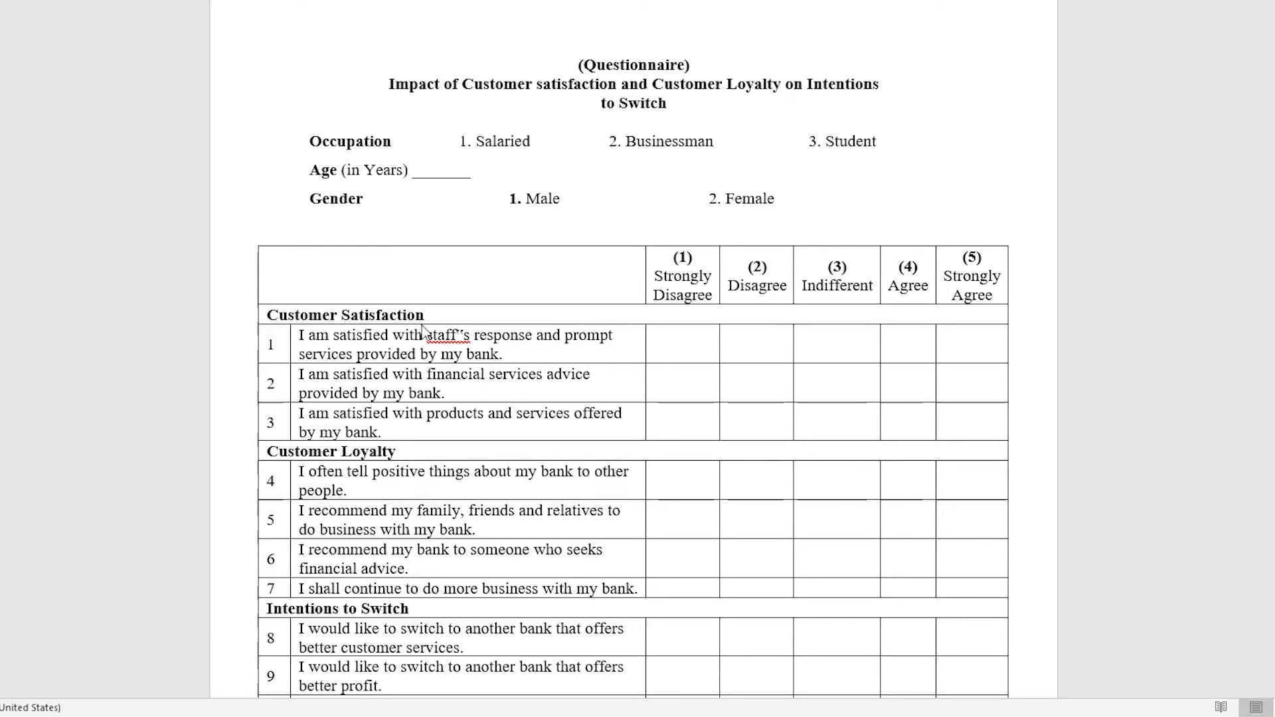
# Compare the questionnaire's numbered occupation options in Word with the codes in the Occuption column of the Excel data
pyautogui.scroll(-3, 358, 574)
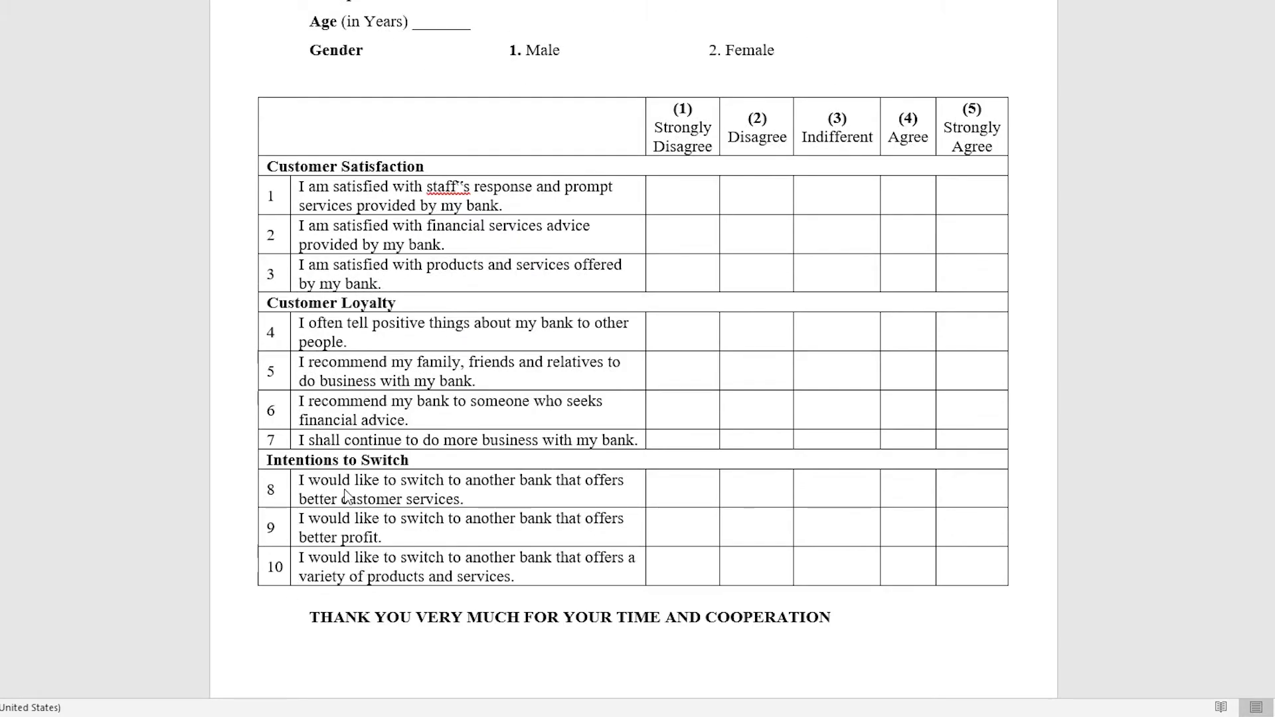
pyautogui.scroll(2, 342, 506)
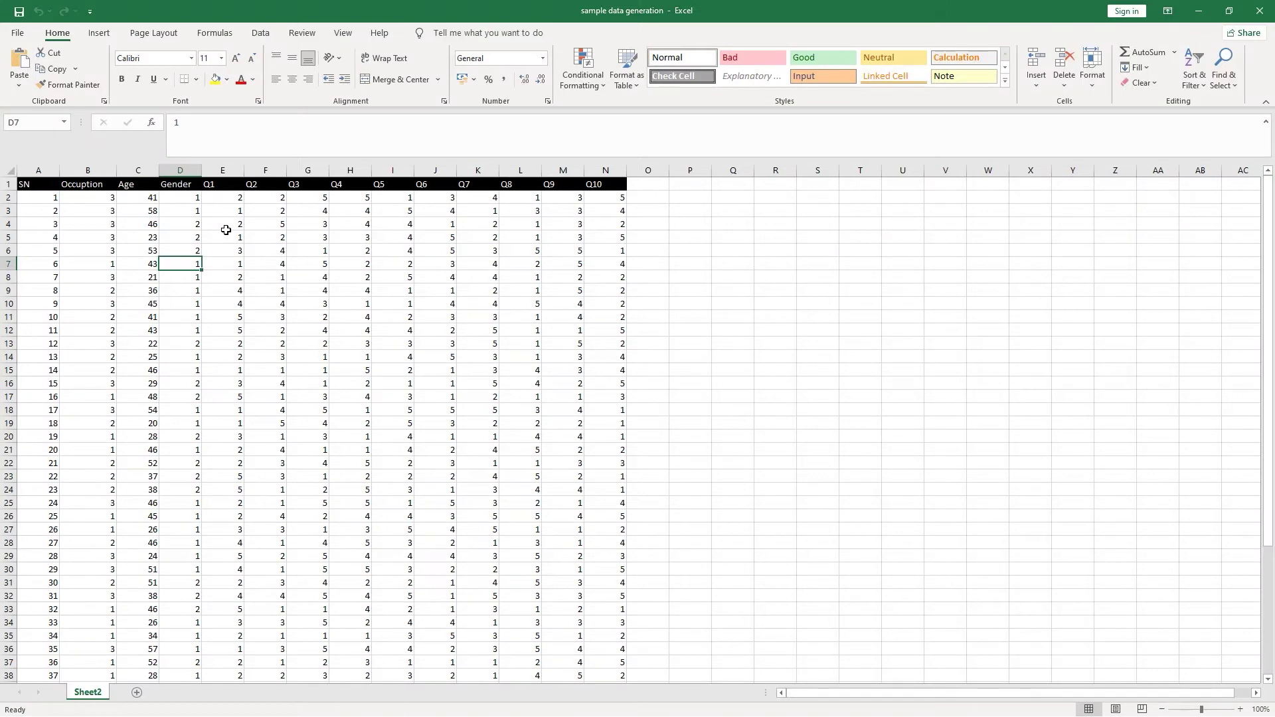
pyautogui.click(83, 183)
pyautogui.moveTo(97, 198); pyautogui.dragTo(97, 446)
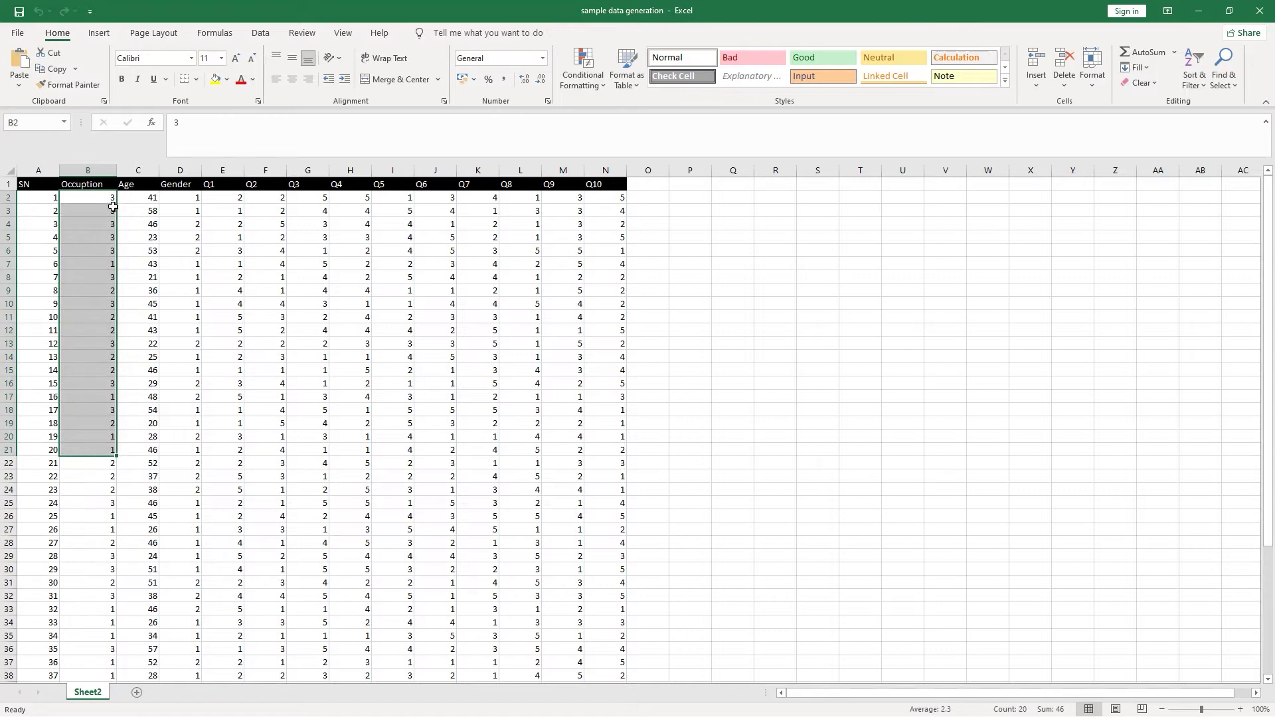
pyautogui.click(98, 199)
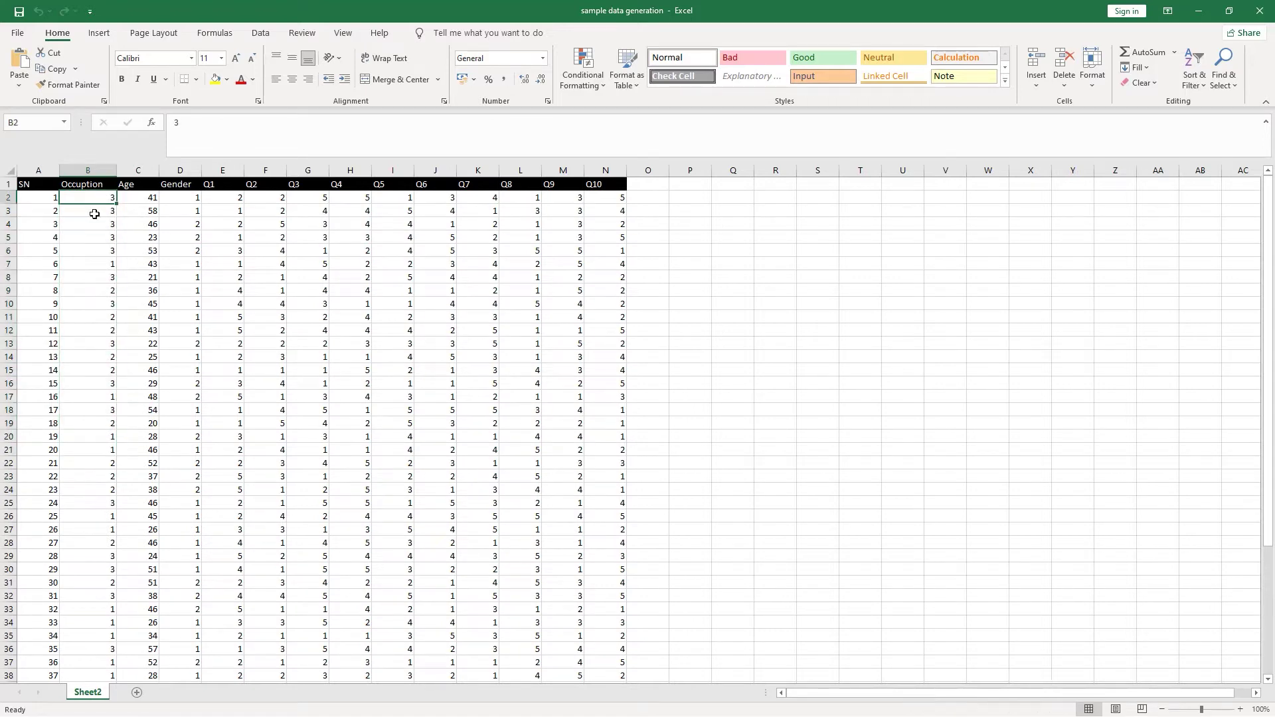
pyautogui.hotkey('alt', 'Tab')
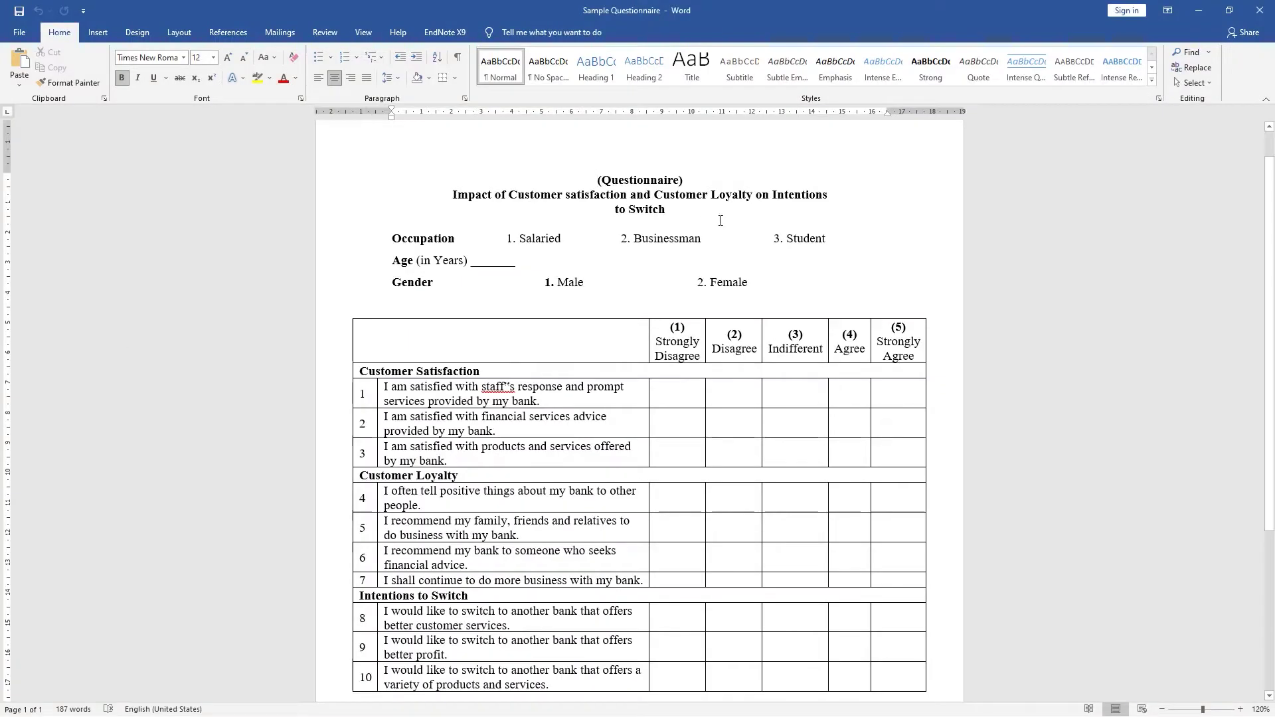
pyautogui.hotkey('alt', 'Tab')
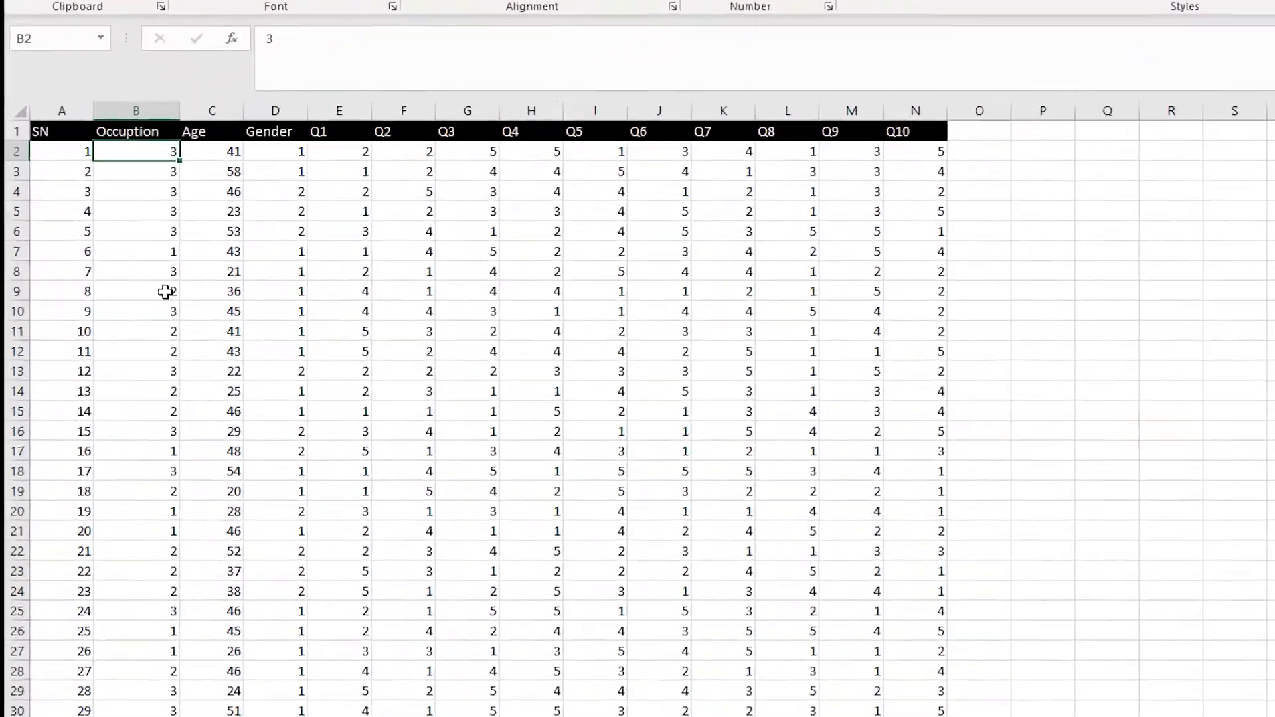
pyautogui.click(100, 290)
pyautogui.click(105, 261)
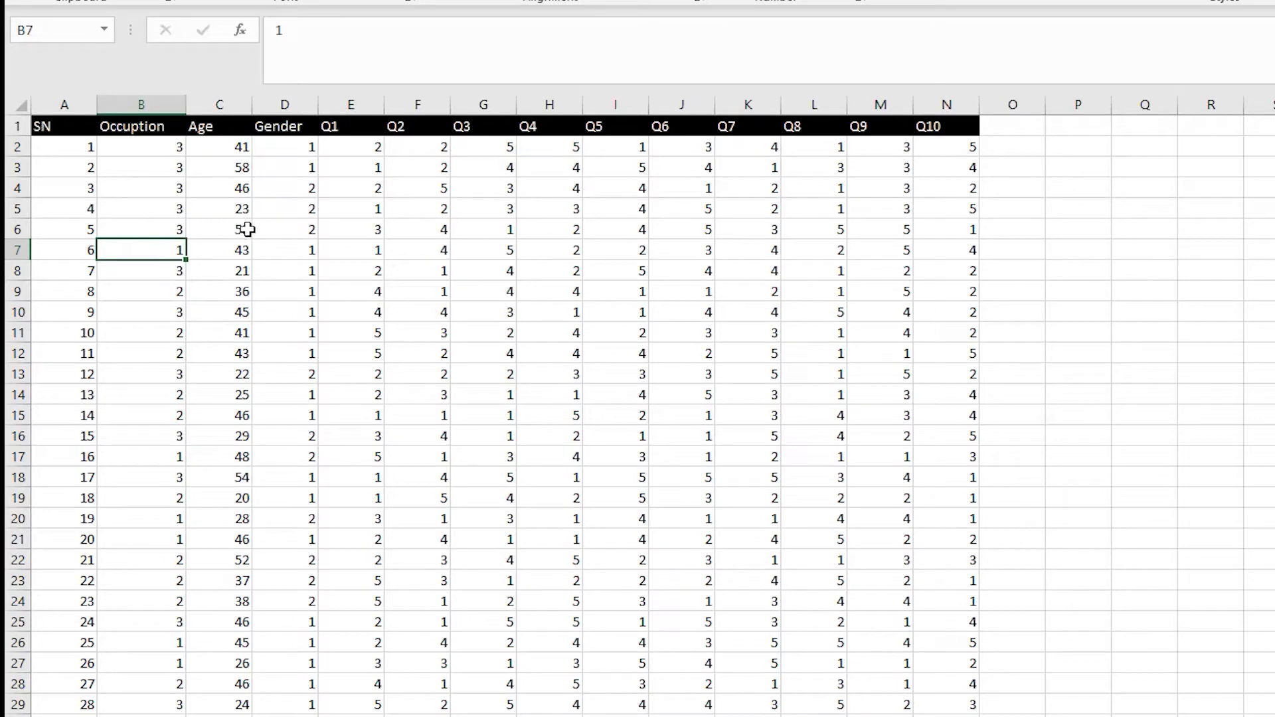
# Examine the coded responses in the Age, Gender and Q1 to Q10 columns of the worksheet
pyautogui.moveTo(237, 153); pyautogui.dragTo(241, 339)
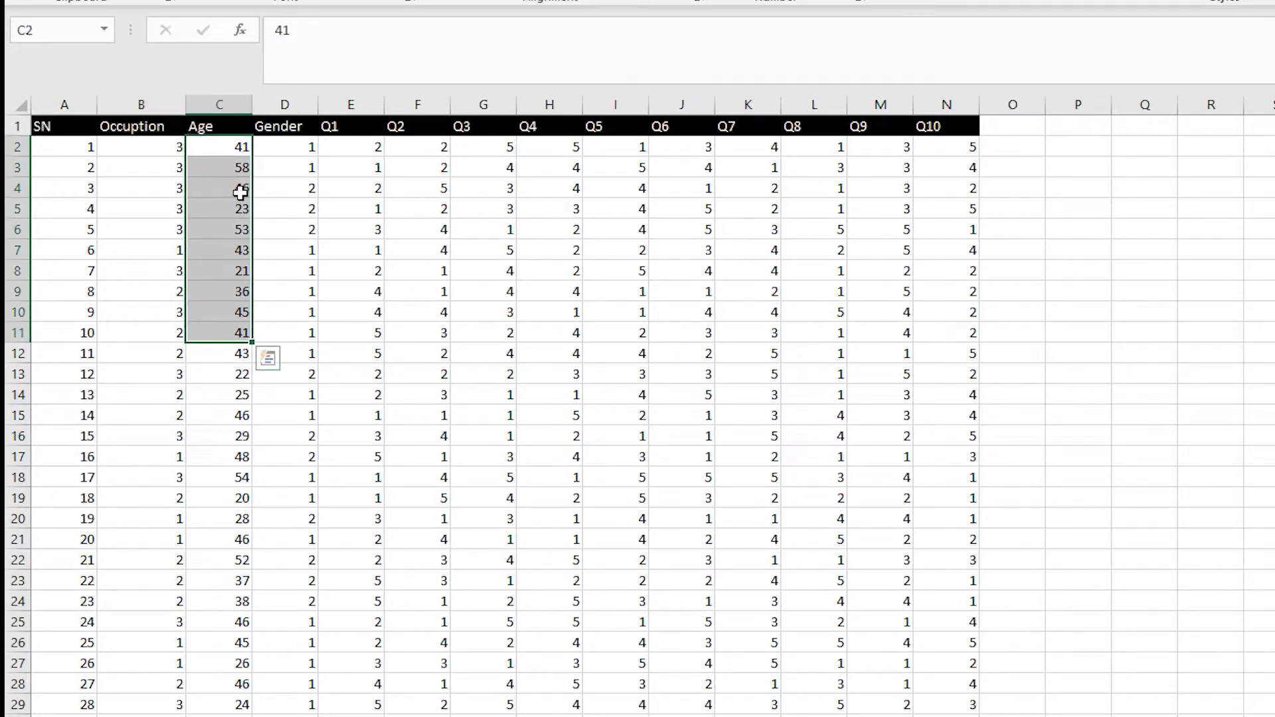
pyautogui.click(292, 104)
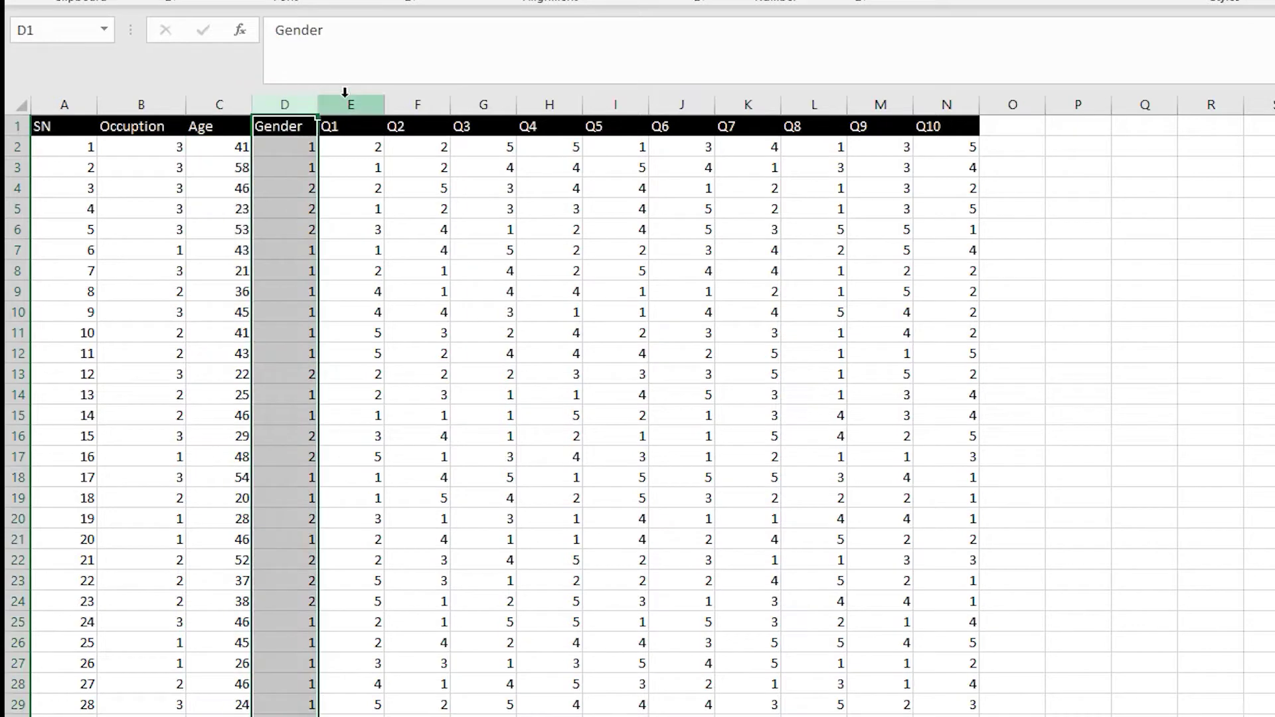
pyautogui.moveTo(347, 103); pyautogui.dragTo(936, 105)
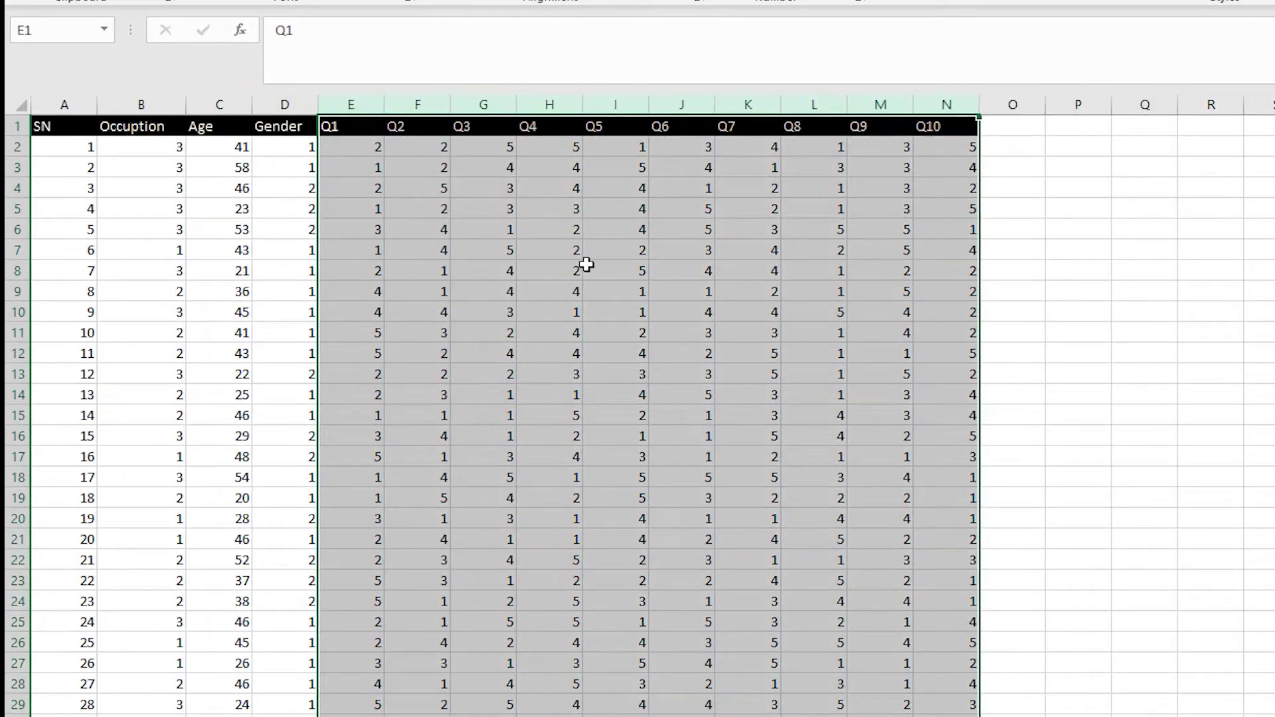
pyautogui.click(373, 226)
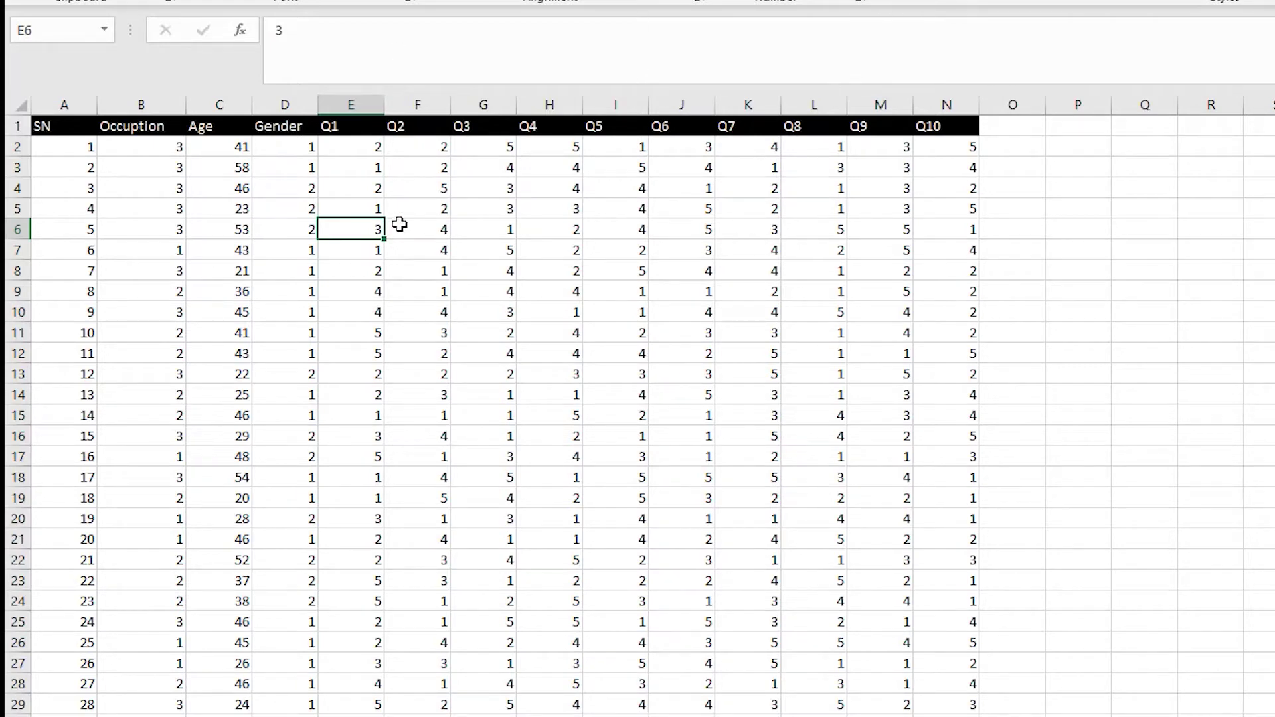
pyautogui.press('Up')
pyautogui.press('Up')
pyautogui.press('Up')
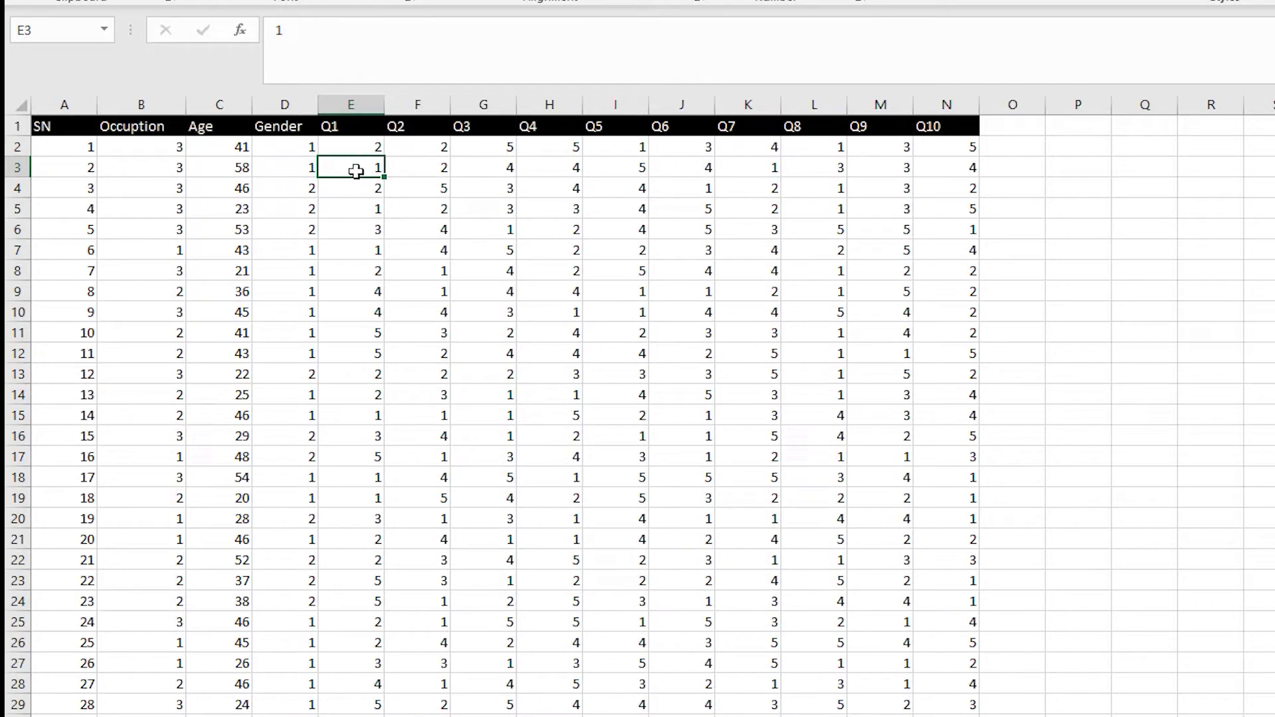
pyautogui.click(292, 148)
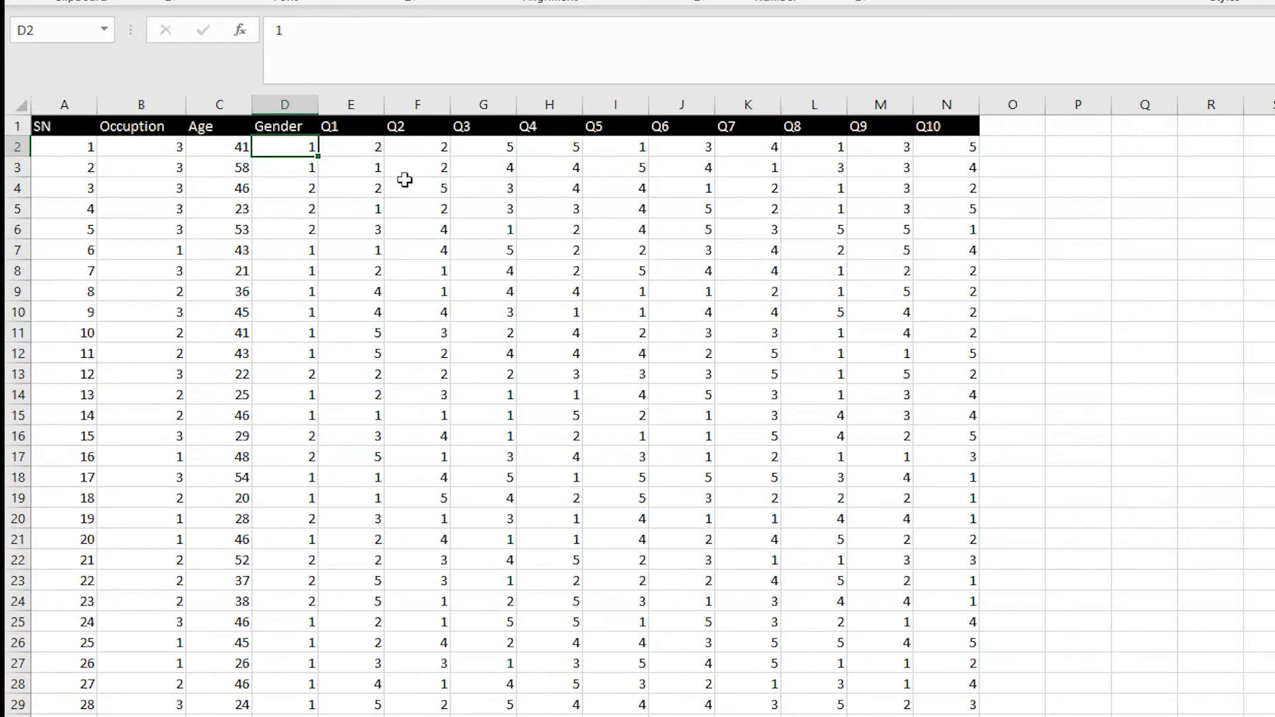
# Examine the SN column down to its last record, and trace the answers of respondent 4 across the row
pyautogui.click(55, 105)
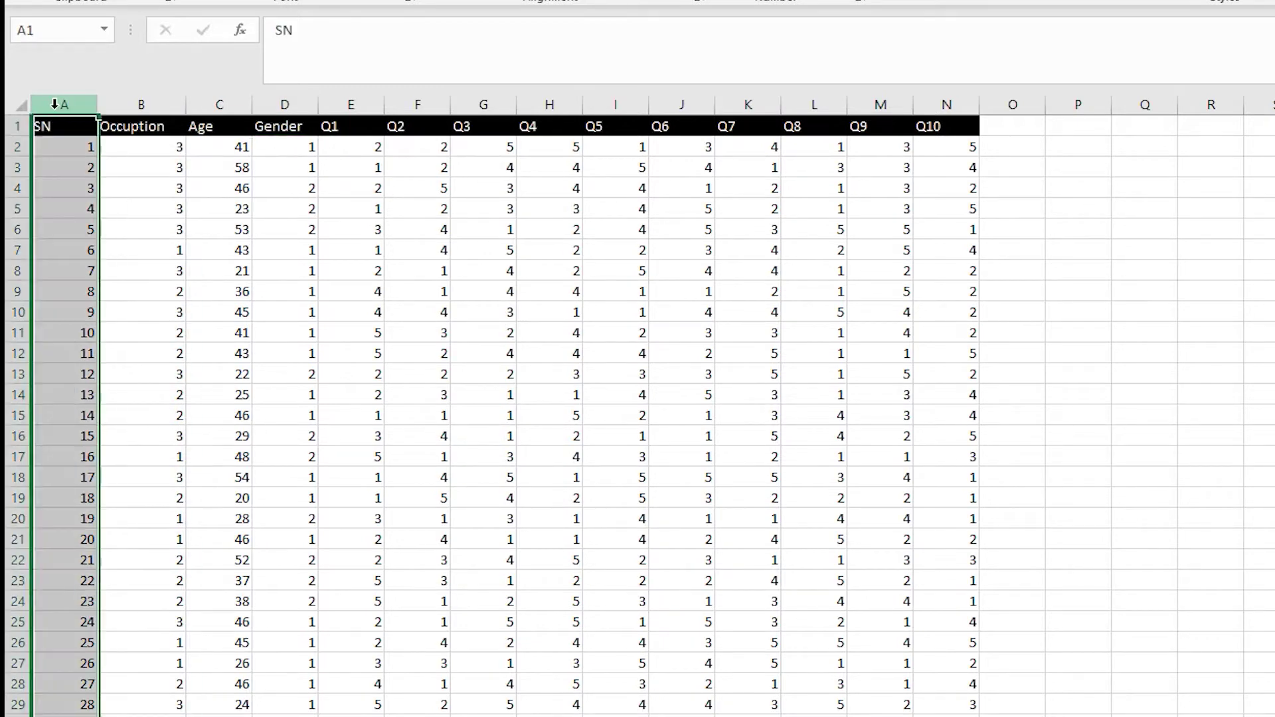
pyautogui.click(81, 152)
pyautogui.click(71, 221)
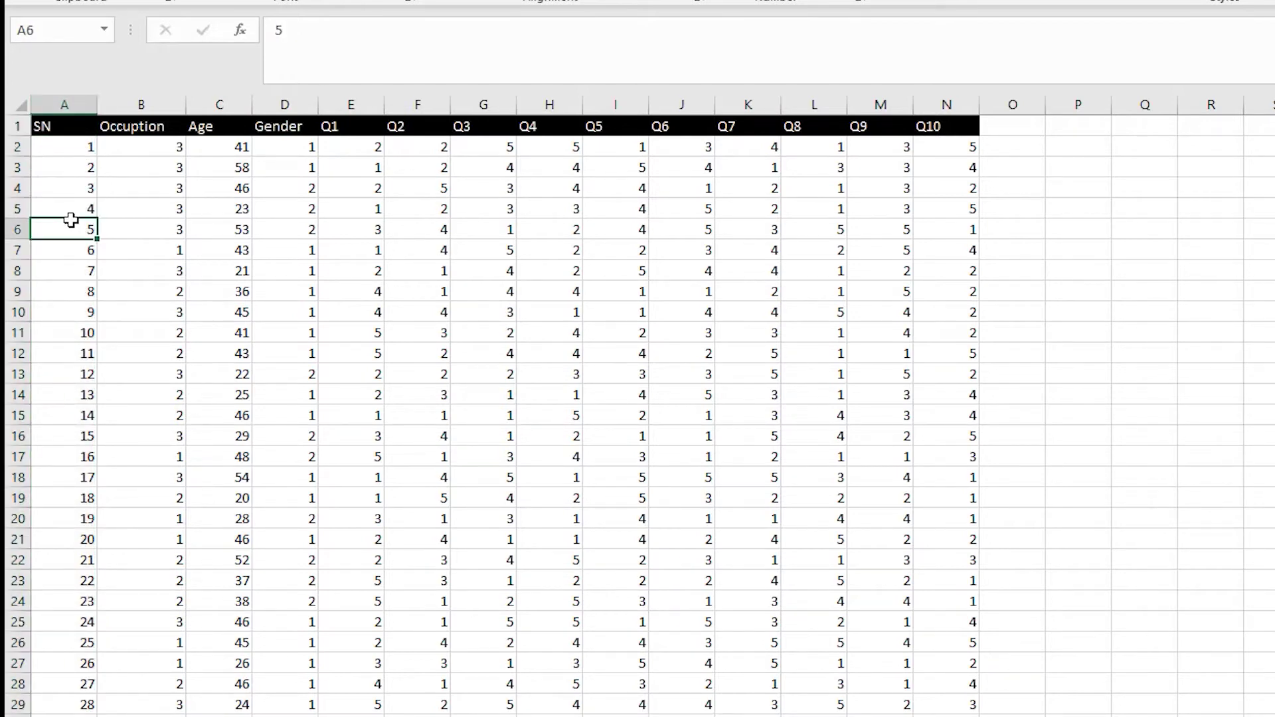
pyautogui.scroll(-11, 62, 345)
pyautogui.click(66, 476)
pyautogui.scroll(11, 148, 389)
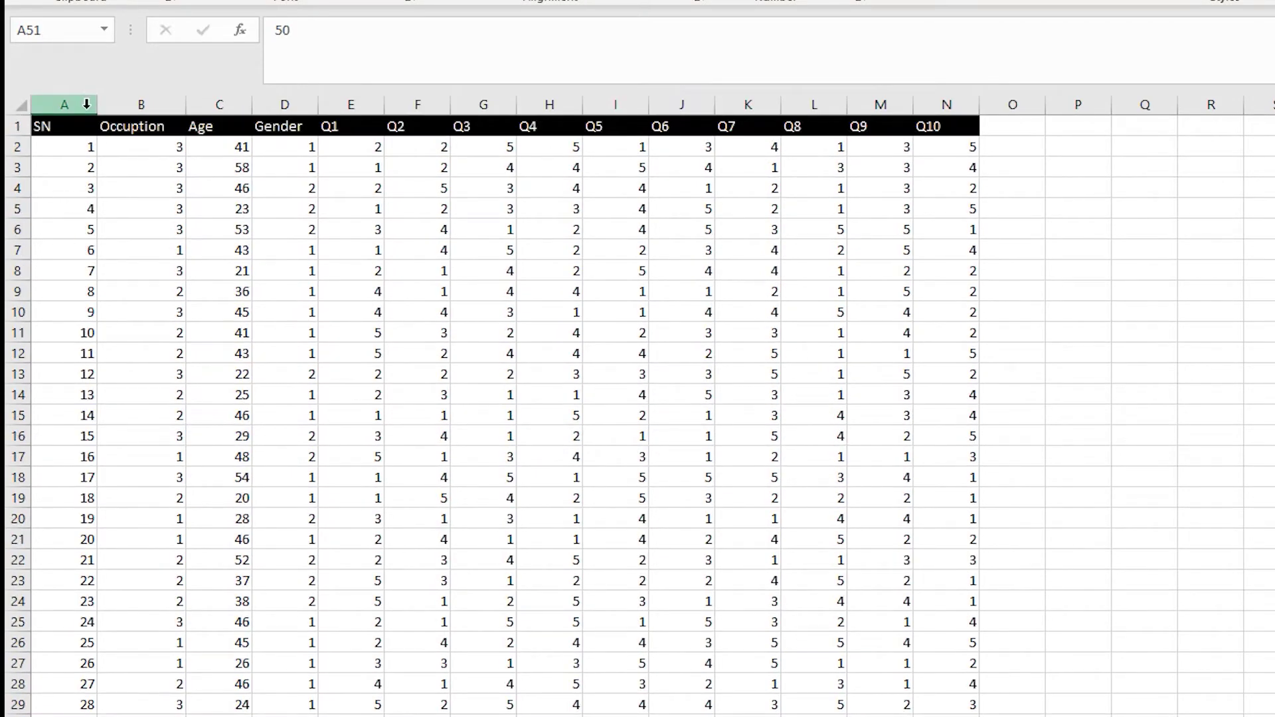
pyautogui.click(78, 104)
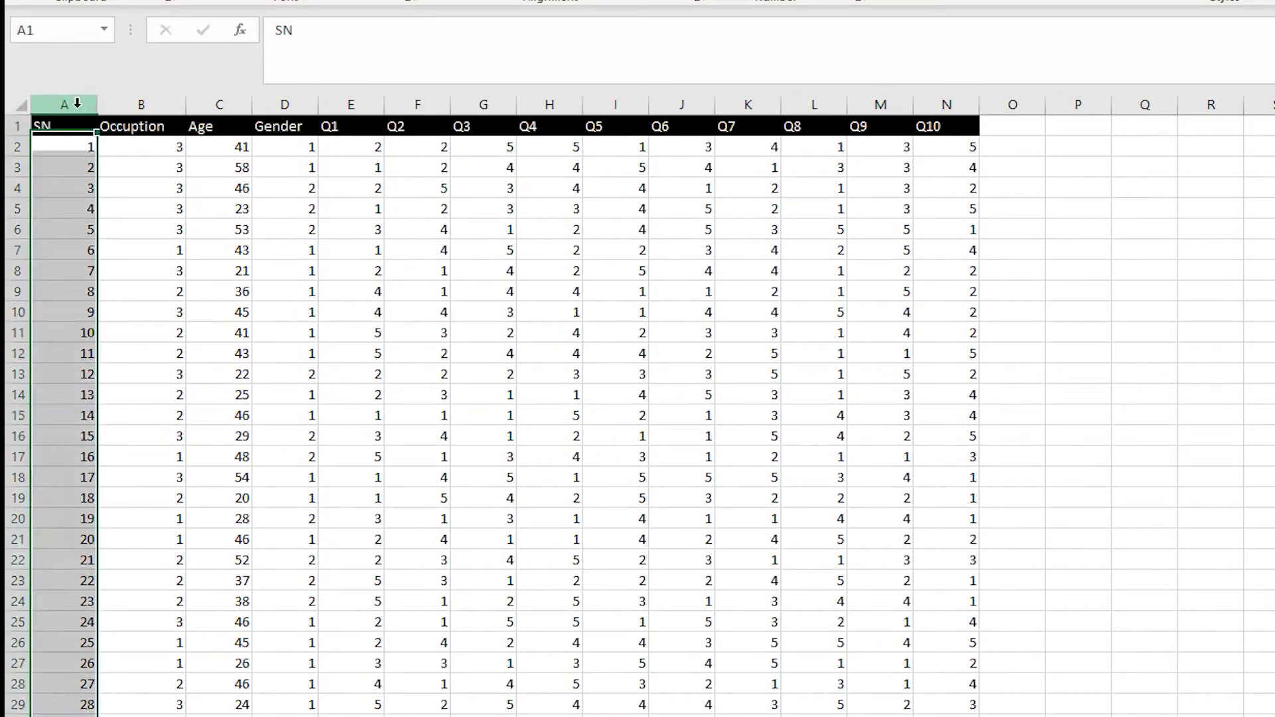
pyautogui.click(79, 205)
pyautogui.moveTo(149, 208); pyautogui.dragTo(891, 203)
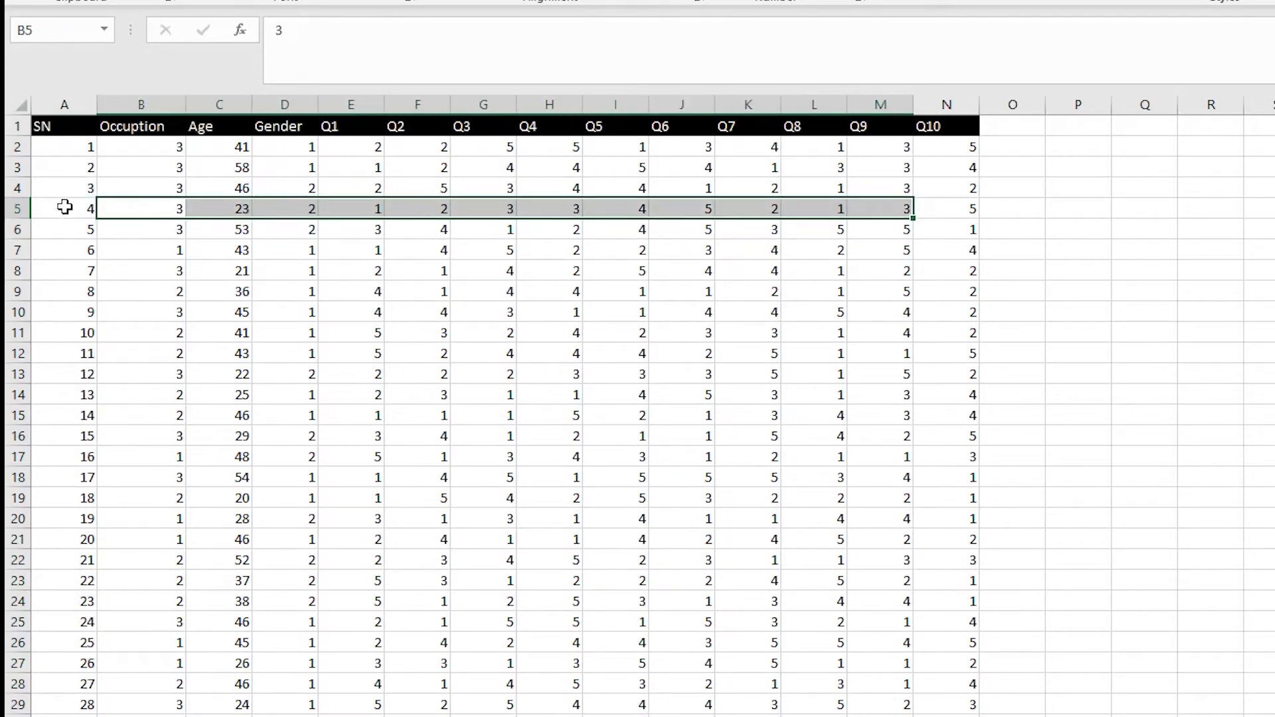
pyautogui.click(64, 207)
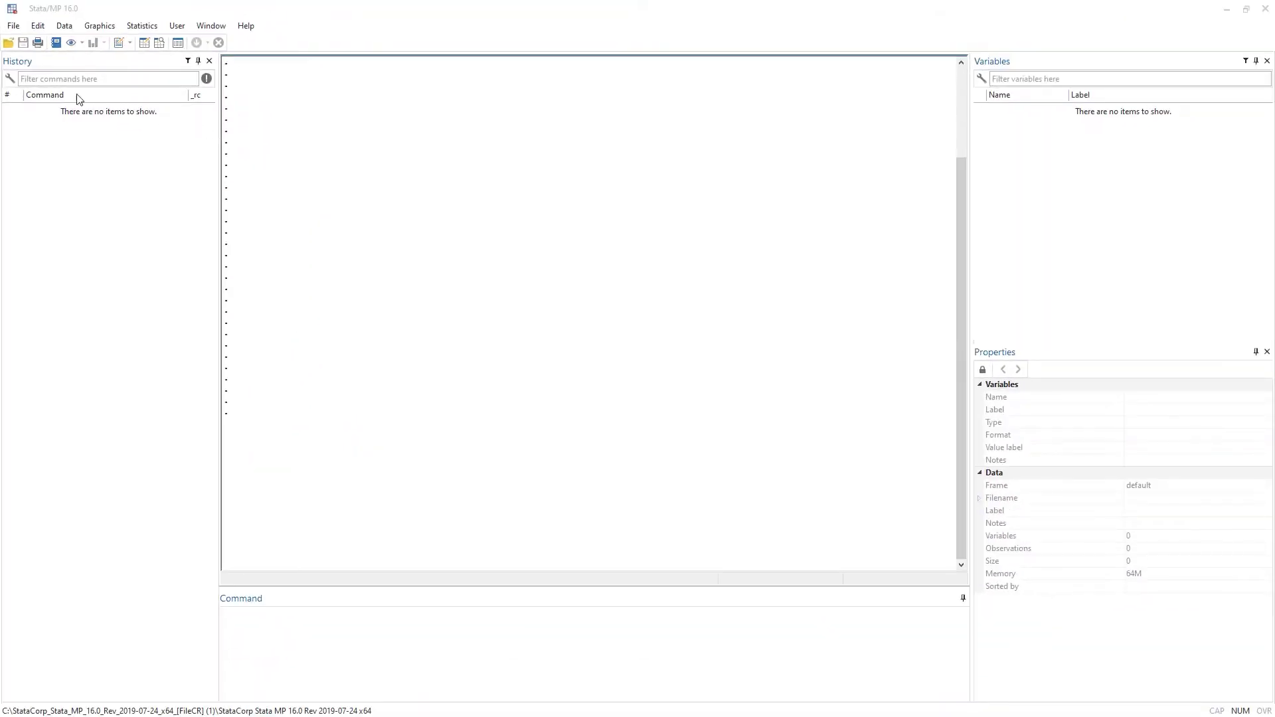
# Switch to Stata and import Sheet2 of the "sample data generation" Excel file, using the first row as variable names
pyautogui.click(14, 27)
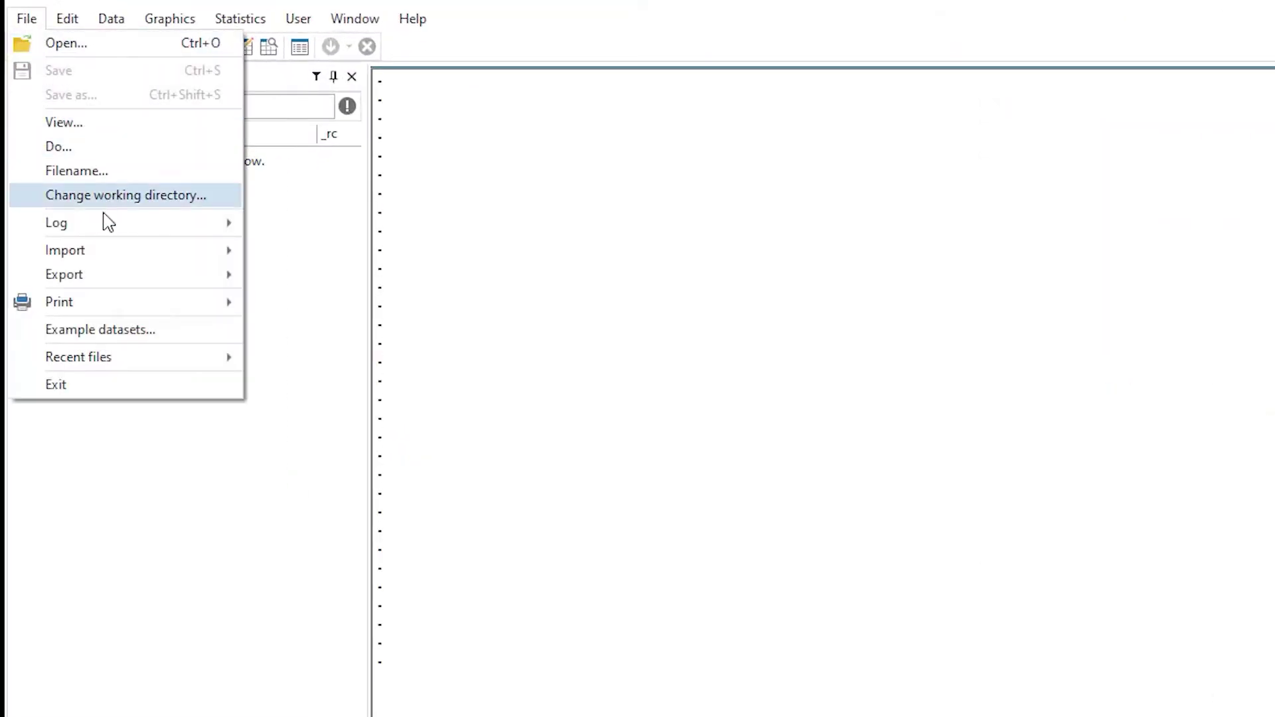
pyautogui.moveTo(109, 253)
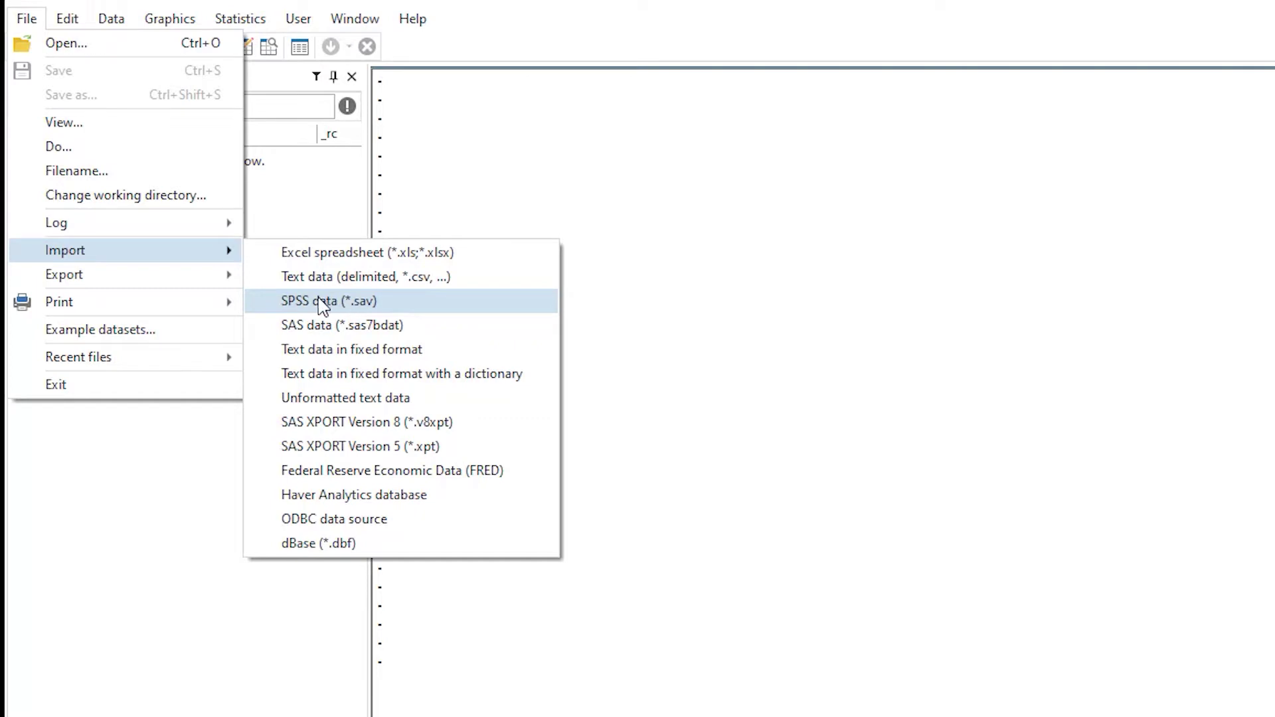
pyautogui.click(368, 255)
pyautogui.click(877, 159)
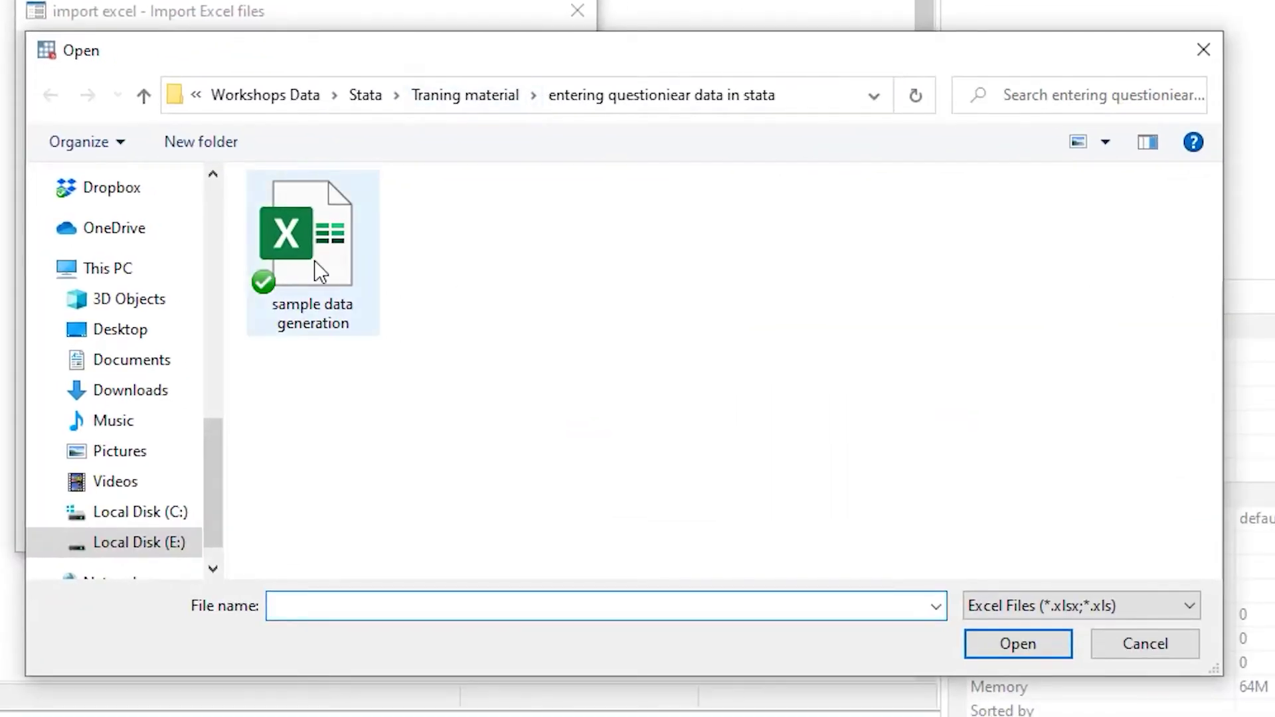
pyautogui.click(310, 279)
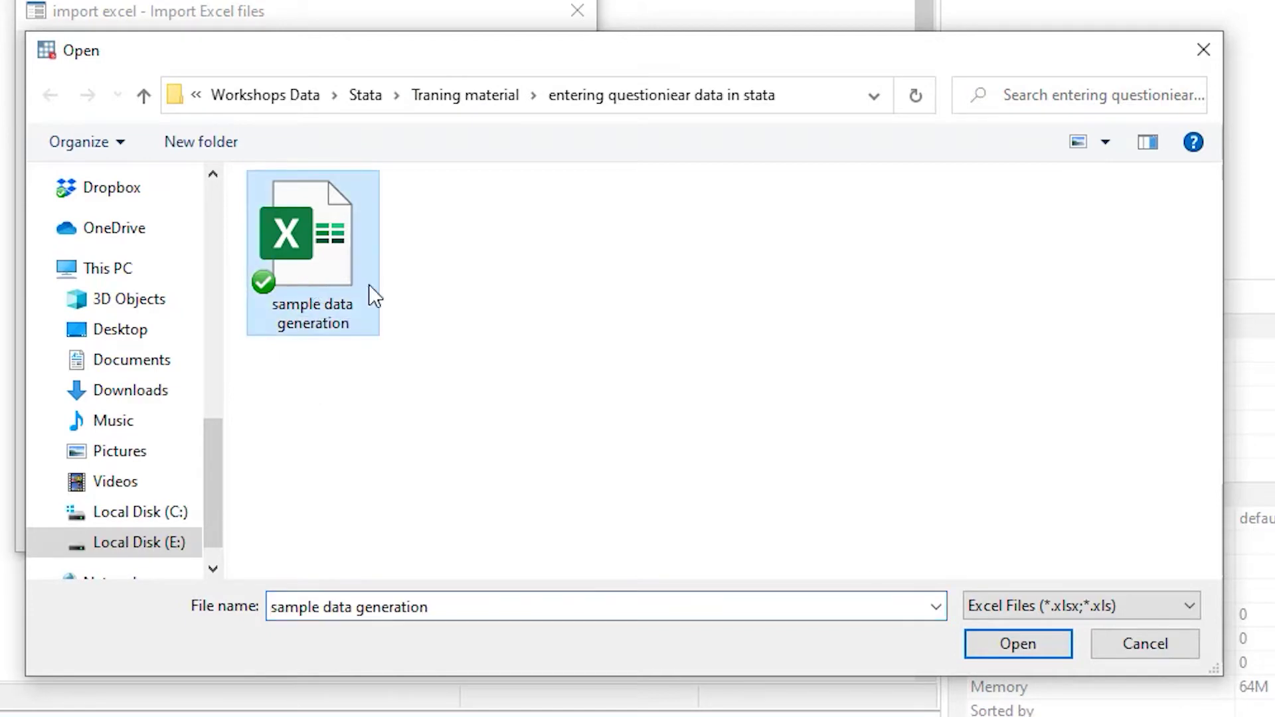
pyautogui.doubleClick(292, 269)
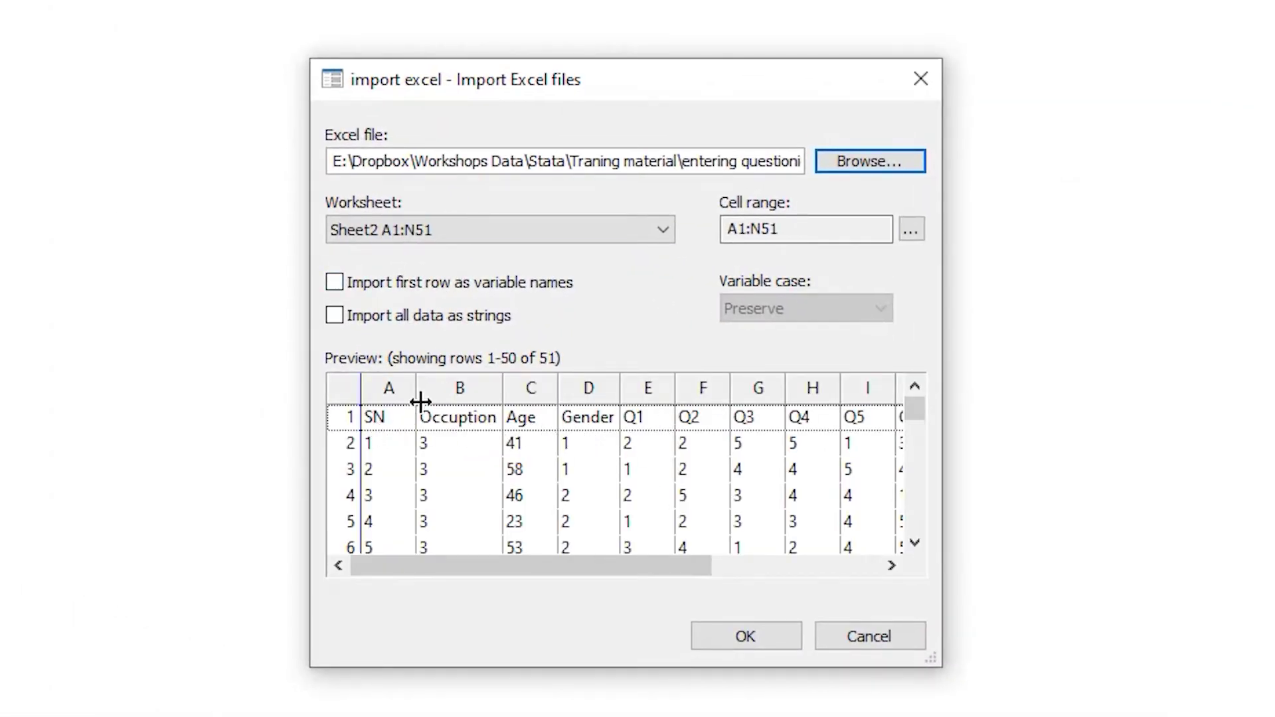
pyautogui.click(335, 284)
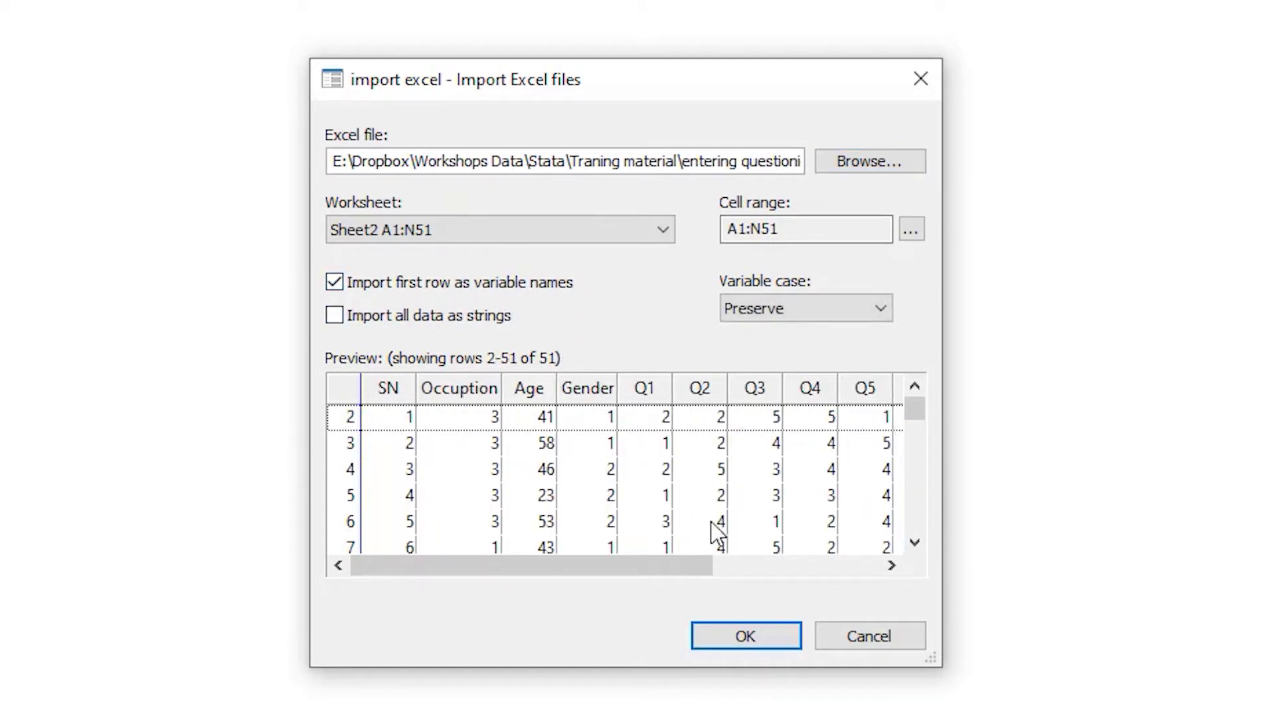
pyautogui.click(744, 637)
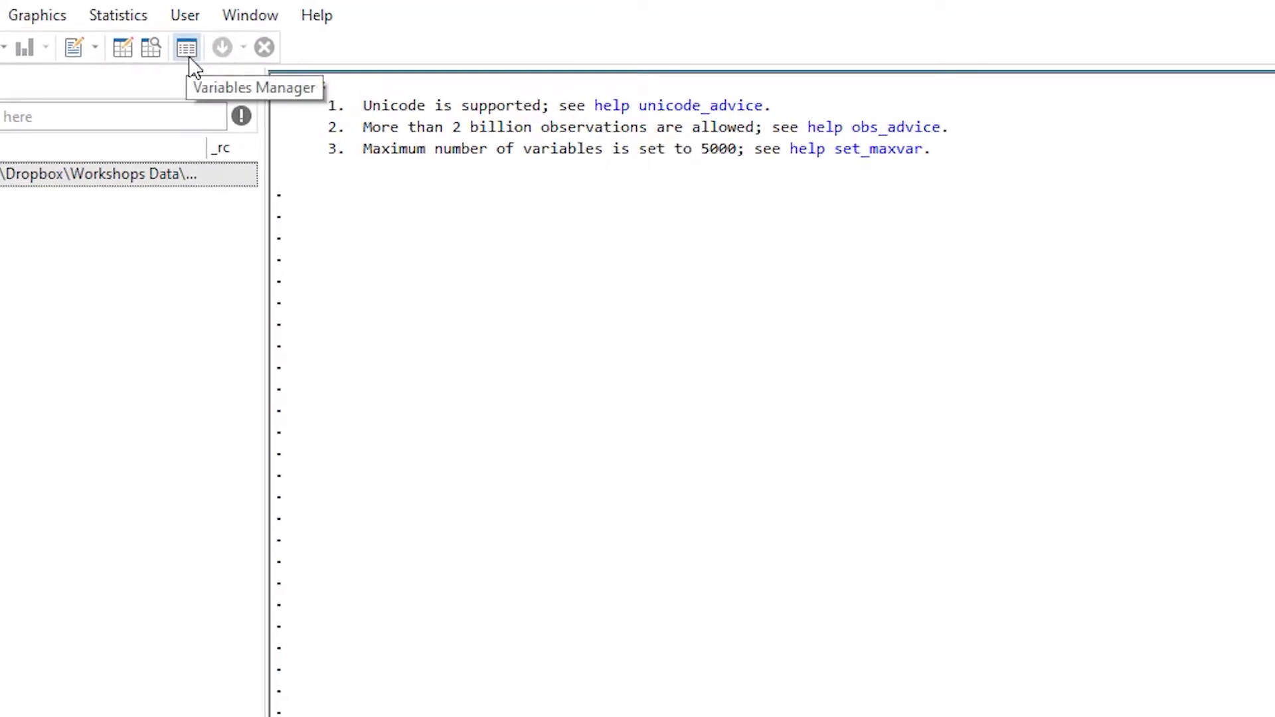
# Open the Variables Manager and look over the name, label and available actions of the SN variable
pyautogui.click(188, 57)
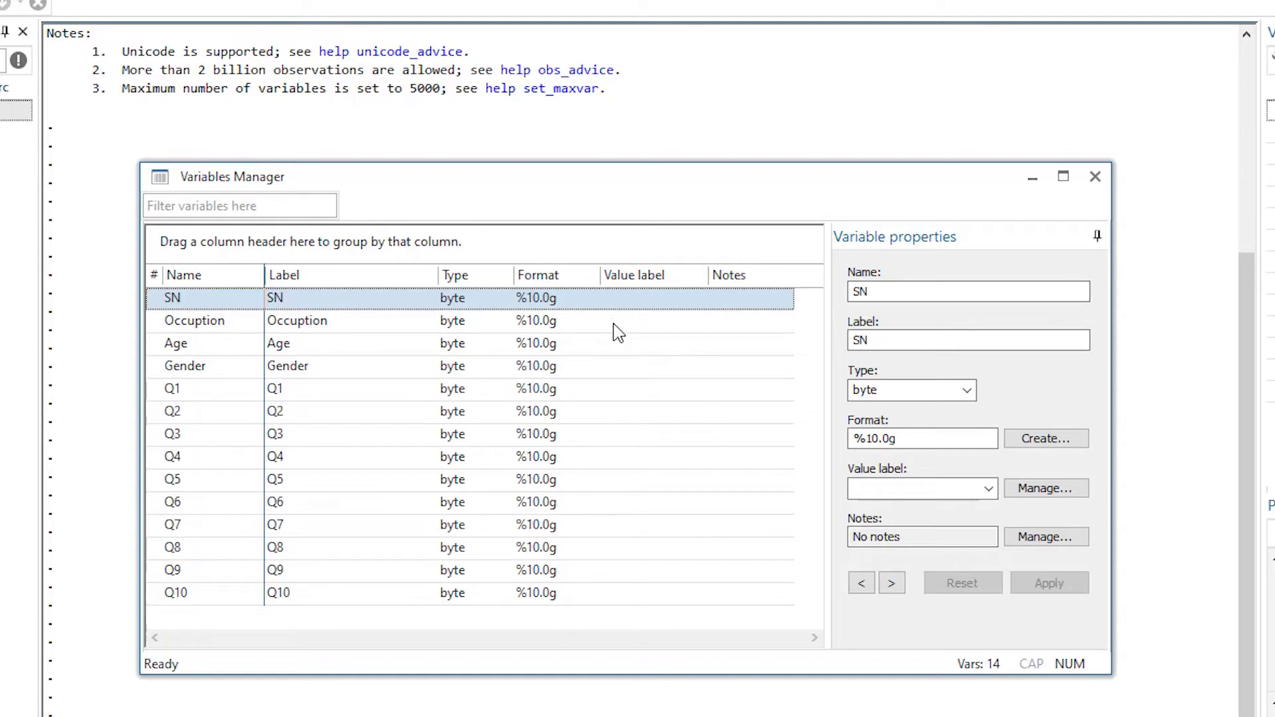
pyautogui.click(894, 291)
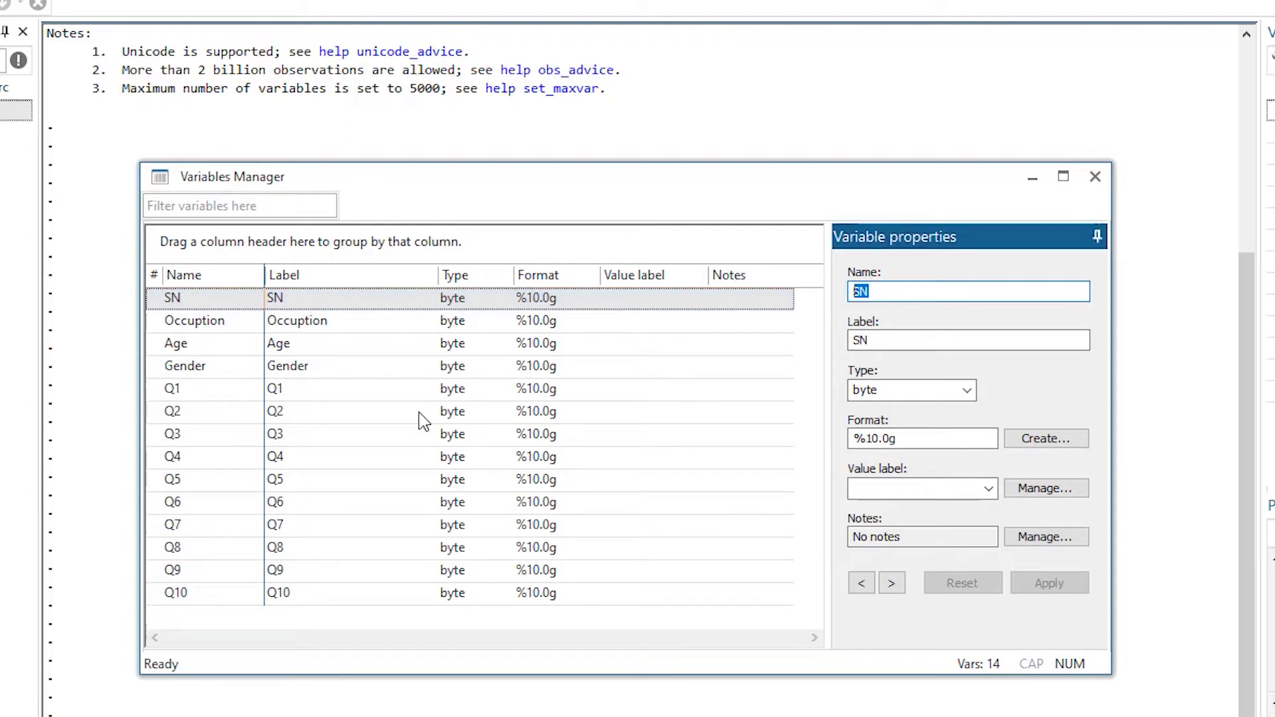
pyautogui.click(908, 340)
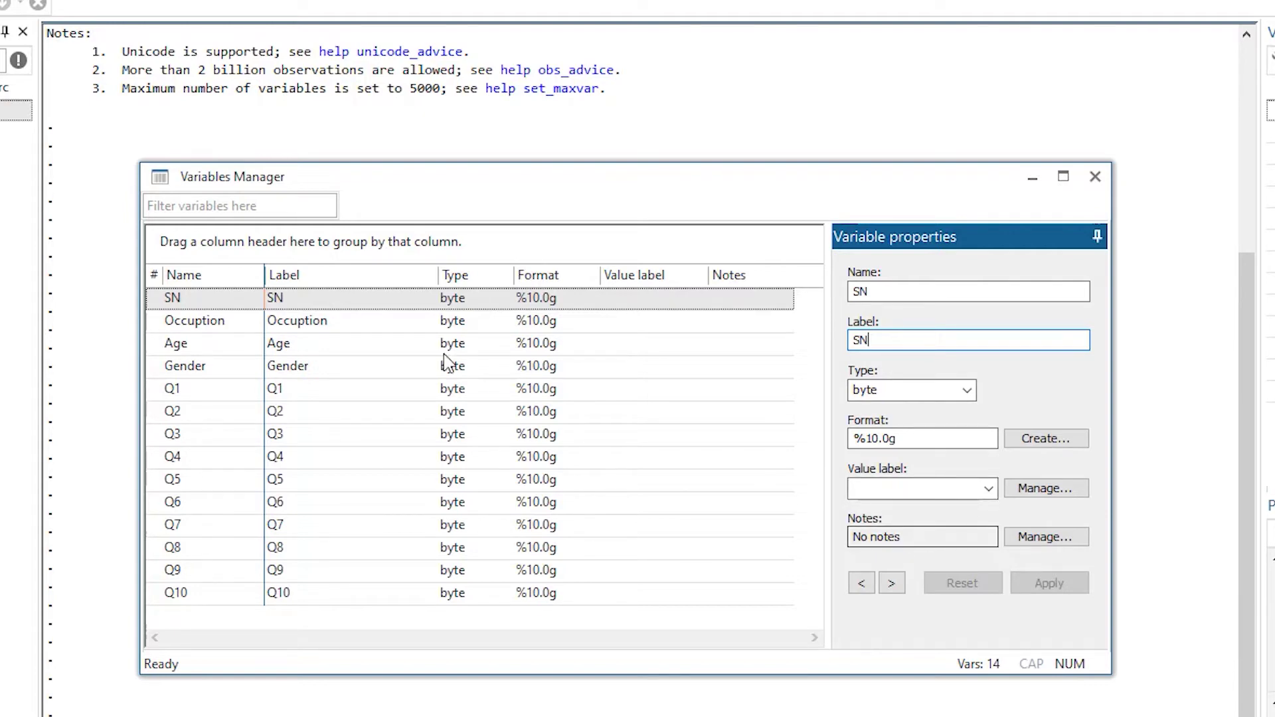
pyautogui.rightClick(241, 297)
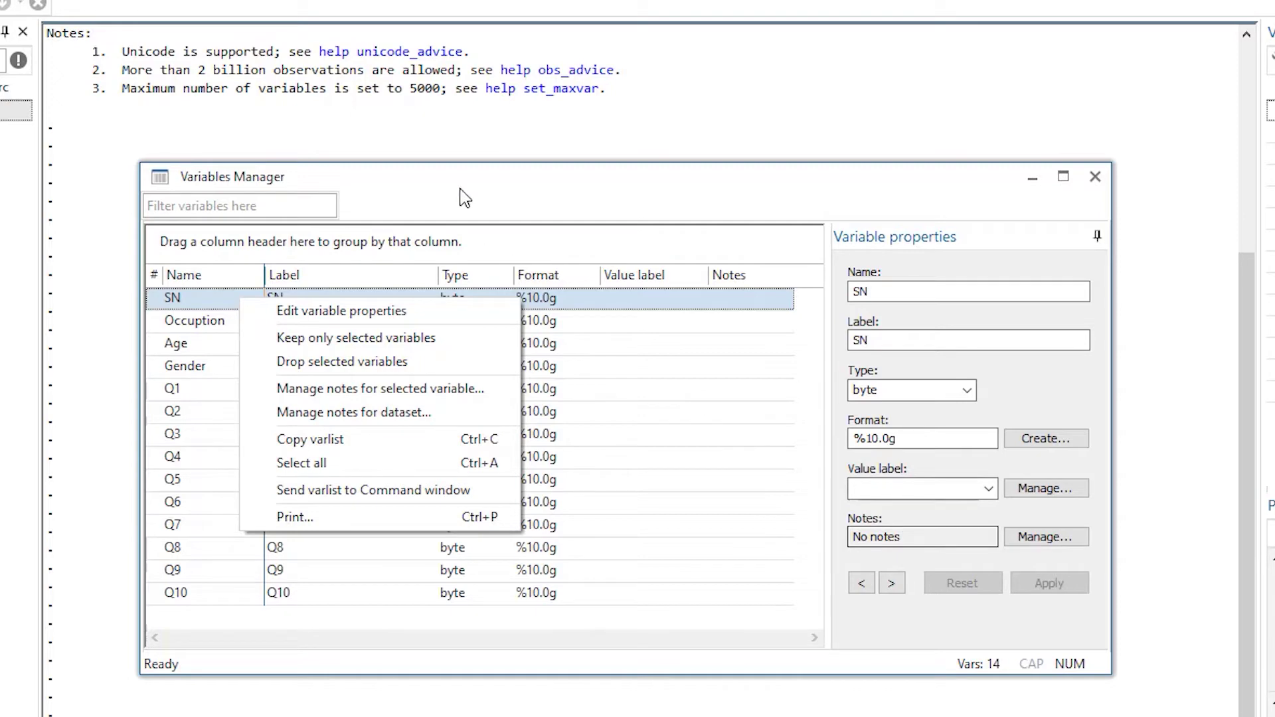
pyautogui.click(511, 199)
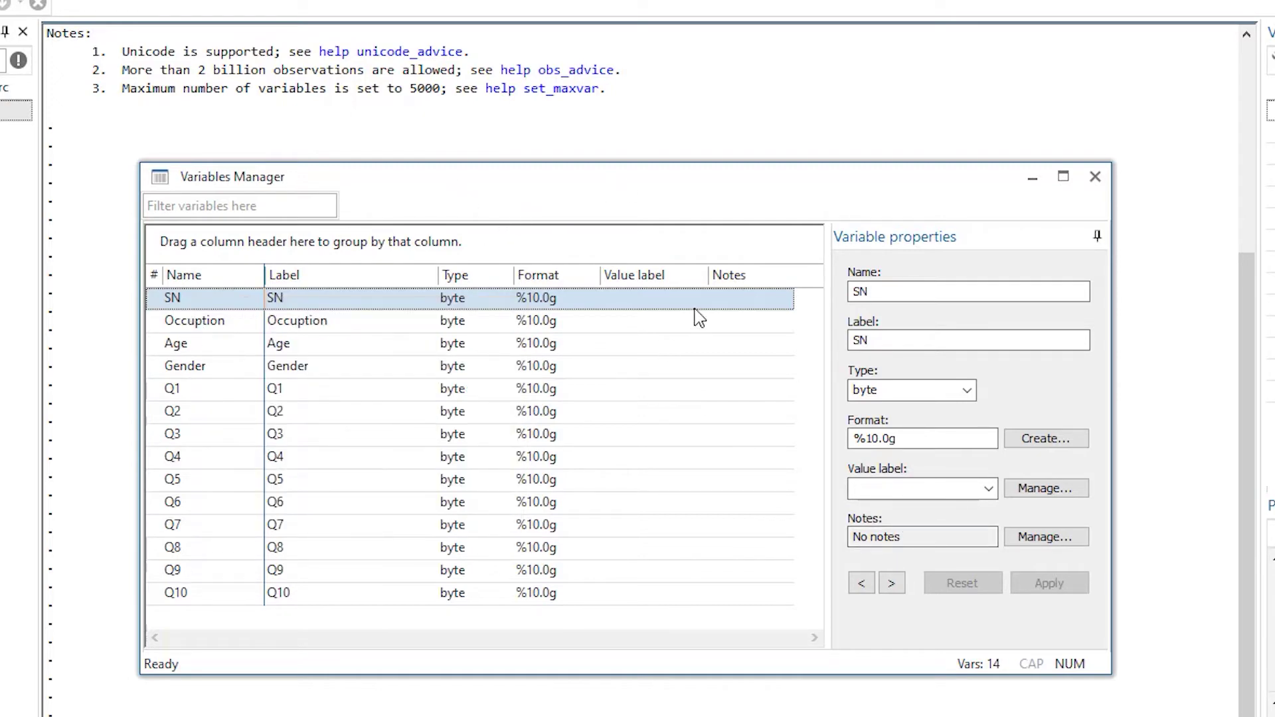
# Change the label of the SN variable to "Serial Number" and apply it
pyautogui.click(914, 336)
pyautogui.moveTo(914, 337); pyautogui.dragTo(829, 347)
pyautogui.write('Serial Number')
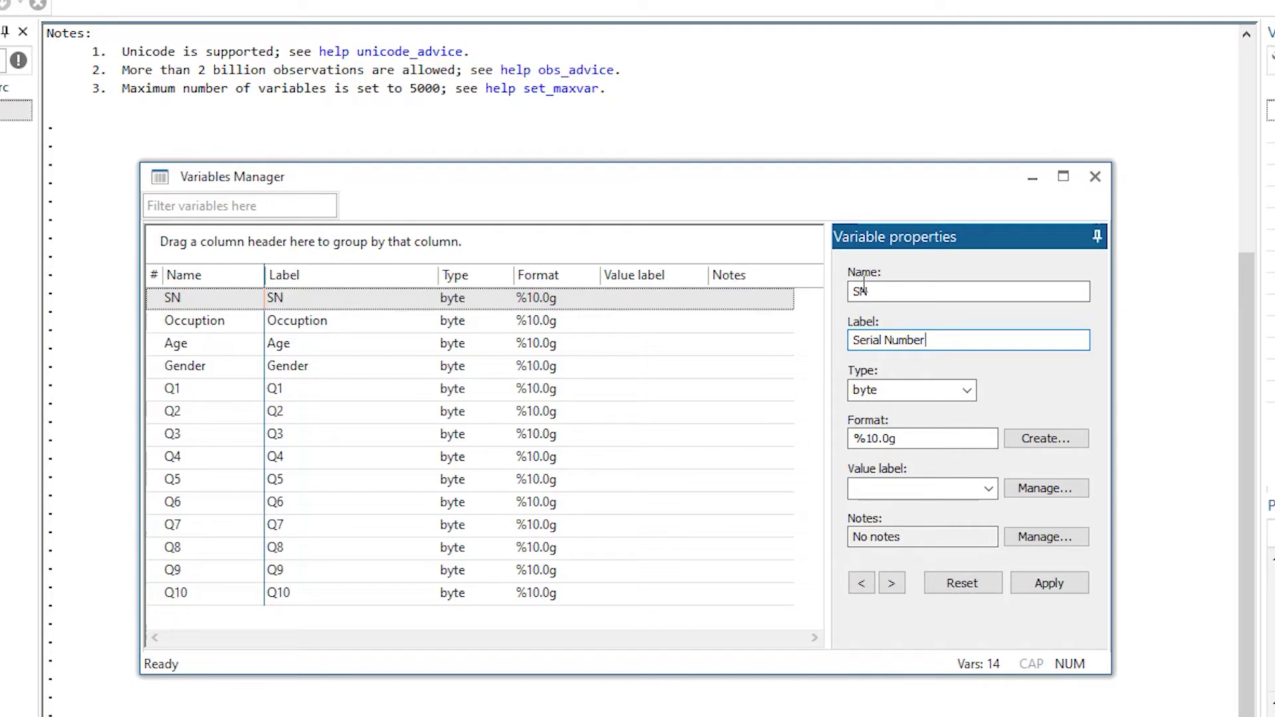
pyautogui.click(1051, 585)
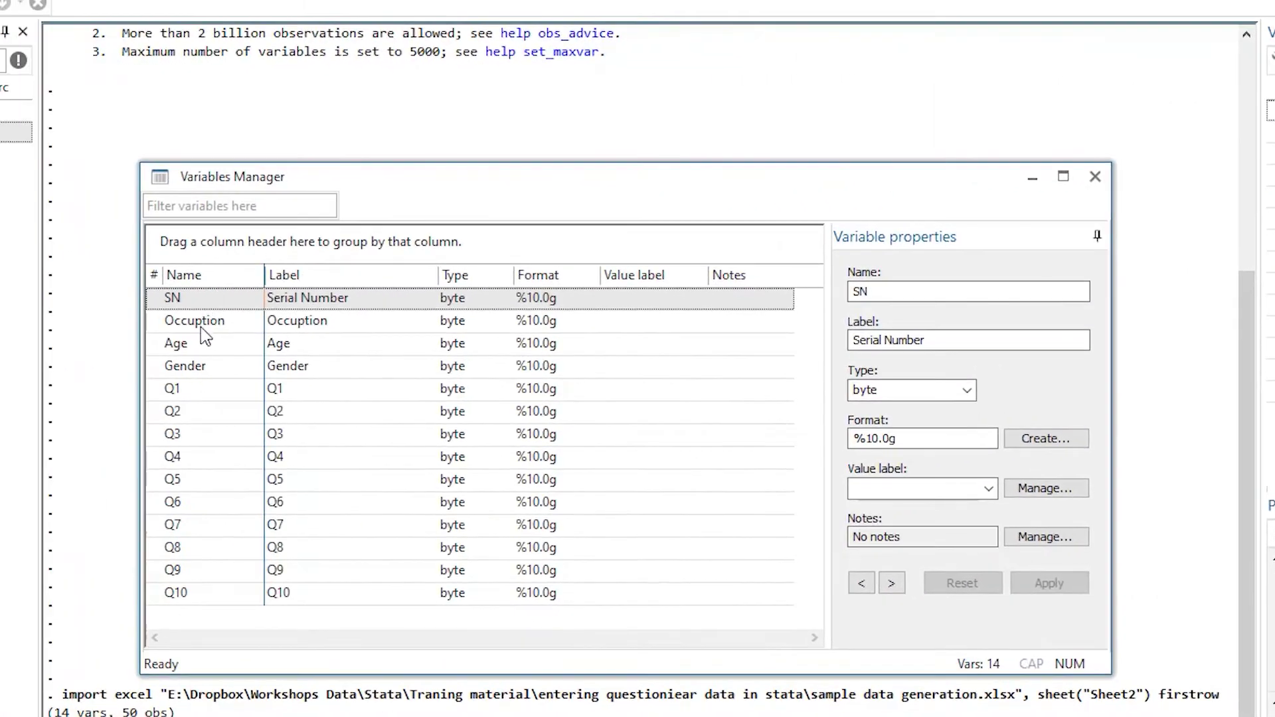
# Change the label of the Occuption variable to "Occuption of Respondent" and apply it
pyautogui.click(200, 323)
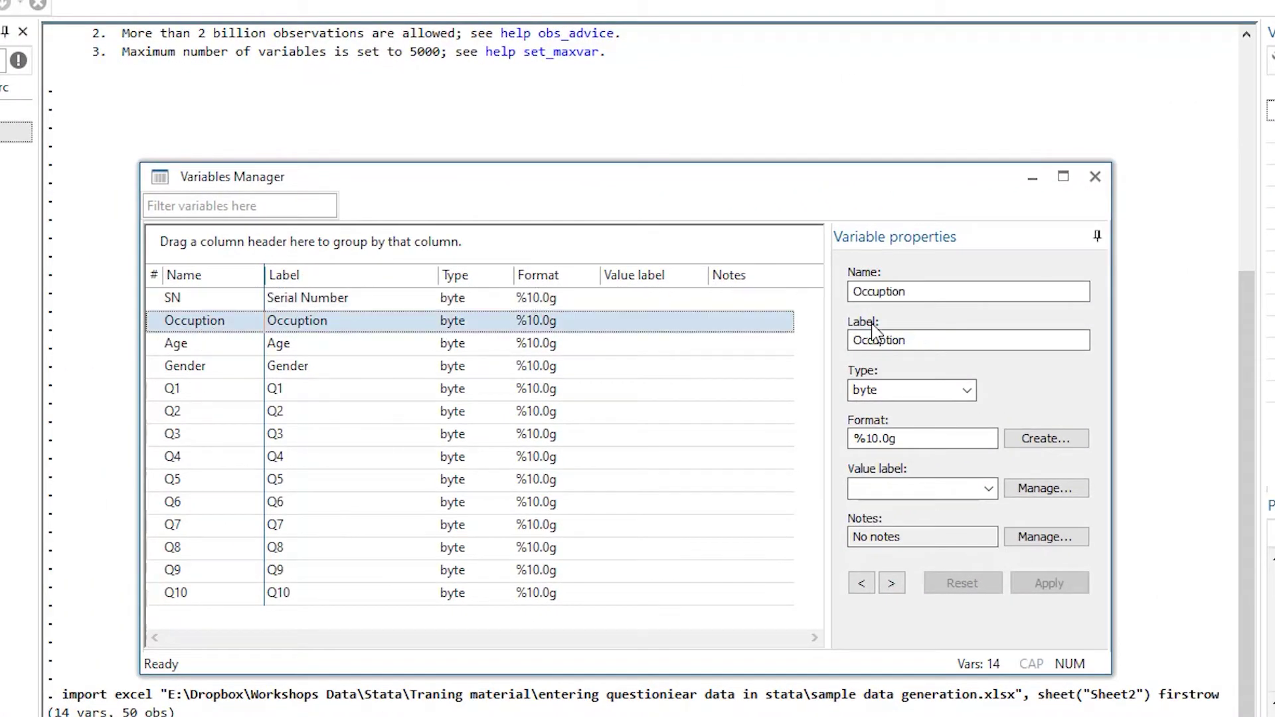
pyautogui.click(930, 339)
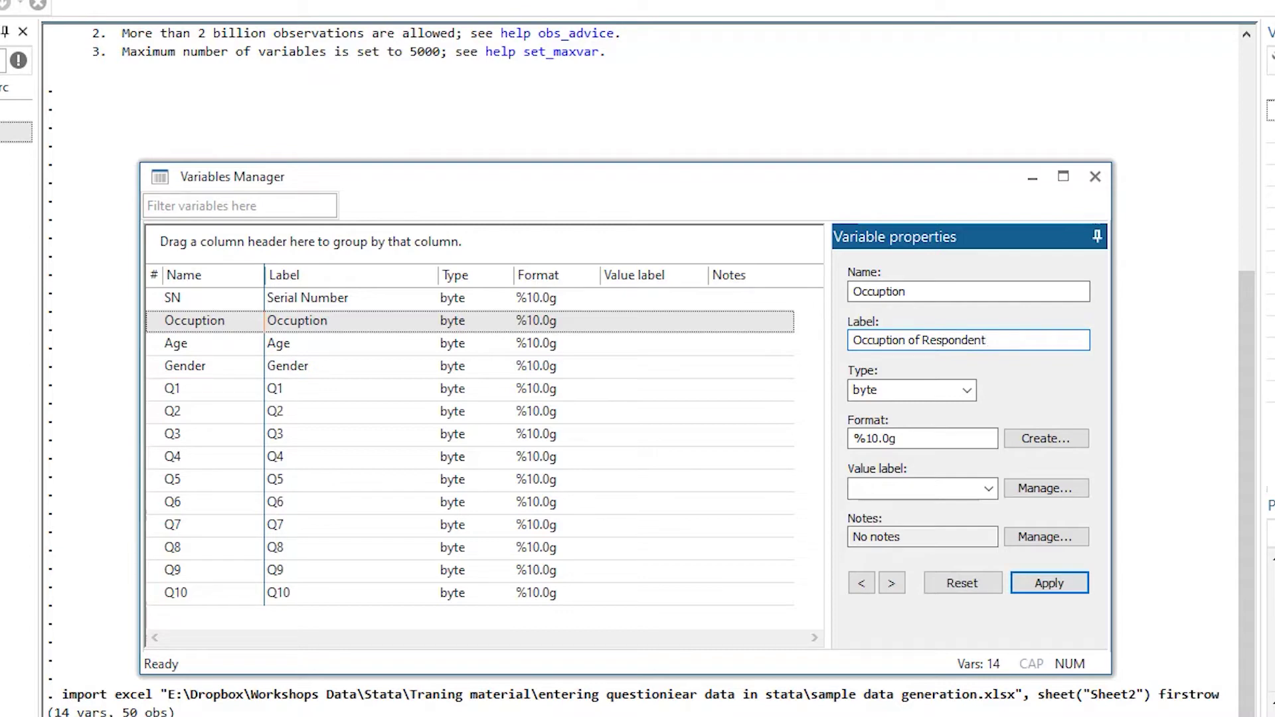
pyautogui.click(1044, 584)
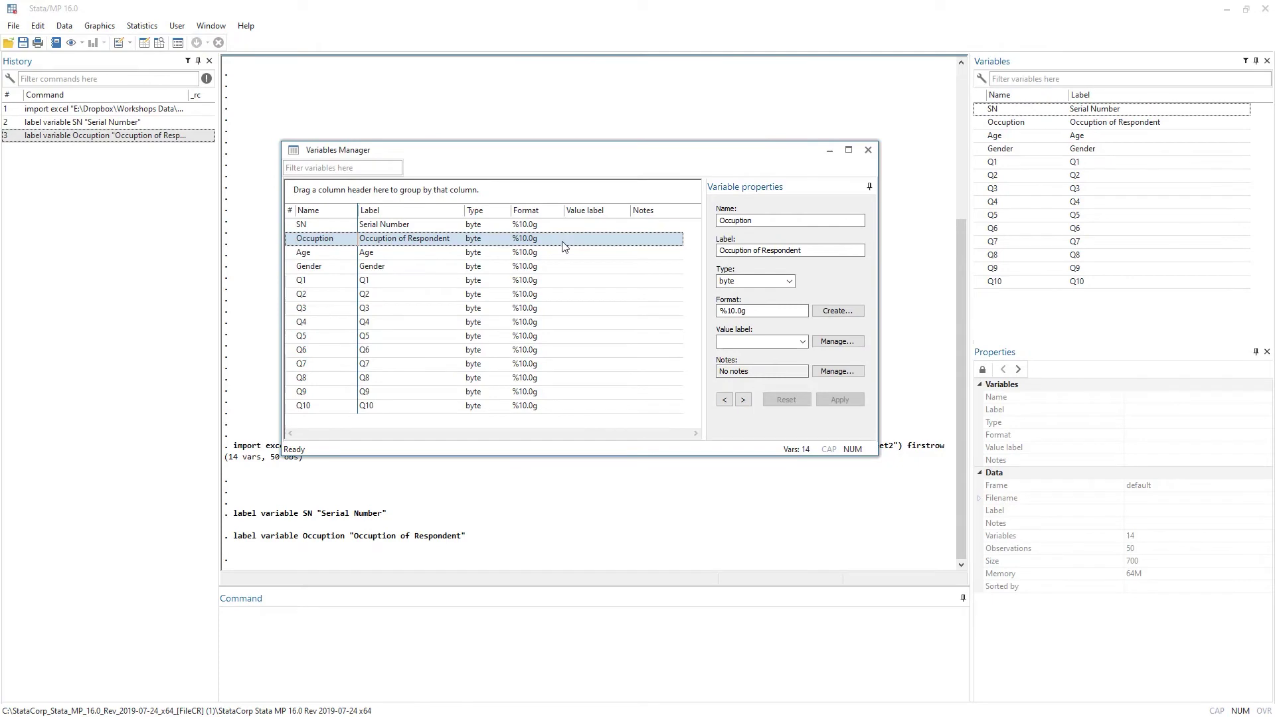
# Close the Variables Manager and examine the numeric codes in the Occuption column of the Data Editor
pyautogui.click(868, 149)
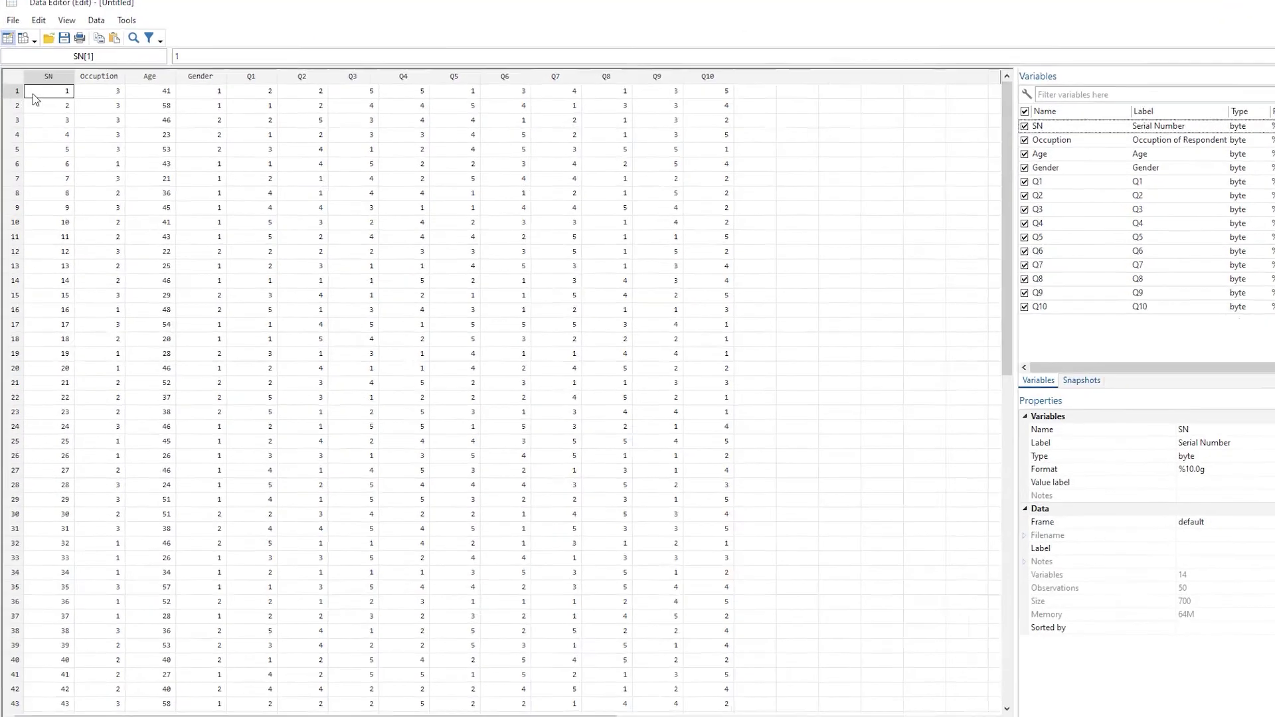
pyautogui.moveTo(138, 73); pyautogui.dragTo(133, 473)
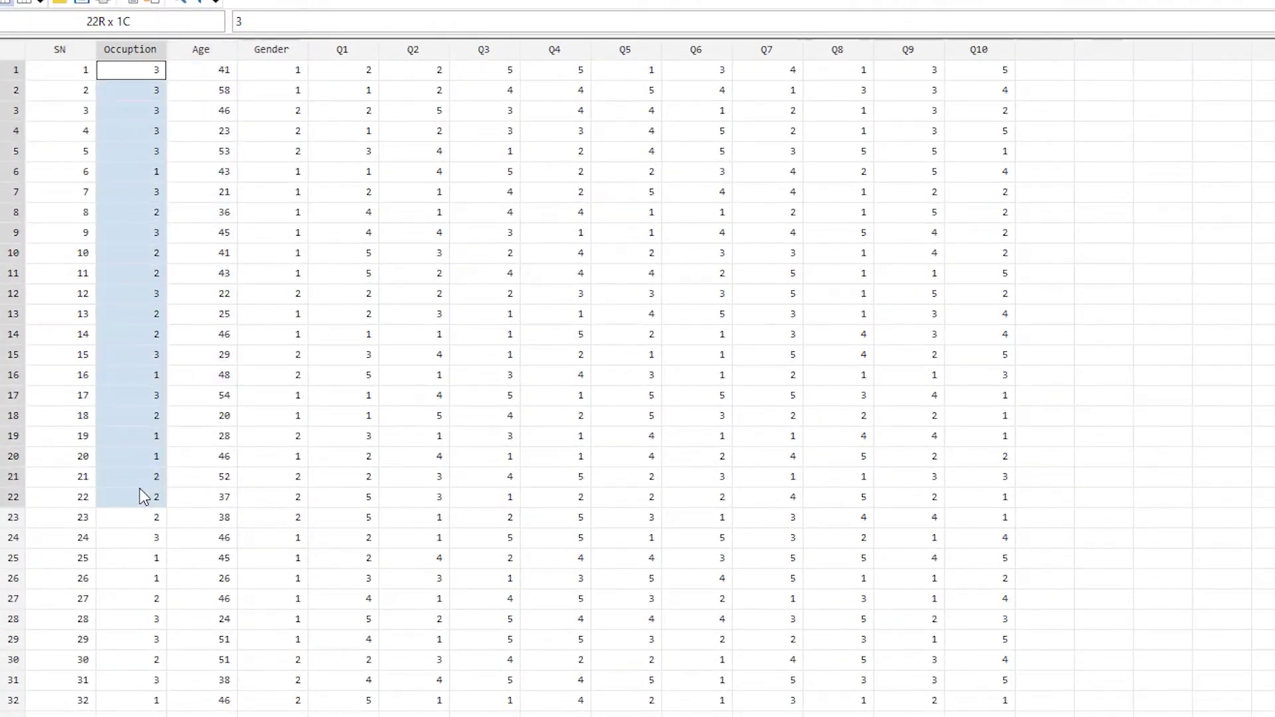
pyautogui.click(146, 69)
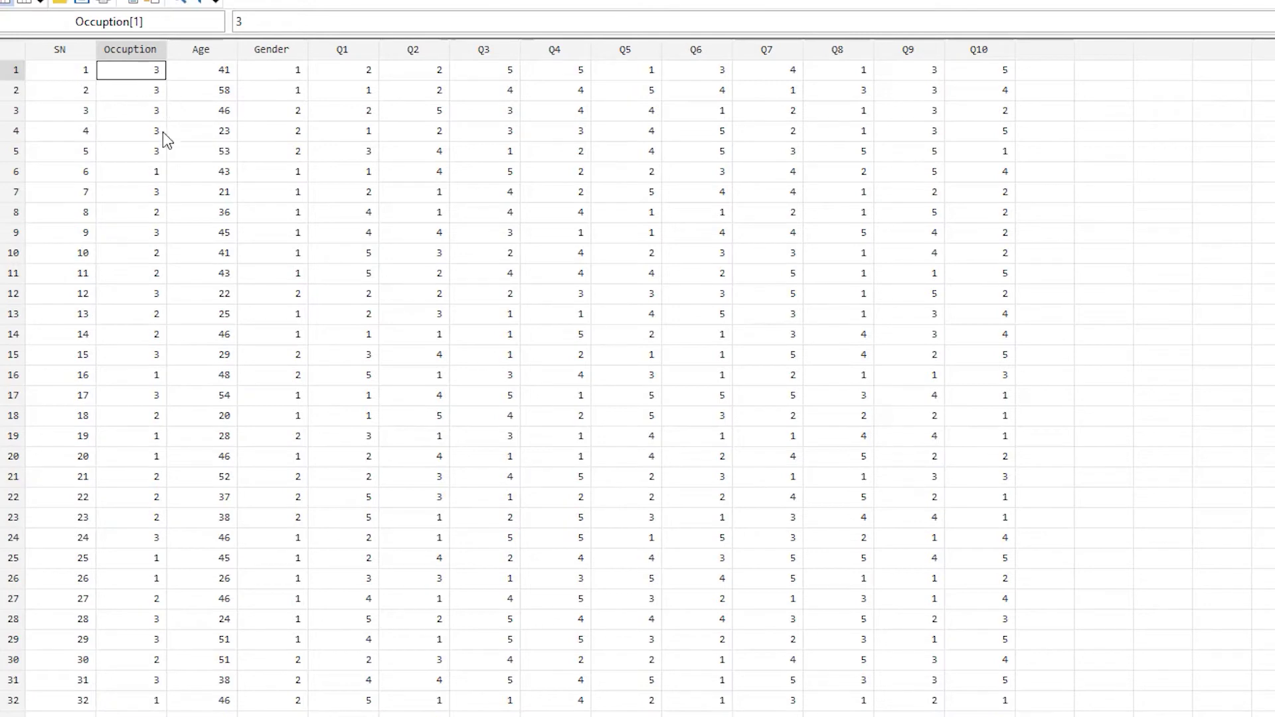
pyautogui.click(149, 173)
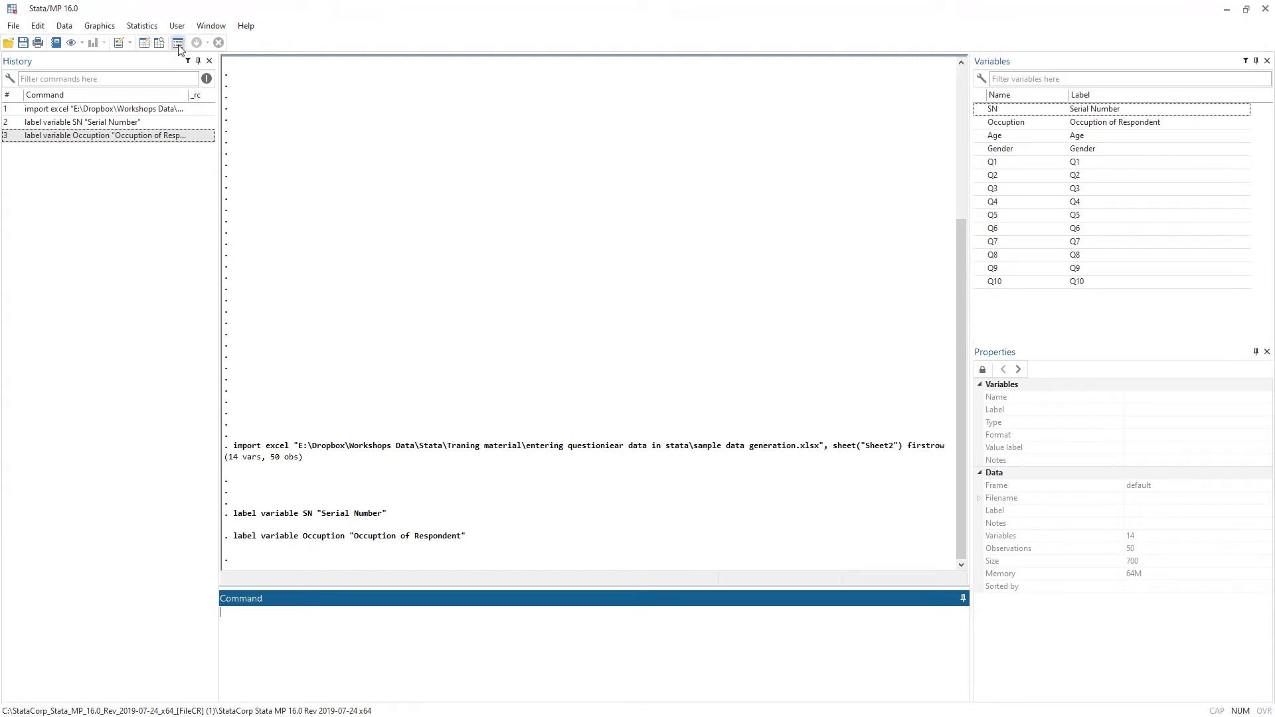
# Reopen the Variables Manager and look over the label and value label properties of the SN variable
pyautogui.click(152, 28)
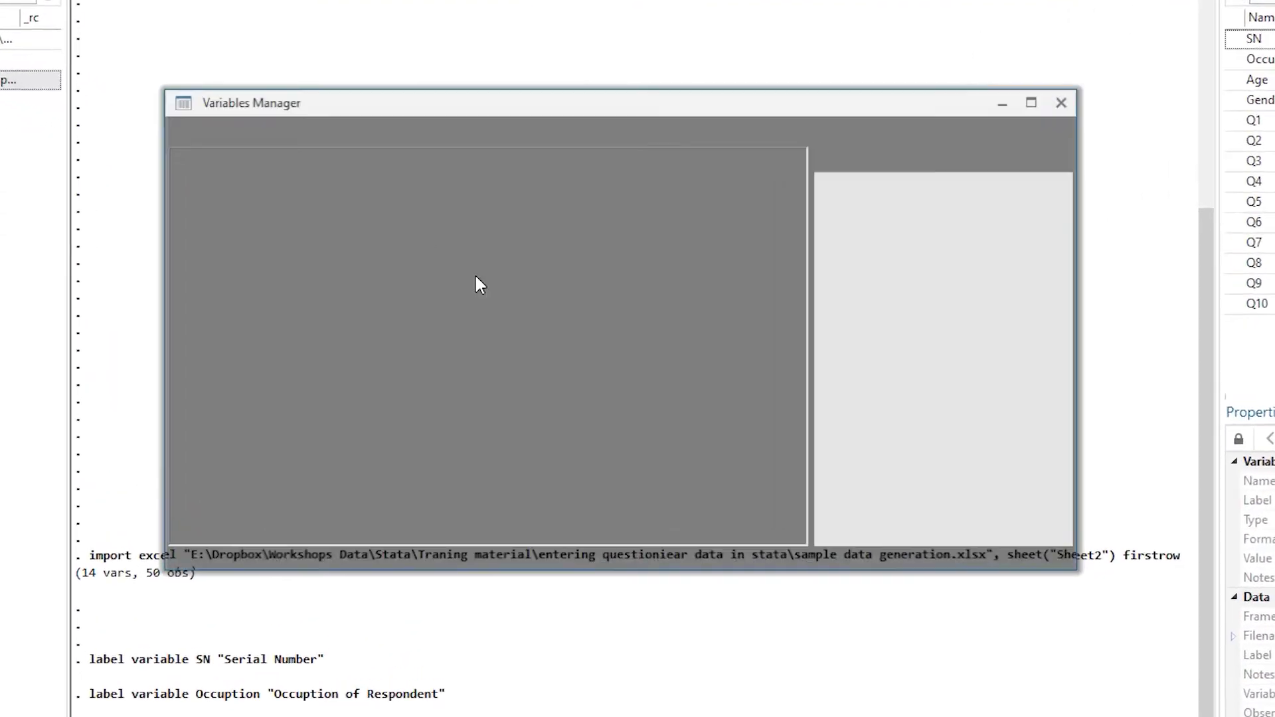
pyautogui.click(789, 251)
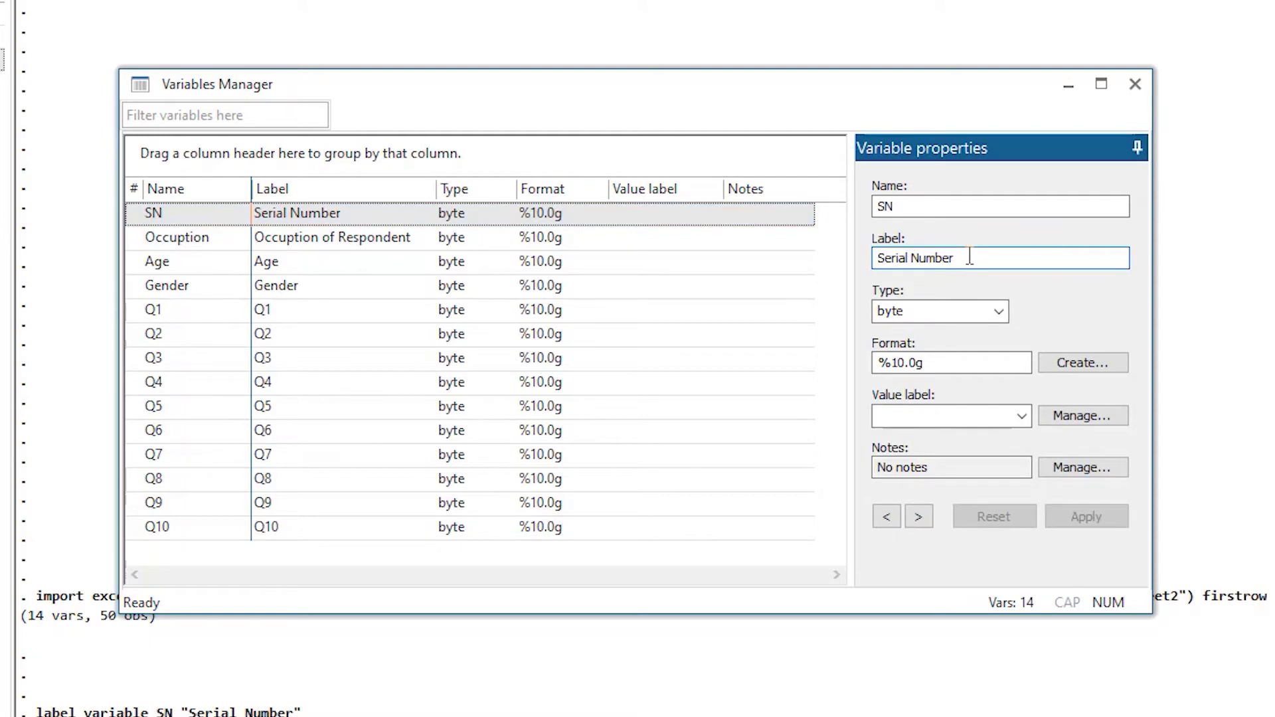
pyautogui.moveTo(963, 258); pyautogui.dragTo(850, 266)
pyautogui.click(968, 258)
pyautogui.press('Tab')
pyautogui.press('Tab')
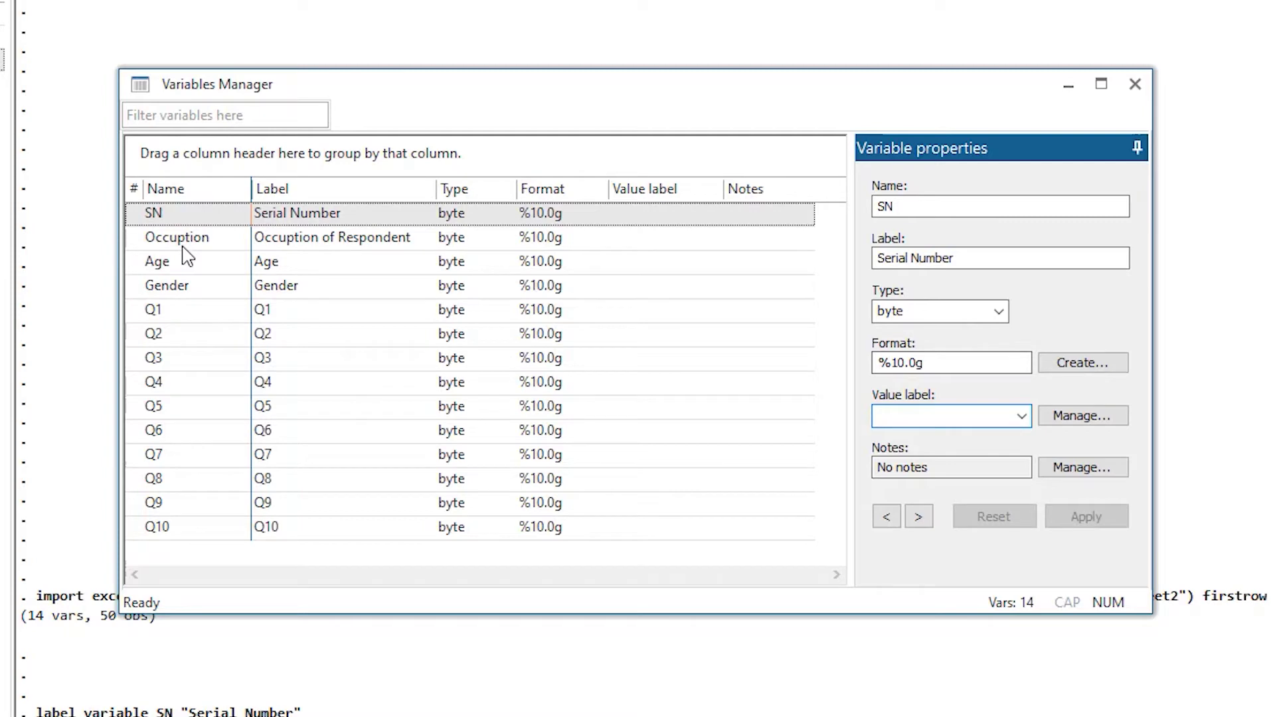
# For the Occuption variable, start a value label named "Occupation label" and add value 1 as "Salaried" from the questionnaire
pyautogui.click(208, 246)
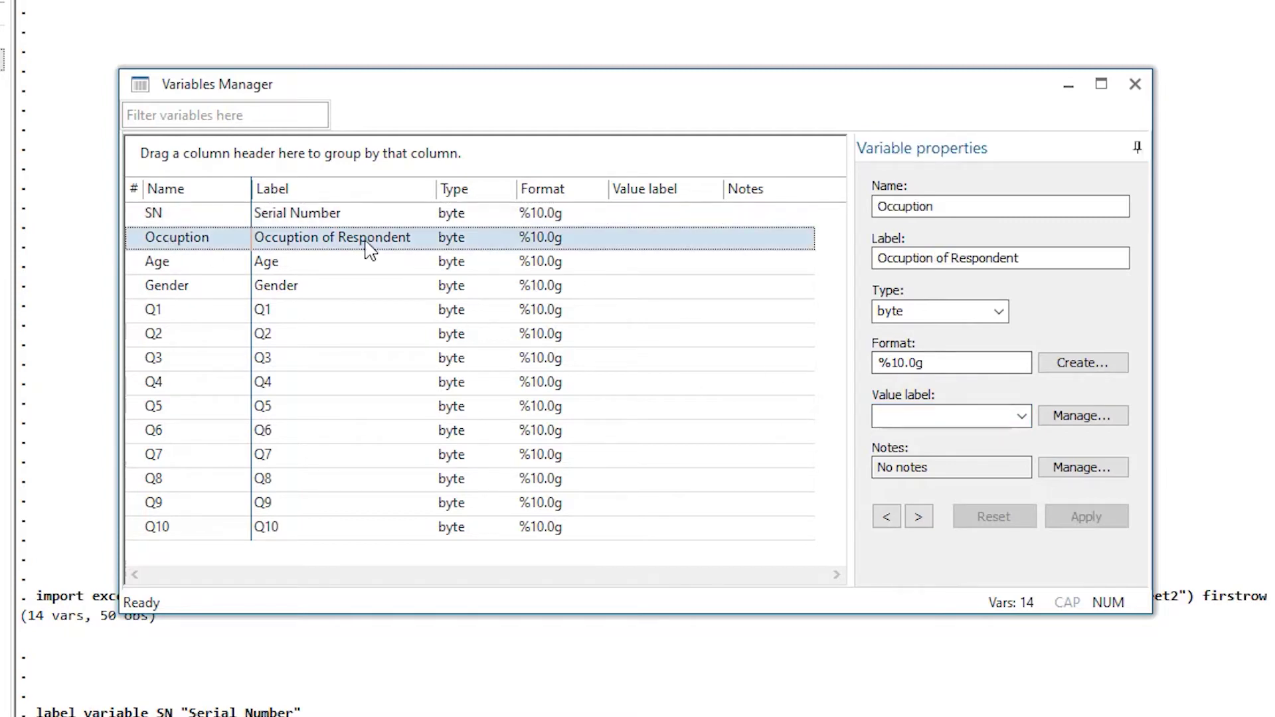
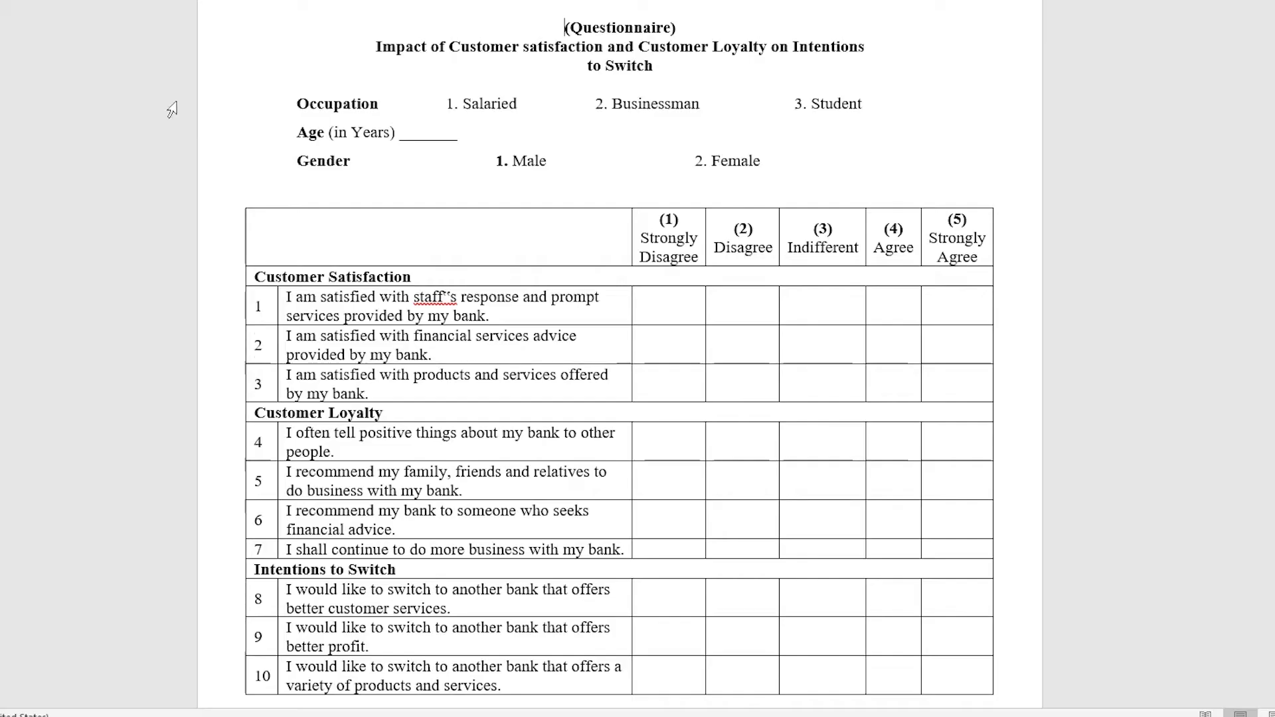
pyautogui.doubleClick(483, 105)
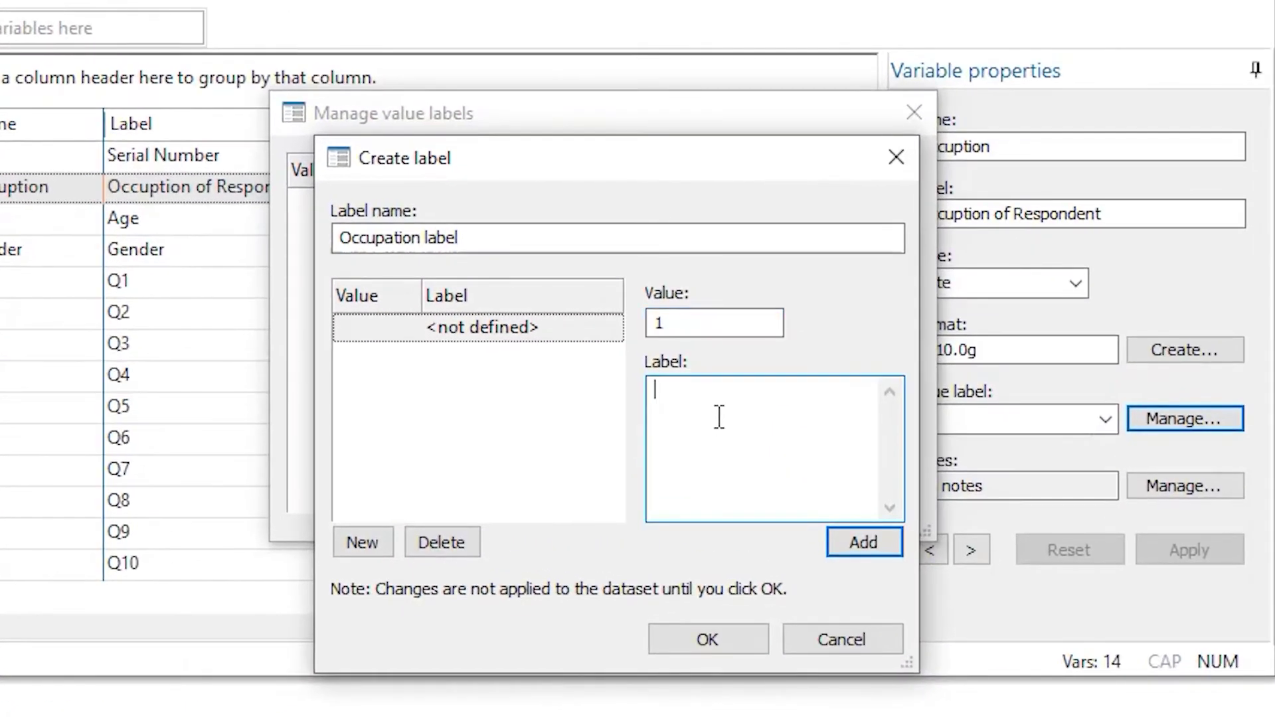
pyautogui.write('Salaried')
pyautogui.click(865, 544)
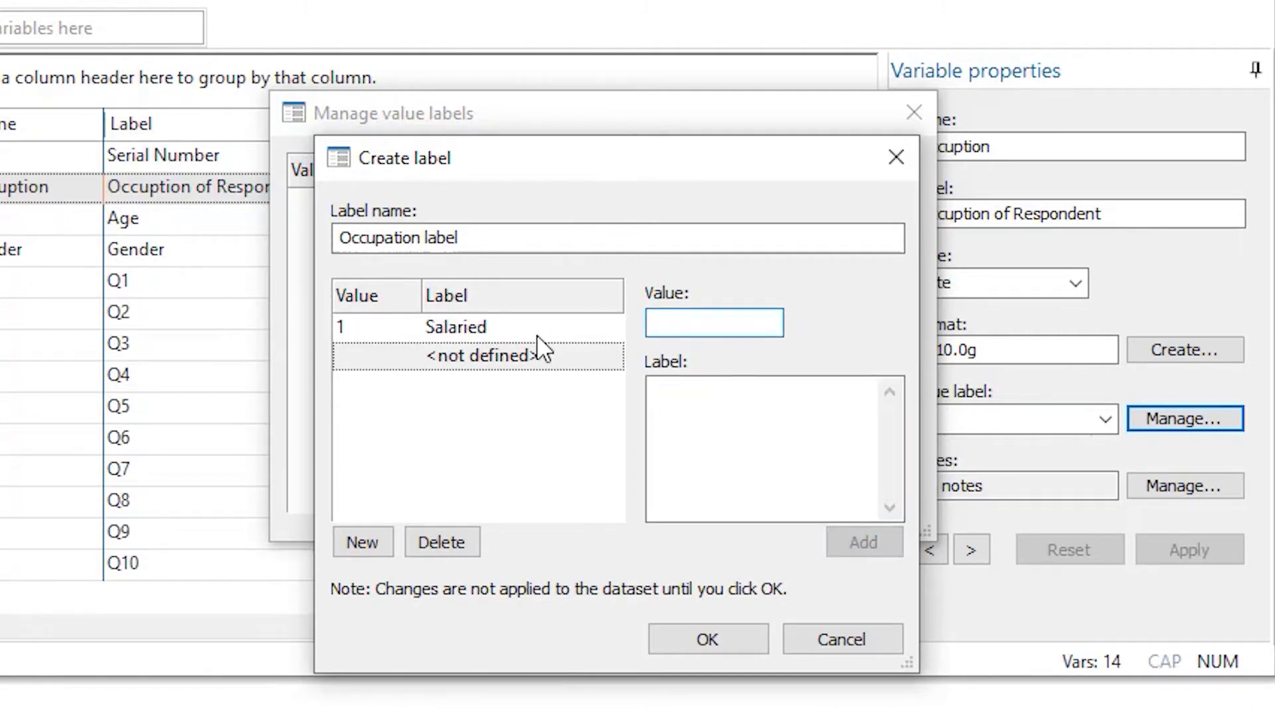
# Add value 2 to the occupation value label with the text "Businessman" copied from the questionnaire
pyautogui.write('2')
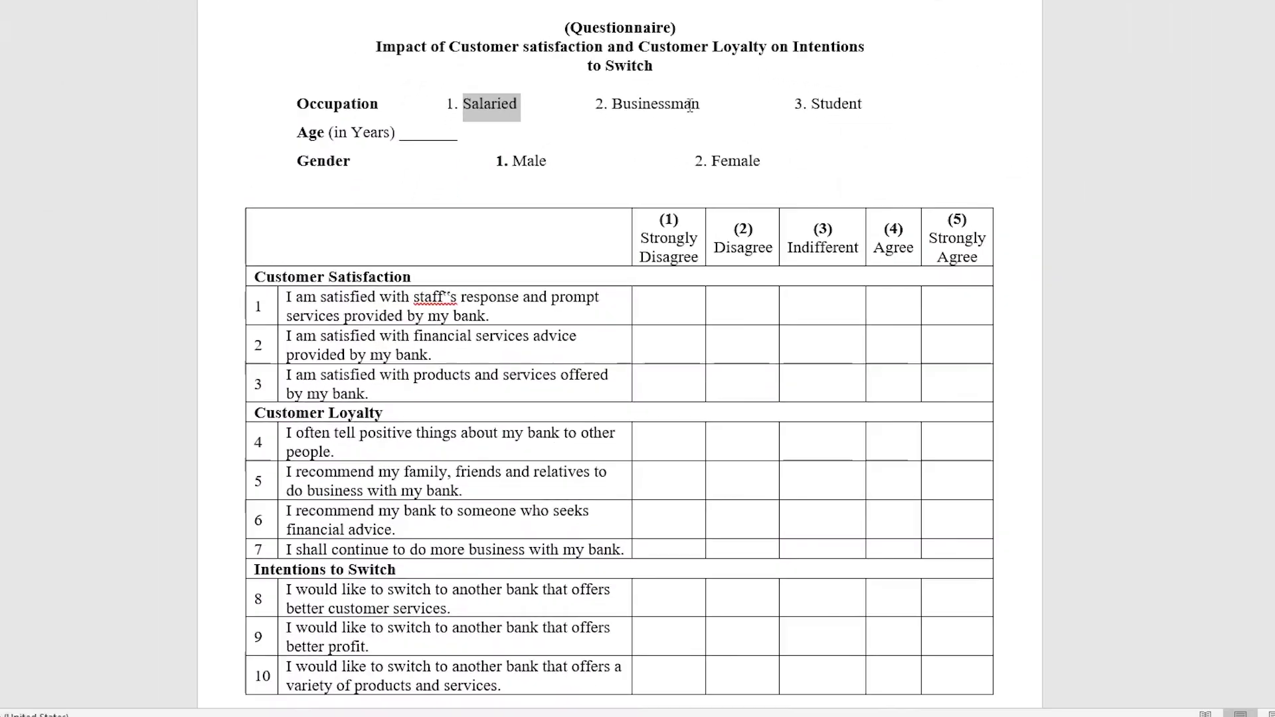
pyautogui.click(684, 103)
pyautogui.doubleClick(684, 103)
pyautogui.hotkey('ctrl', 'c')
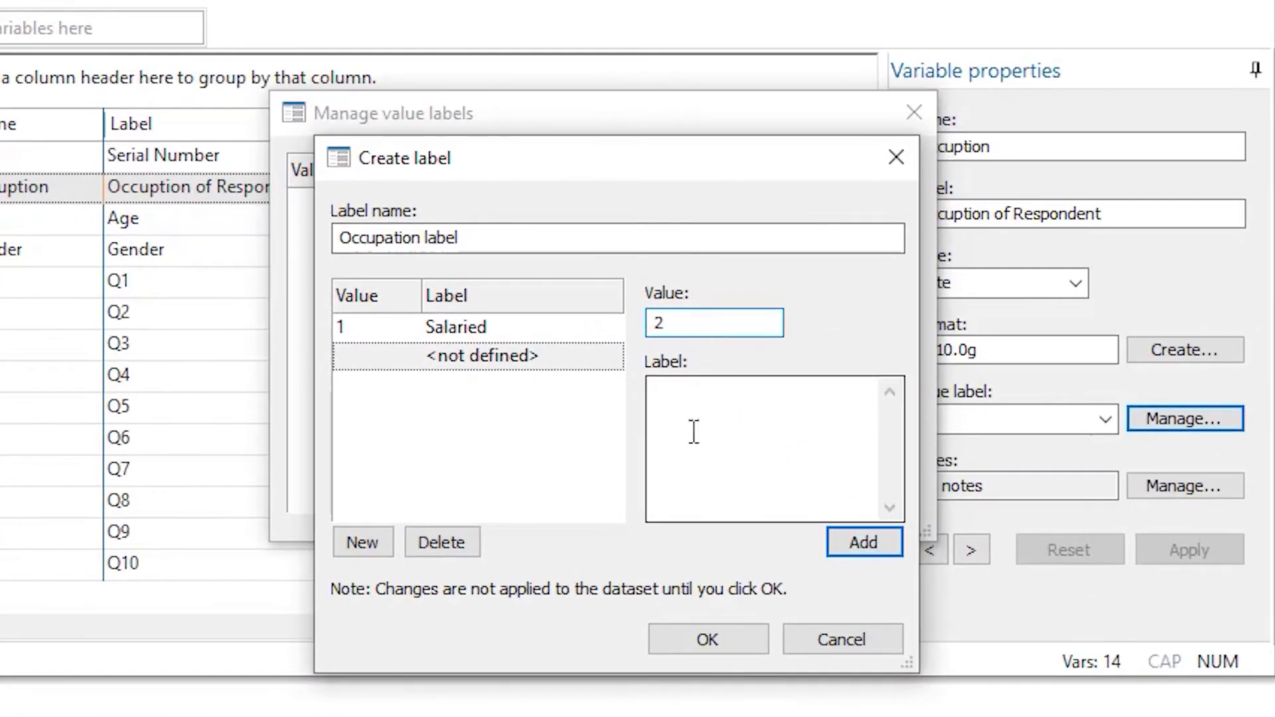
pyautogui.click(723, 441)
pyautogui.hotkey('ctrl', 'v')
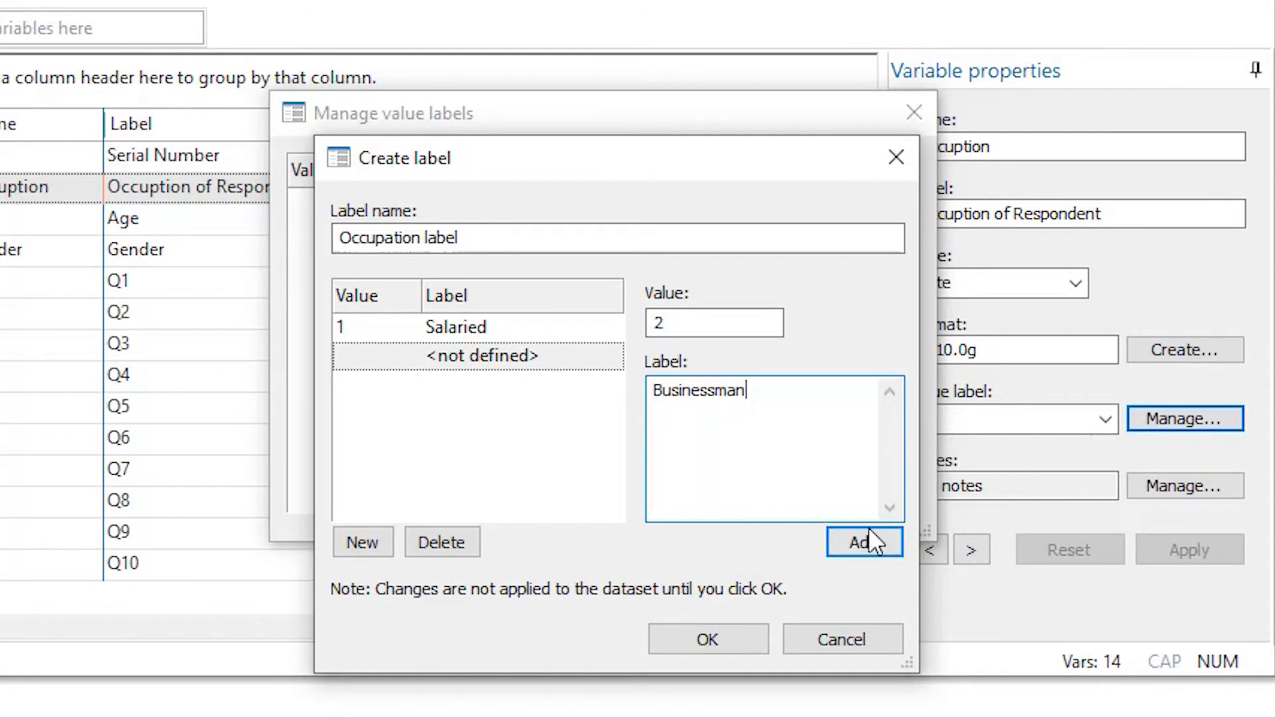
pyautogui.click(871, 540)
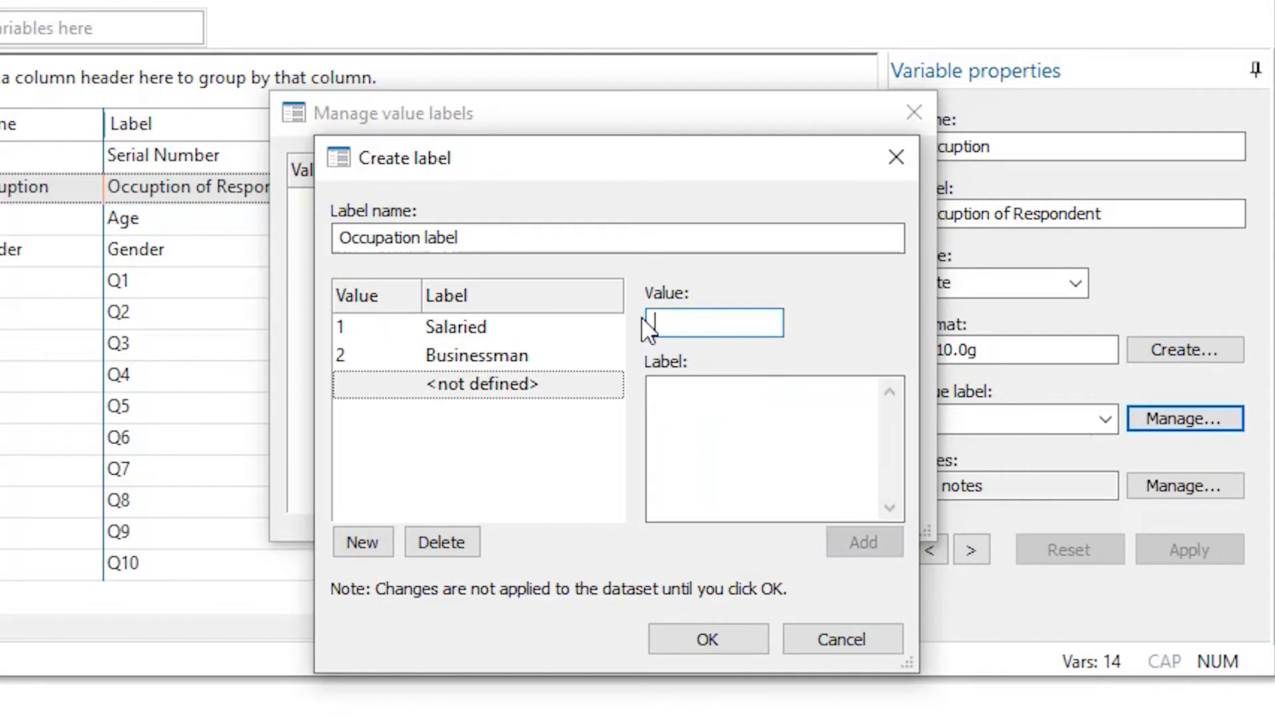
# Add value 3 to the occupation value label with the text "Student" copied from the questionnaire
pyautogui.write('3')
pyautogui.click(702, 417)
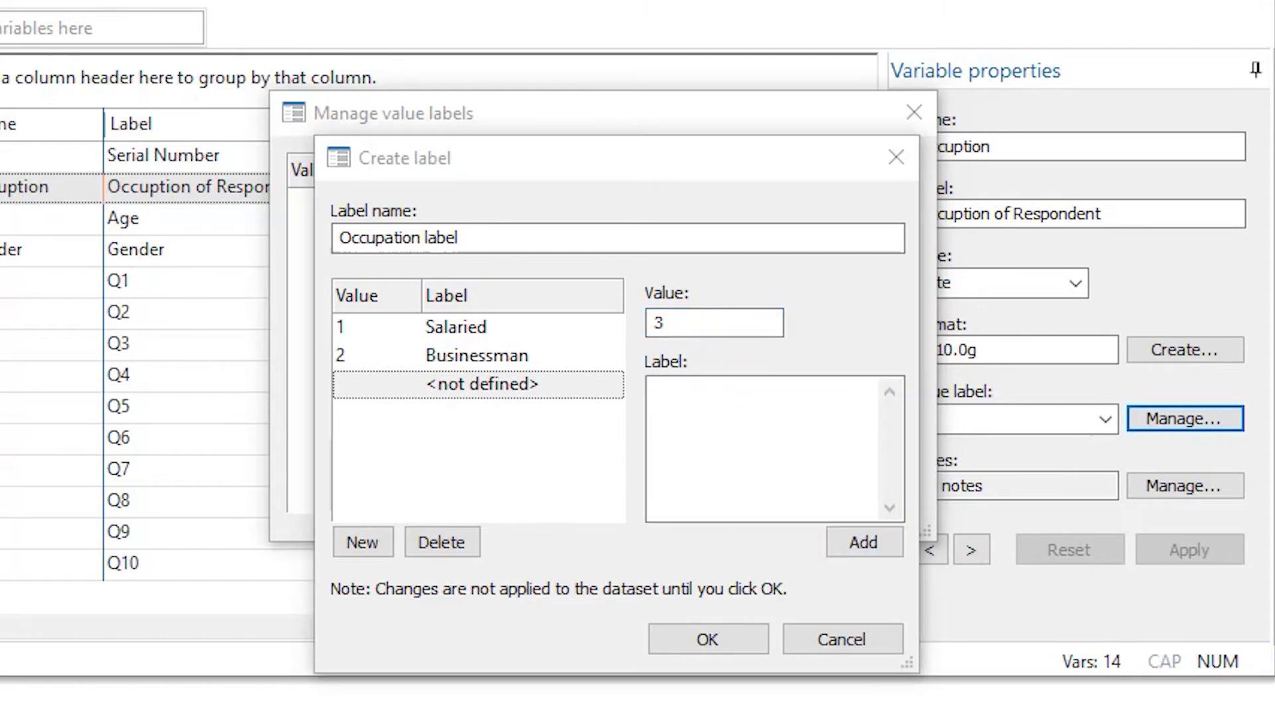
pyautogui.hotkey('alt', 'Tab')
pyautogui.doubleClick(828, 103)
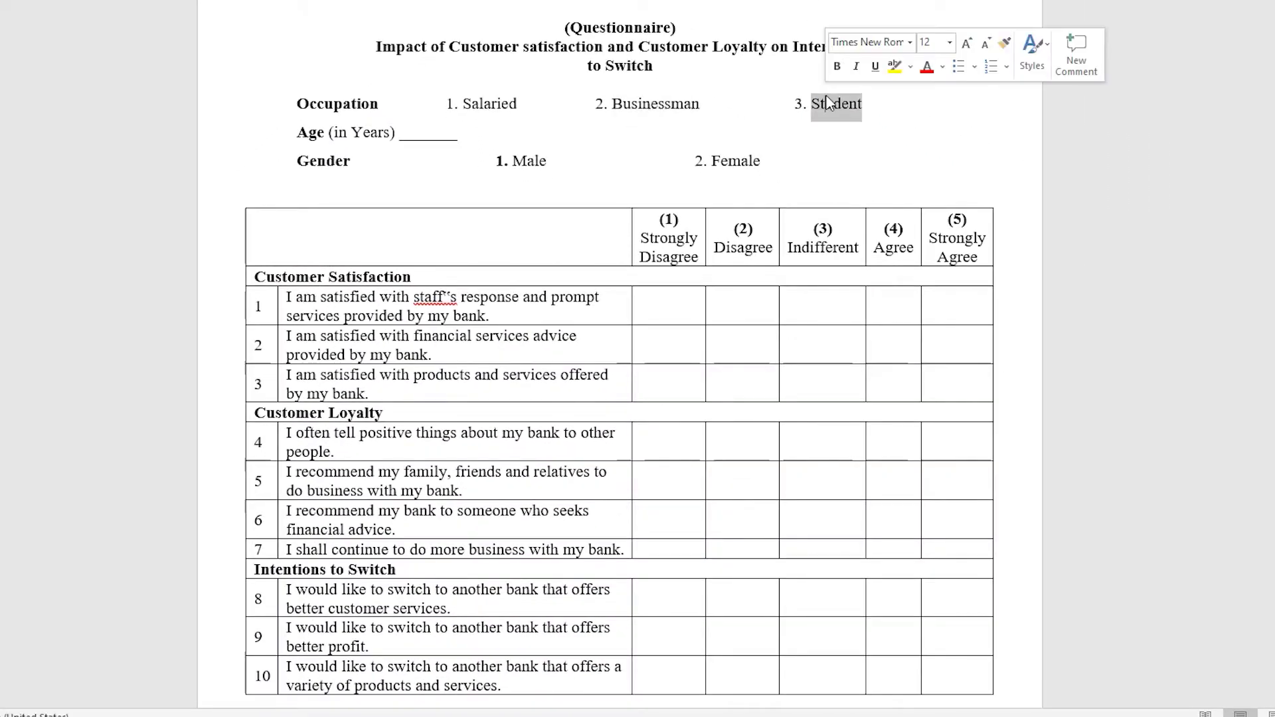
pyautogui.hotkey('ctrl', 'c')
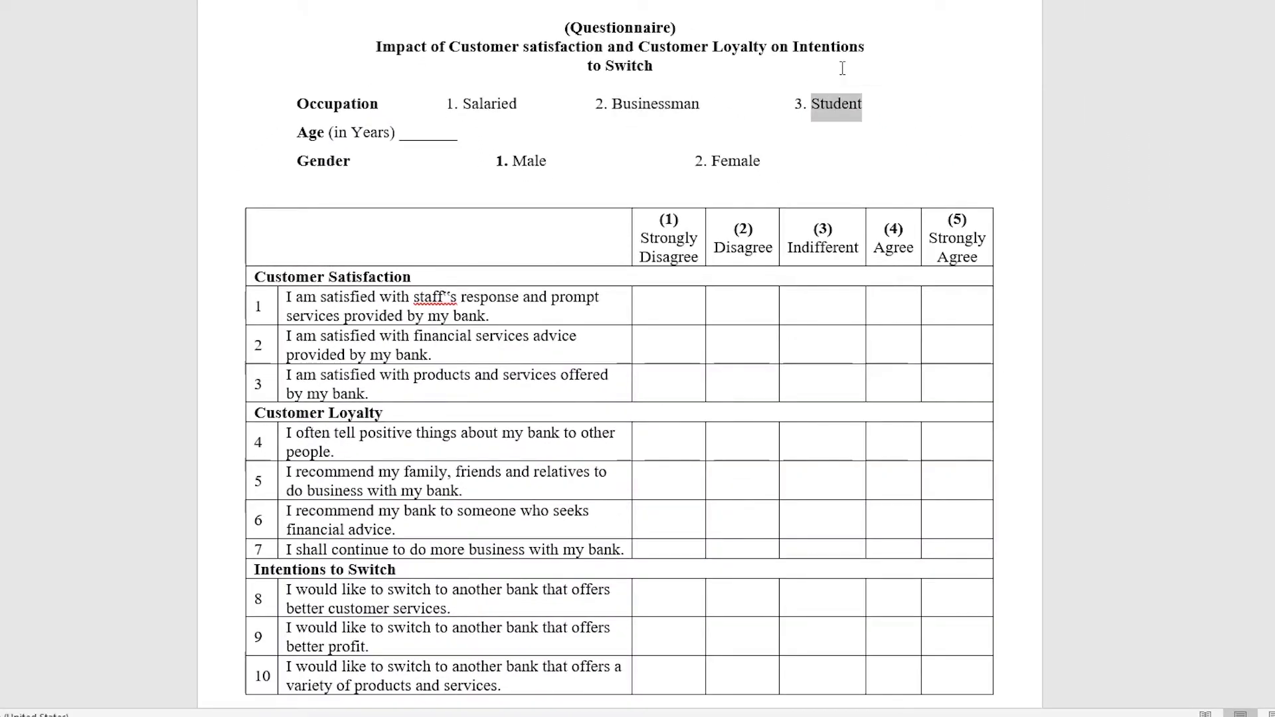
pyautogui.hotkey('alt', 'Tab')
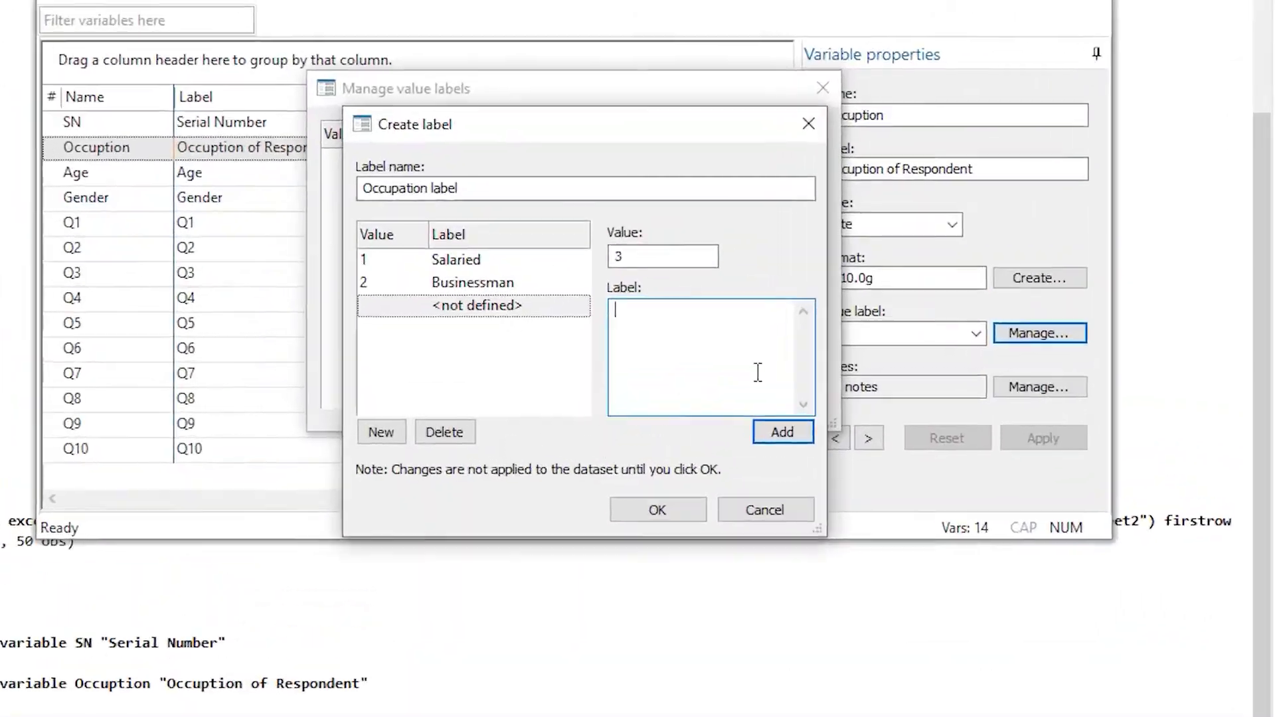
pyautogui.hotkey('ctrl', 'v')
pyautogui.click(881, 543)
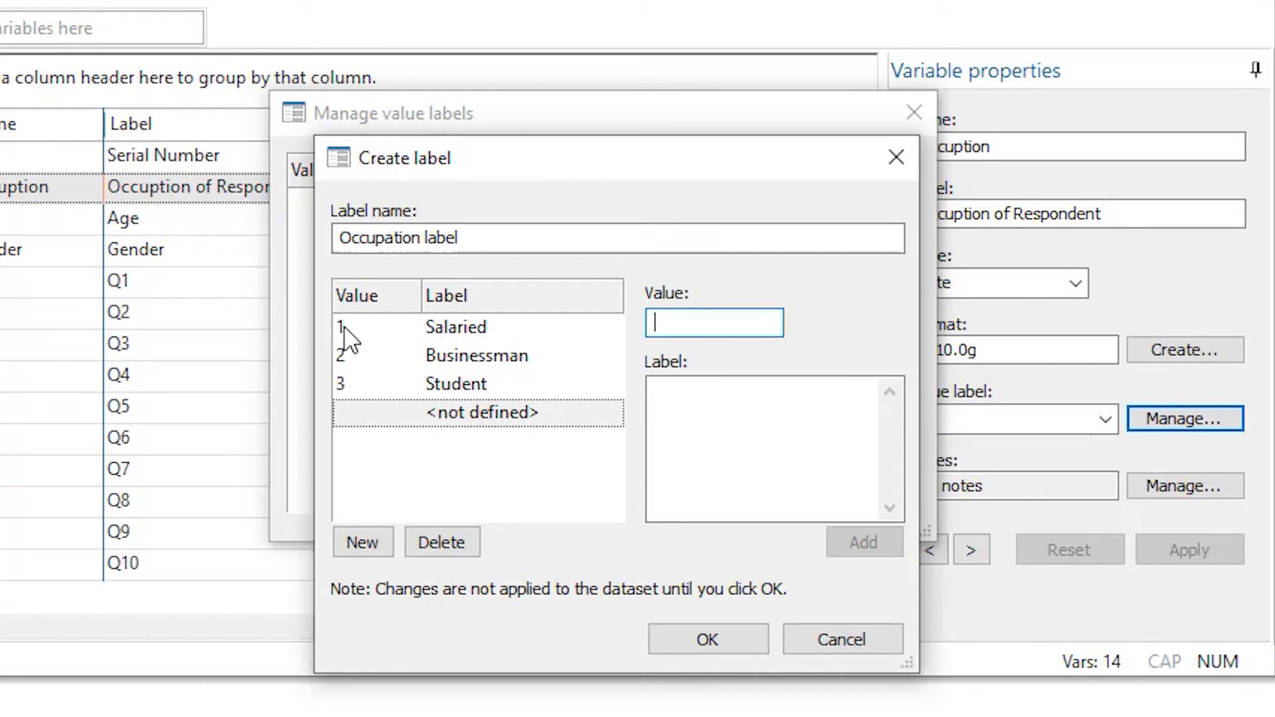
# Rename the value label to "Occupationlabel" without a space, save it, and review its values in the list of value labels
pyautogui.click(676, 643)
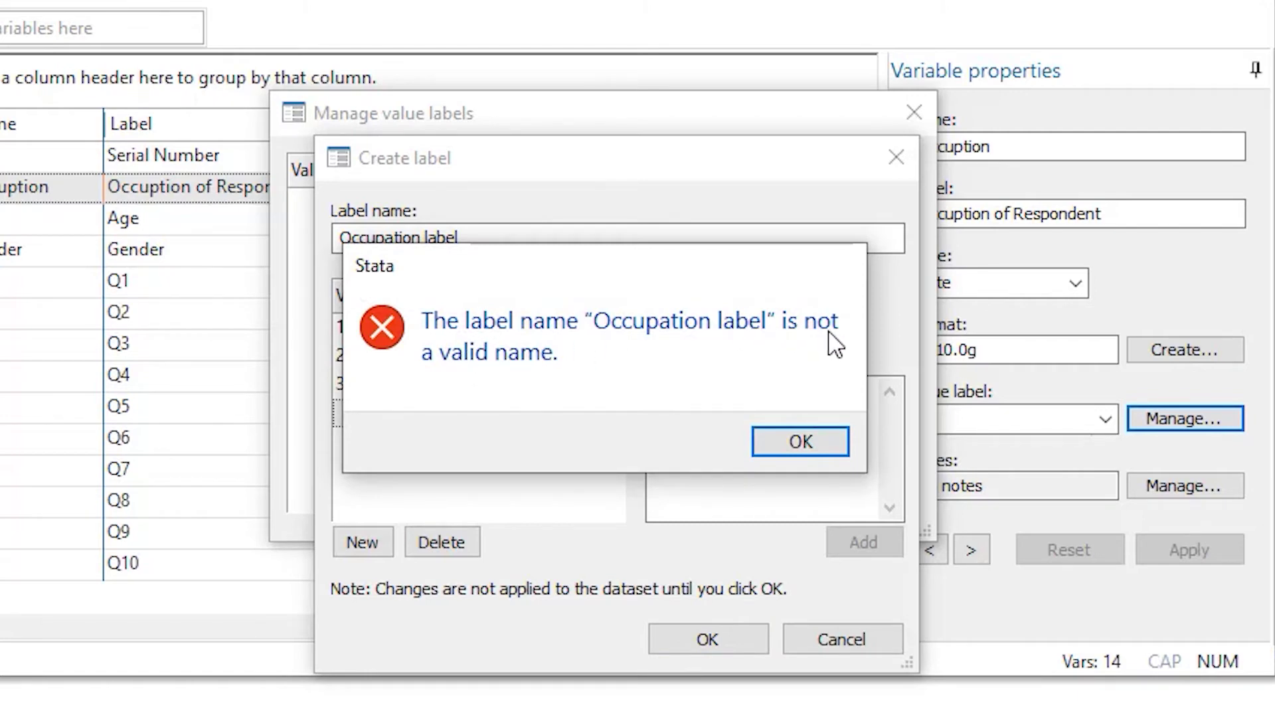
pyautogui.click(797, 440)
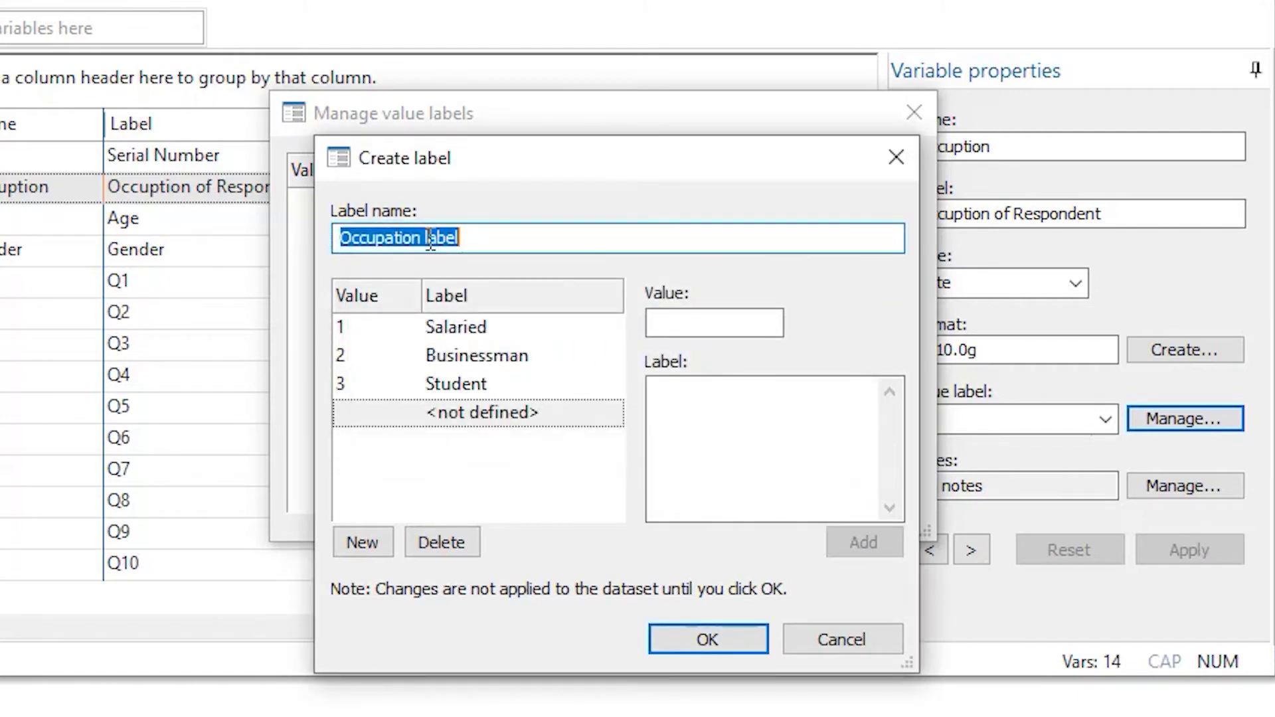
pyautogui.click(385, 241)
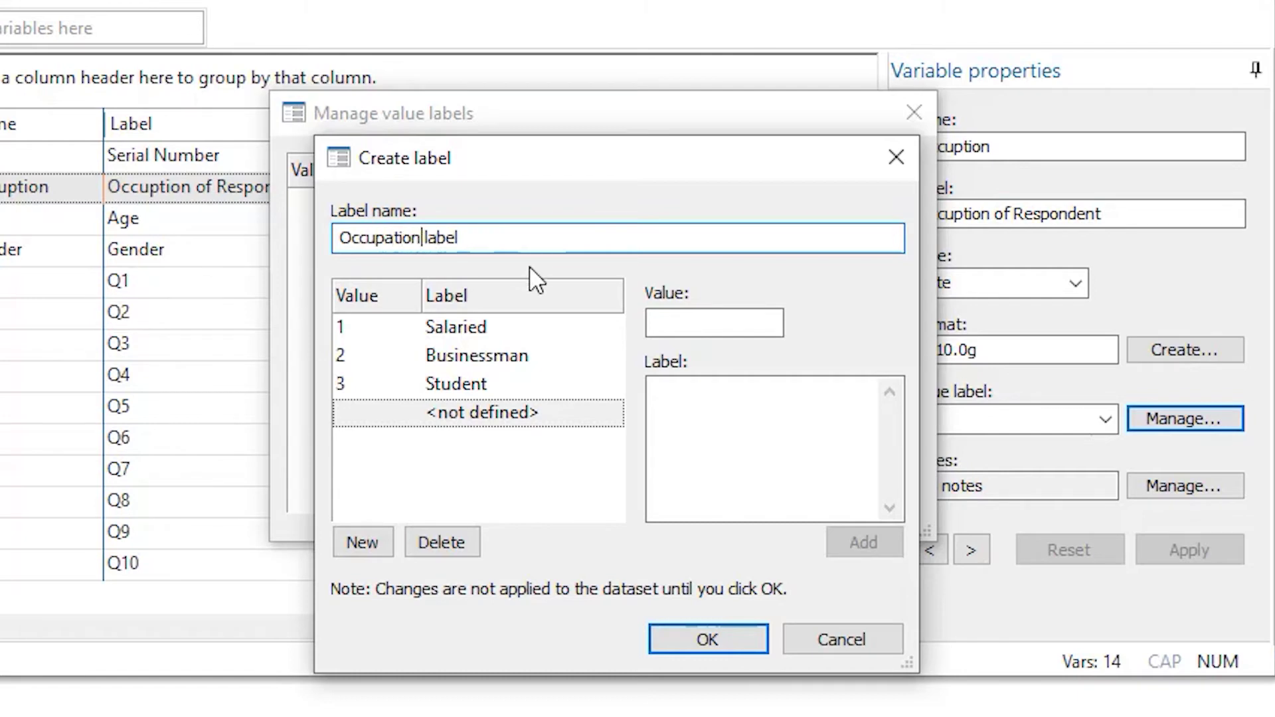
pyautogui.press('Delete')
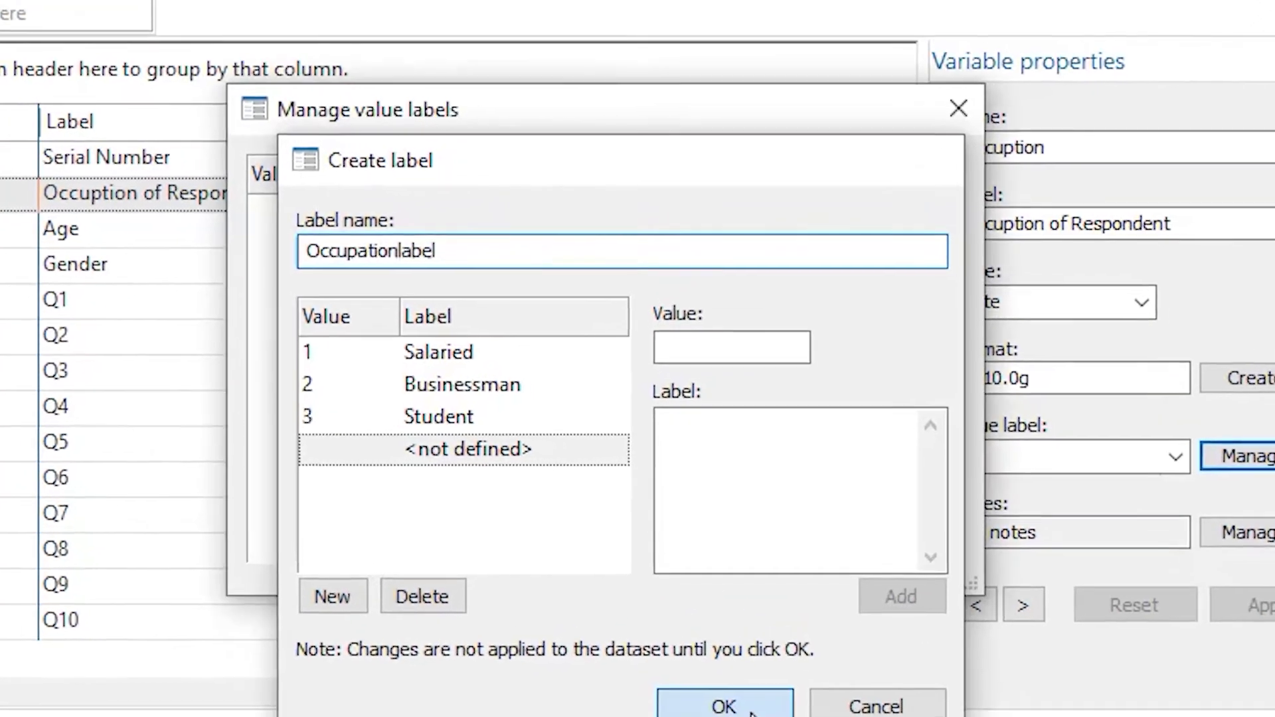
pyautogui.click(732, 647)
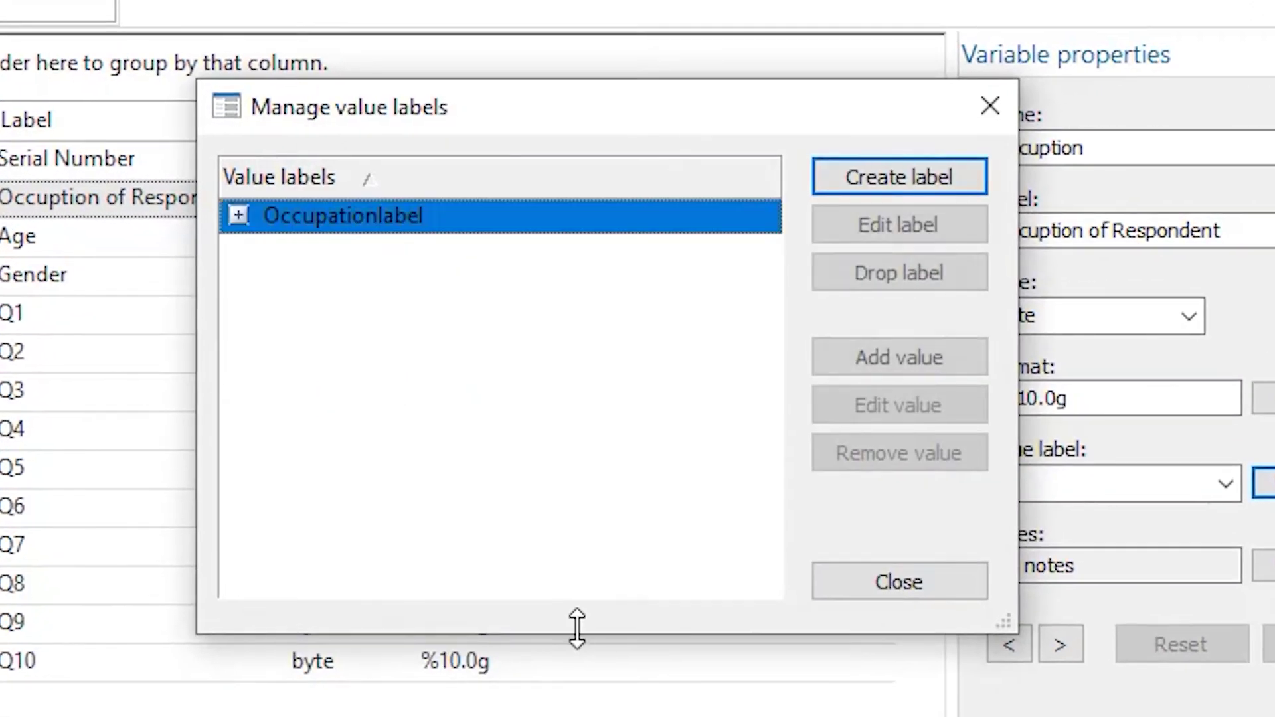
pyautogui.click(239, 216)
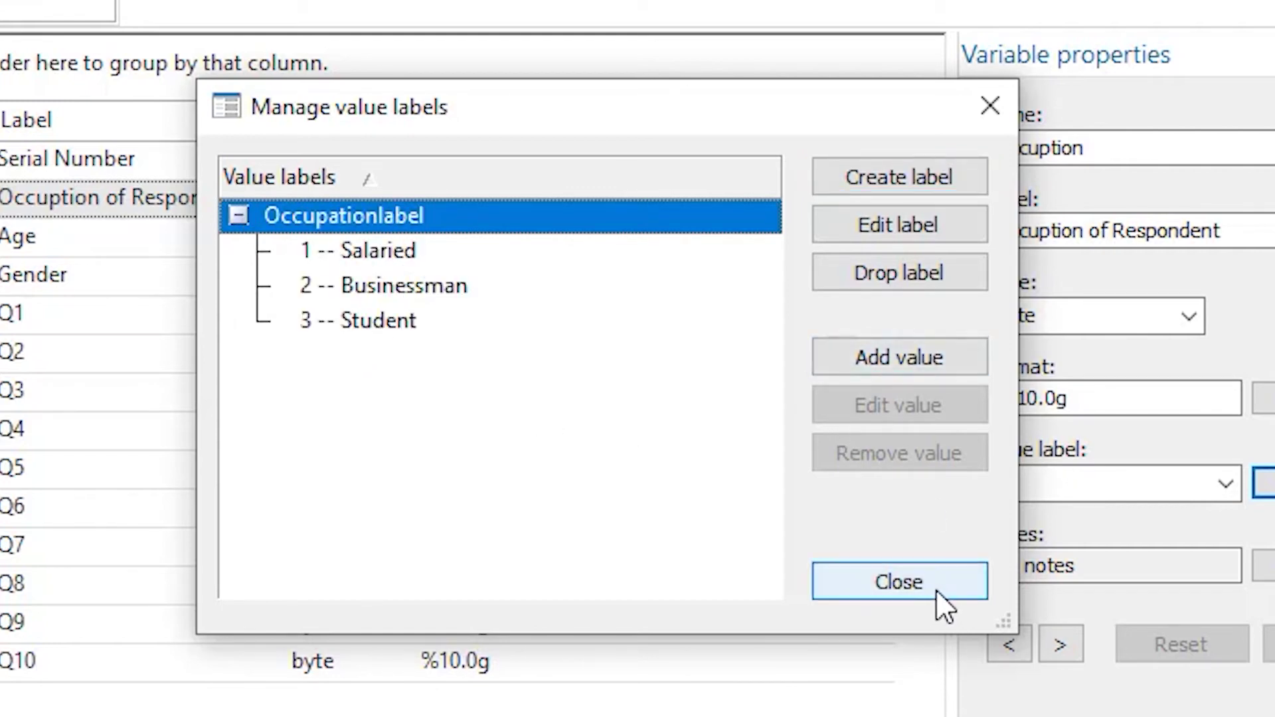
pyautogui.click(915, 583)
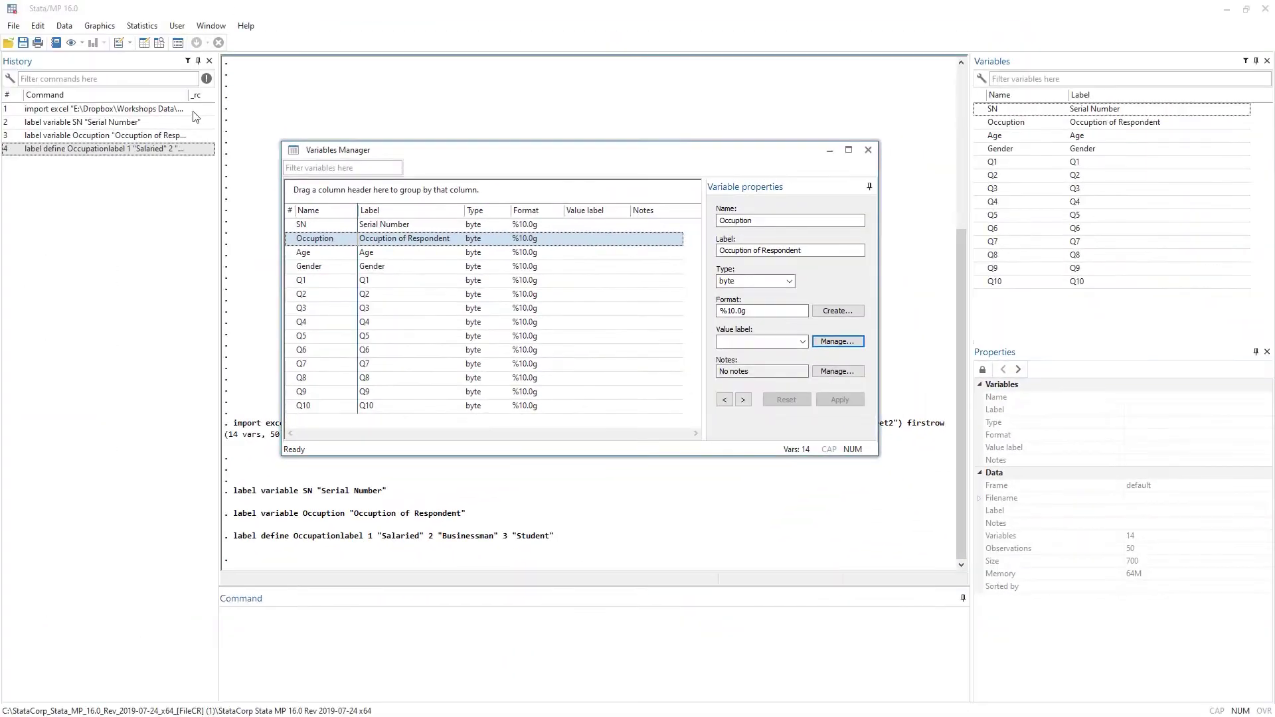
# Check the Occuption column in the Data Editor and the list of value labels available for the Occuption variable
pyautogui.click(145, 44)
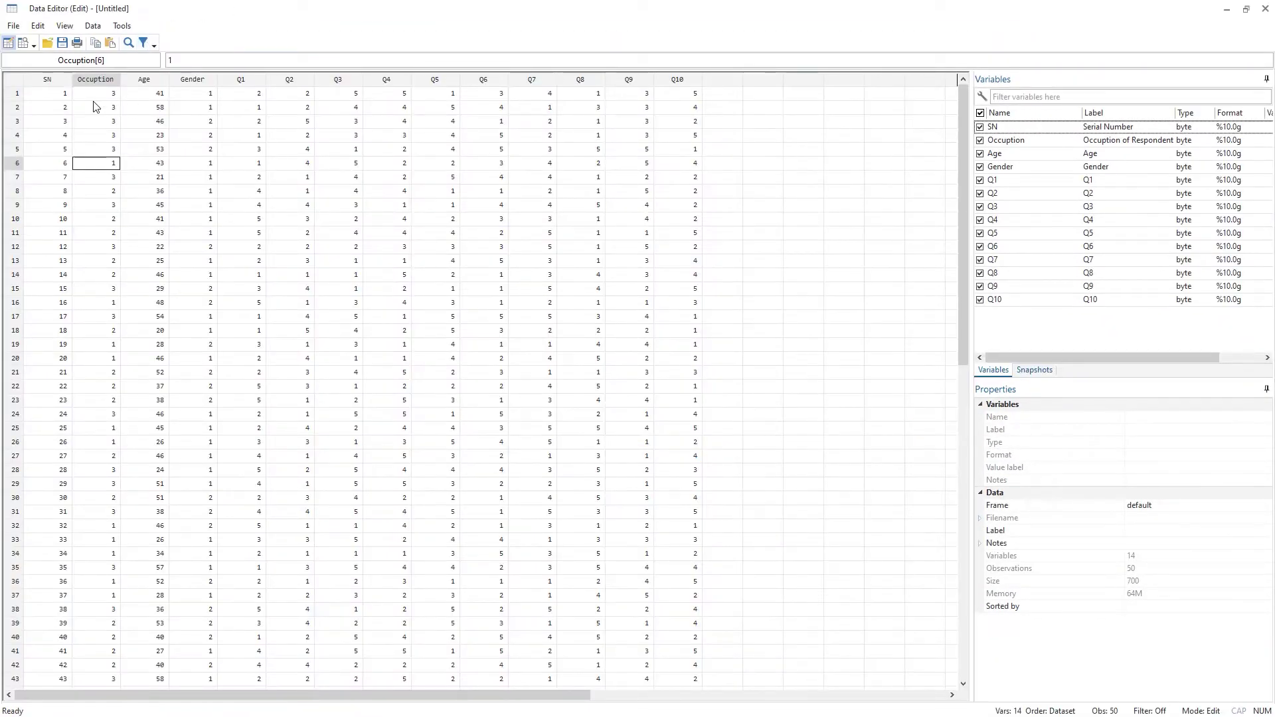
pyautogui.click(1227, 9)
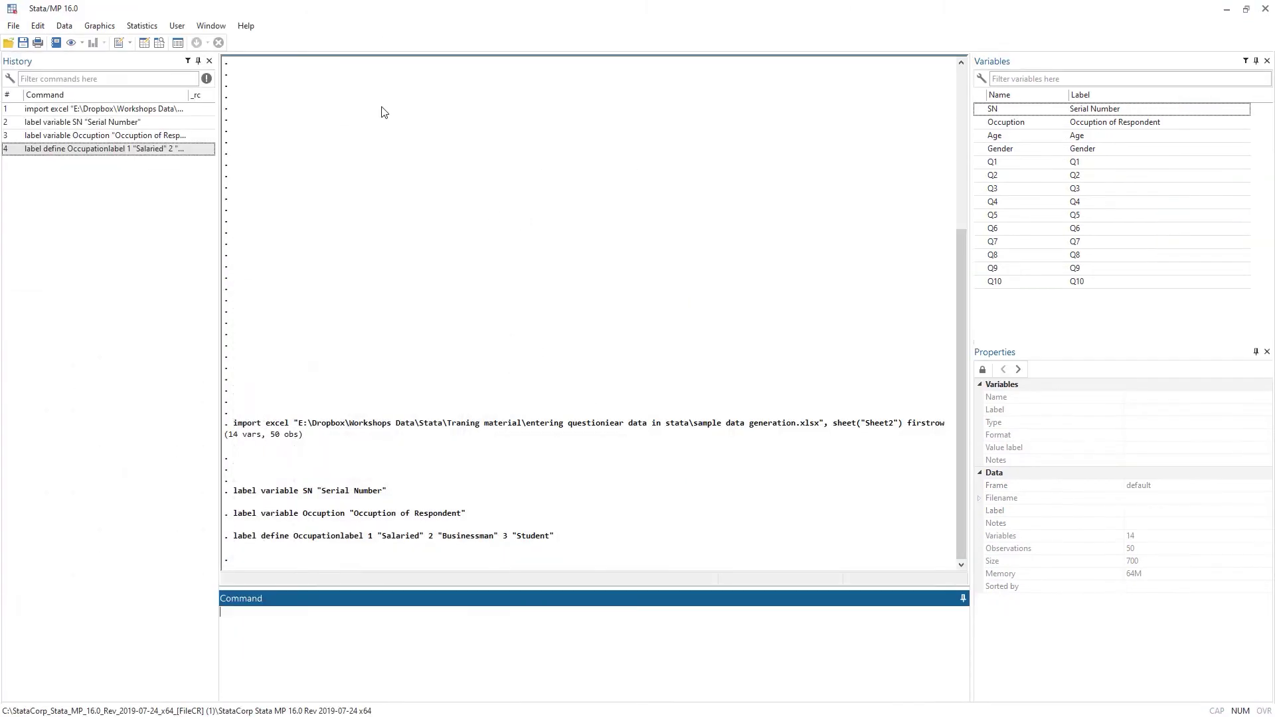
pyautogui.click(178, 42)
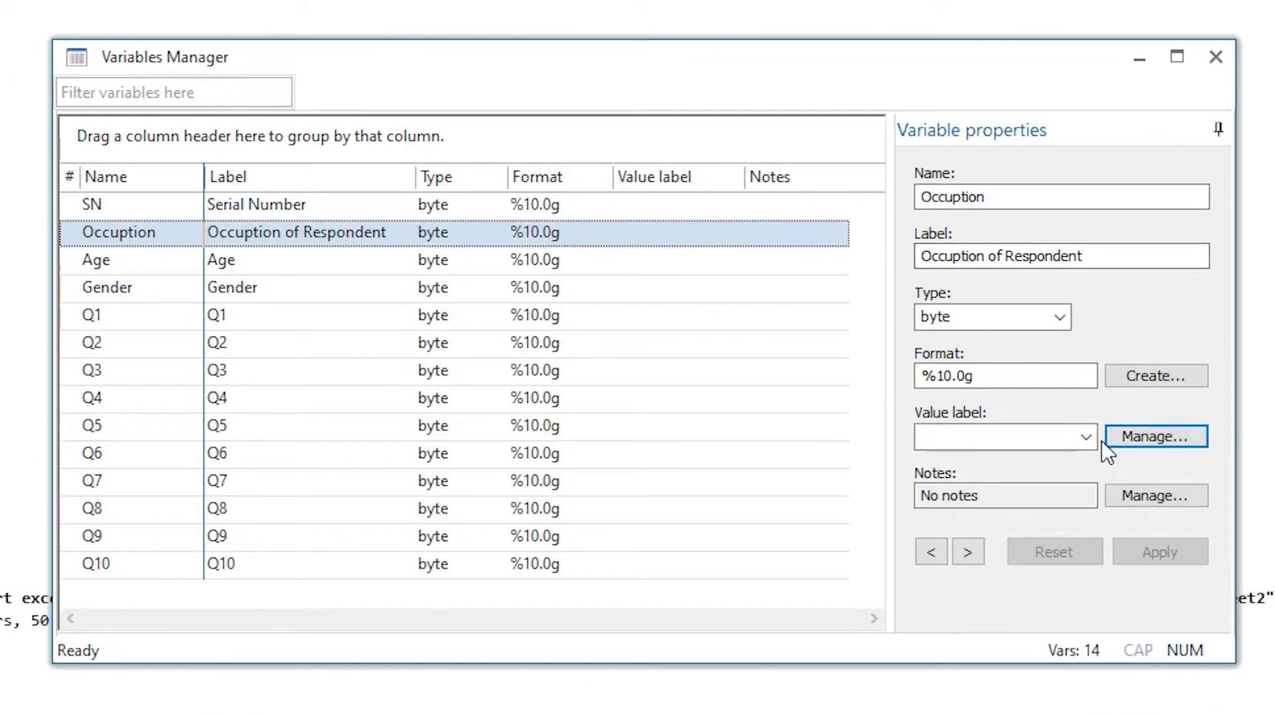
pyautogui.click(1134, 429)
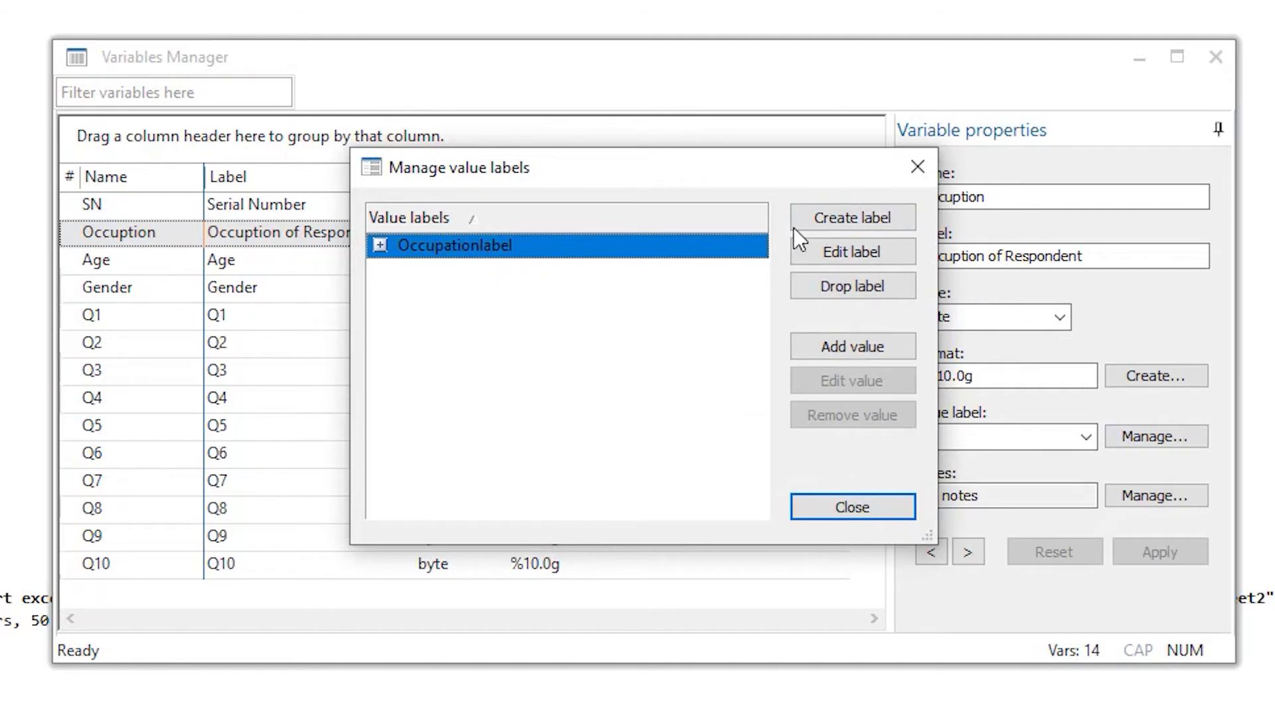
pyautogui.click(914, 174)
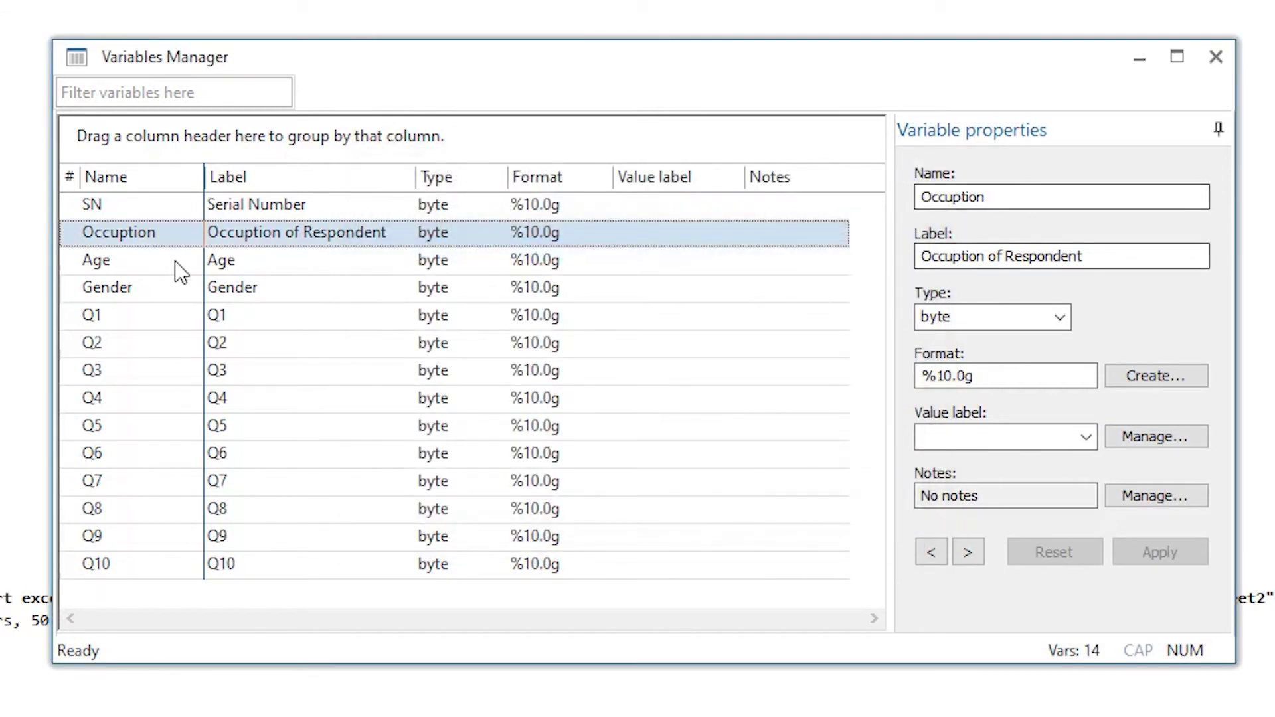
# Look through the Occuption, Age, Gender and Q1 variables and check which value labels are available for Occuption and Q1
pyautogui.click(108, 259)
pyautogui.click(108, 287)
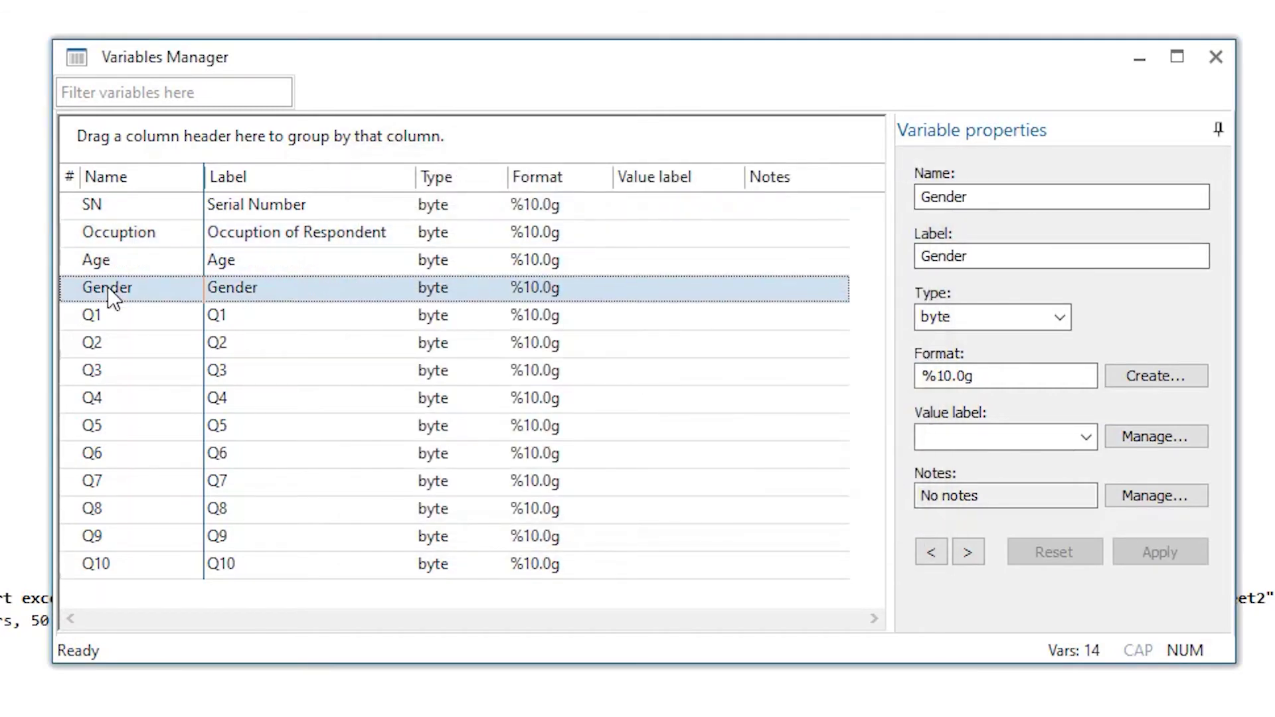
pyautogui.click(98, 316)
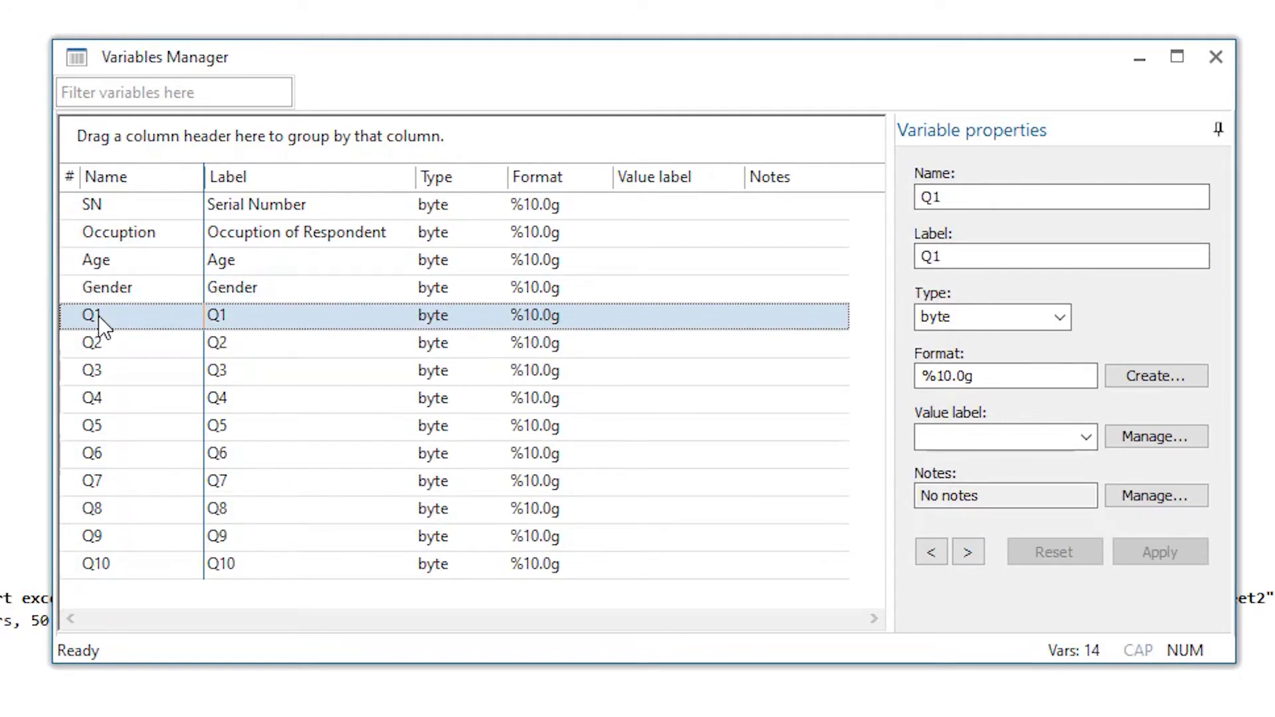
pyautogui.click(117, 237)
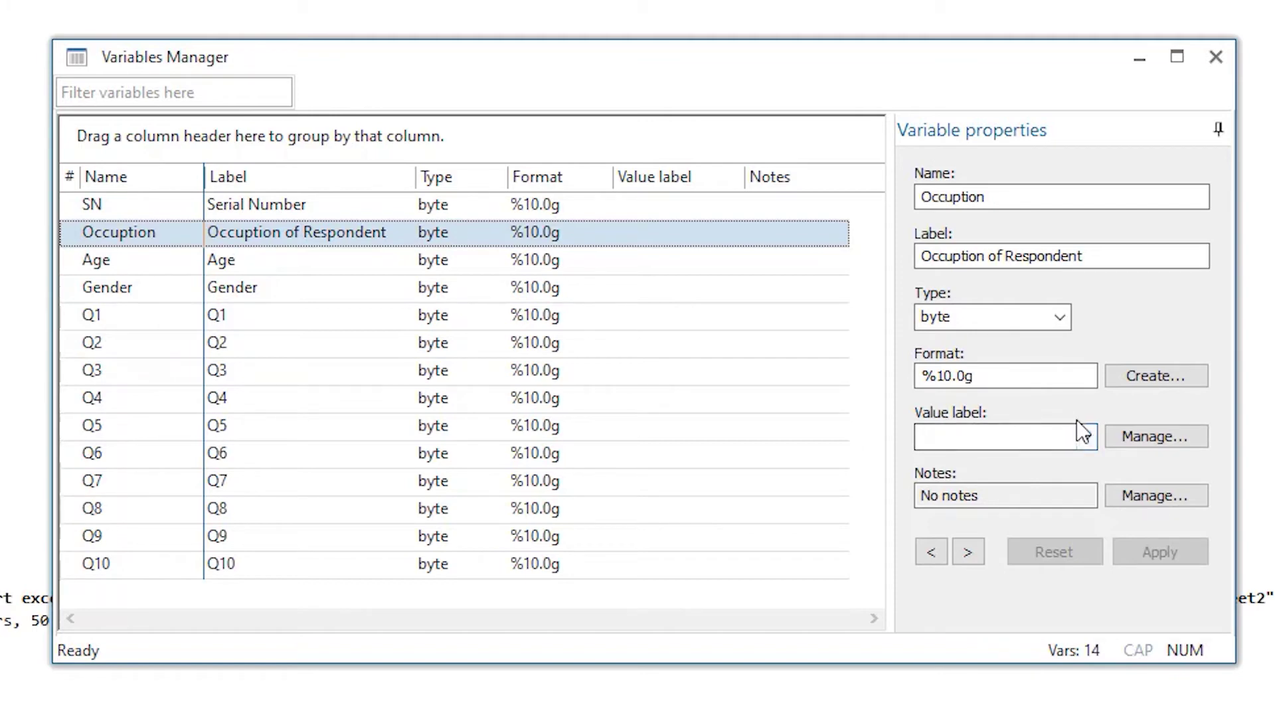
pyautogui.click(1093, 434)
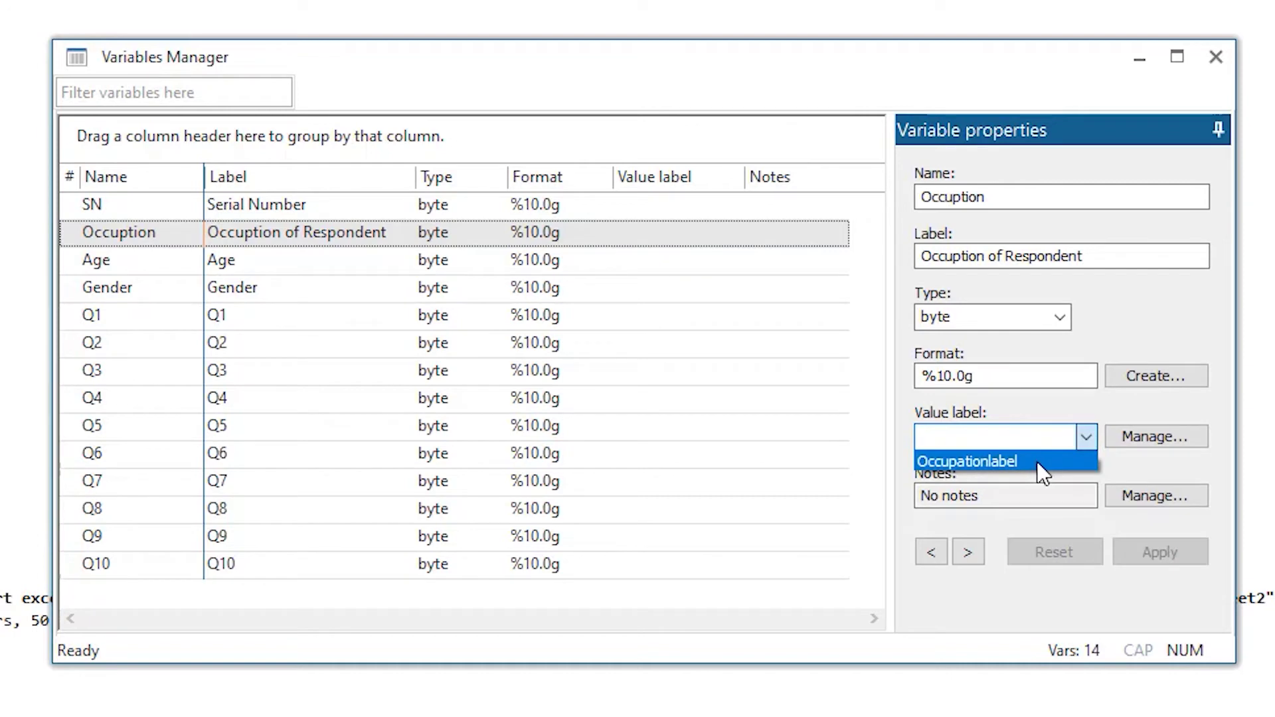
pyautogui.click(136, 293)
pyautogui.click(137, 294)
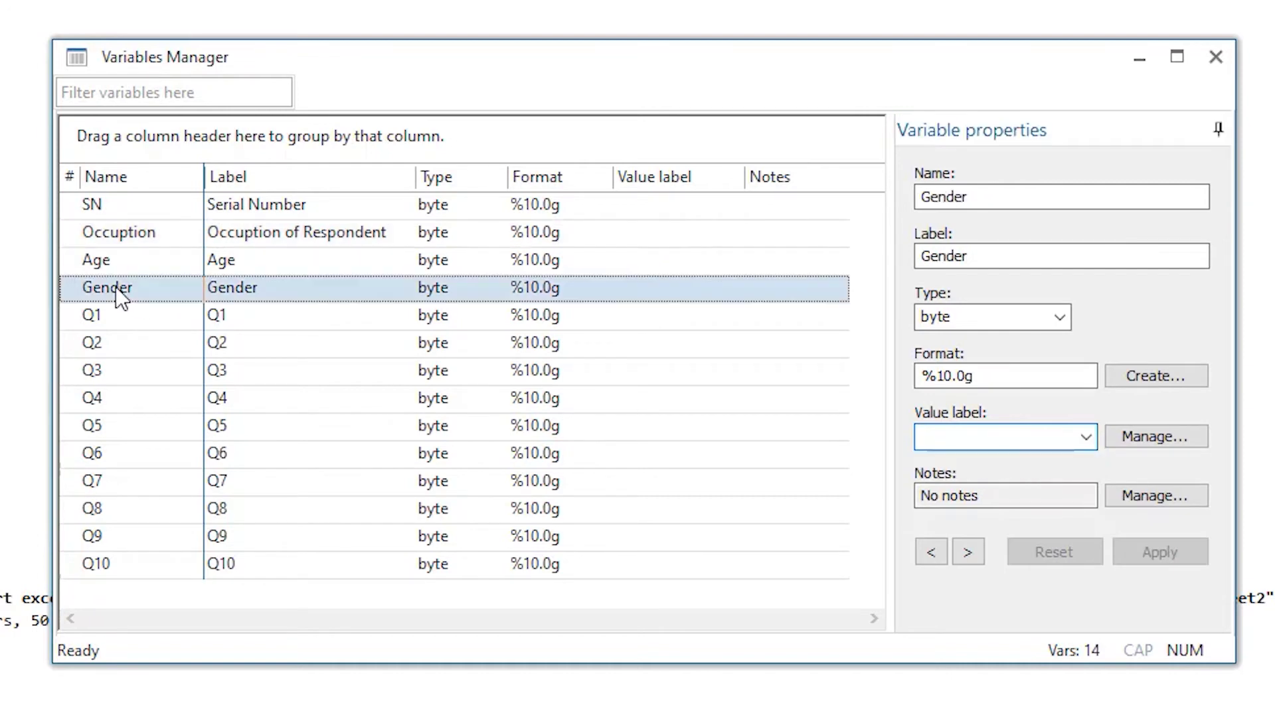
pyautogui.click(141, 319)
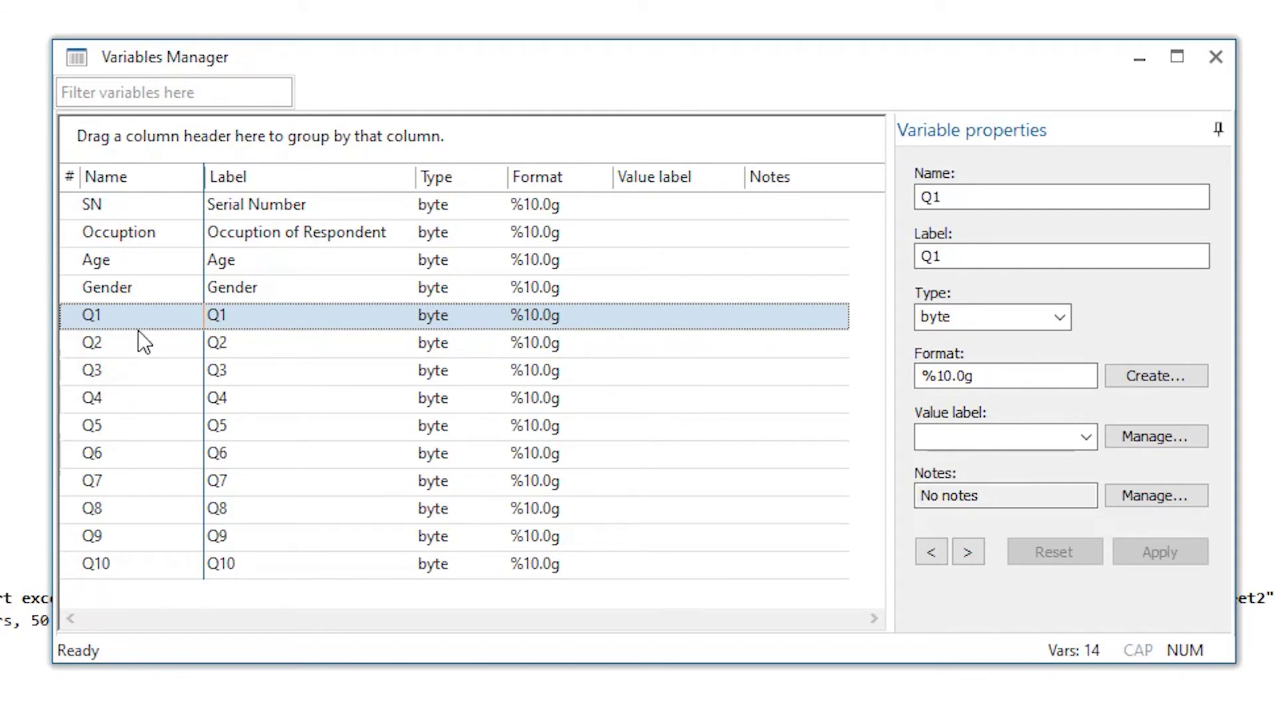
pyautogui.click(1086, 440)
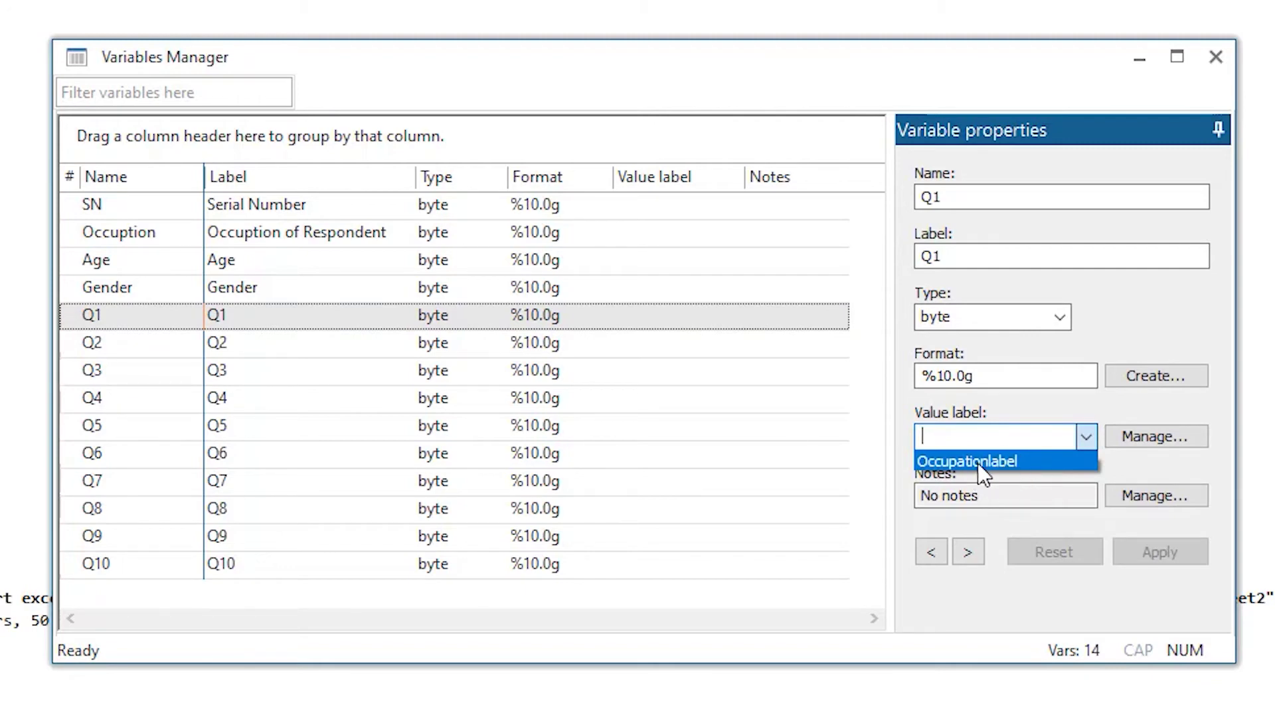
# Assign the Occupationlabel value label to the Occuption variable and apply the change
pyautogui.click(145, 251)
pyautogui.click(144, 234)
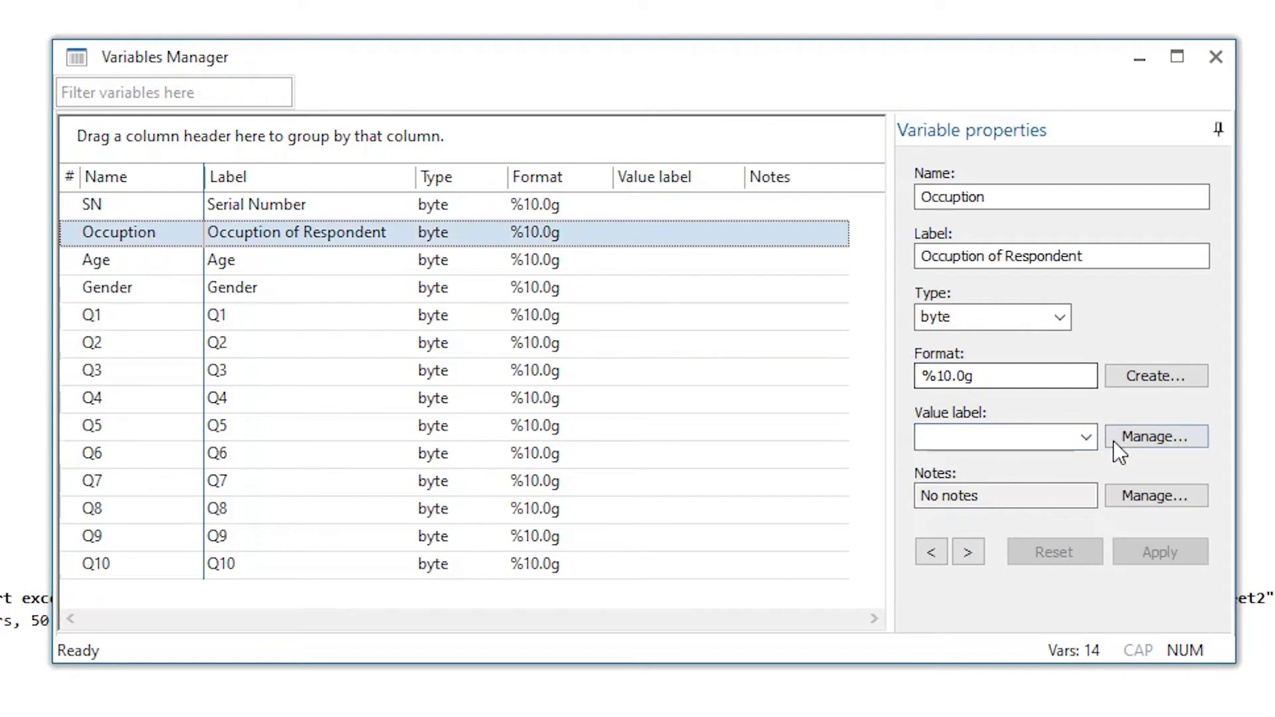
pyautogui.click(1084, 437)
pyautogui.click(969, 462)
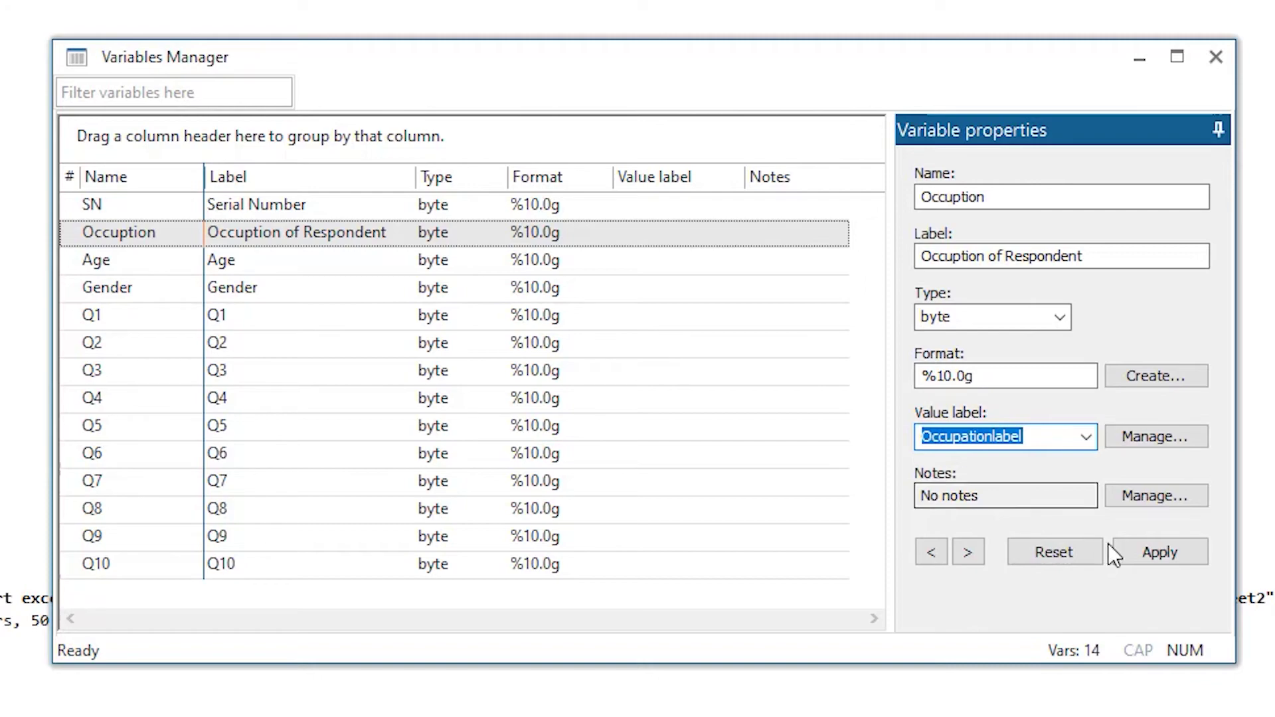
pyautogui.click(1164, 548)
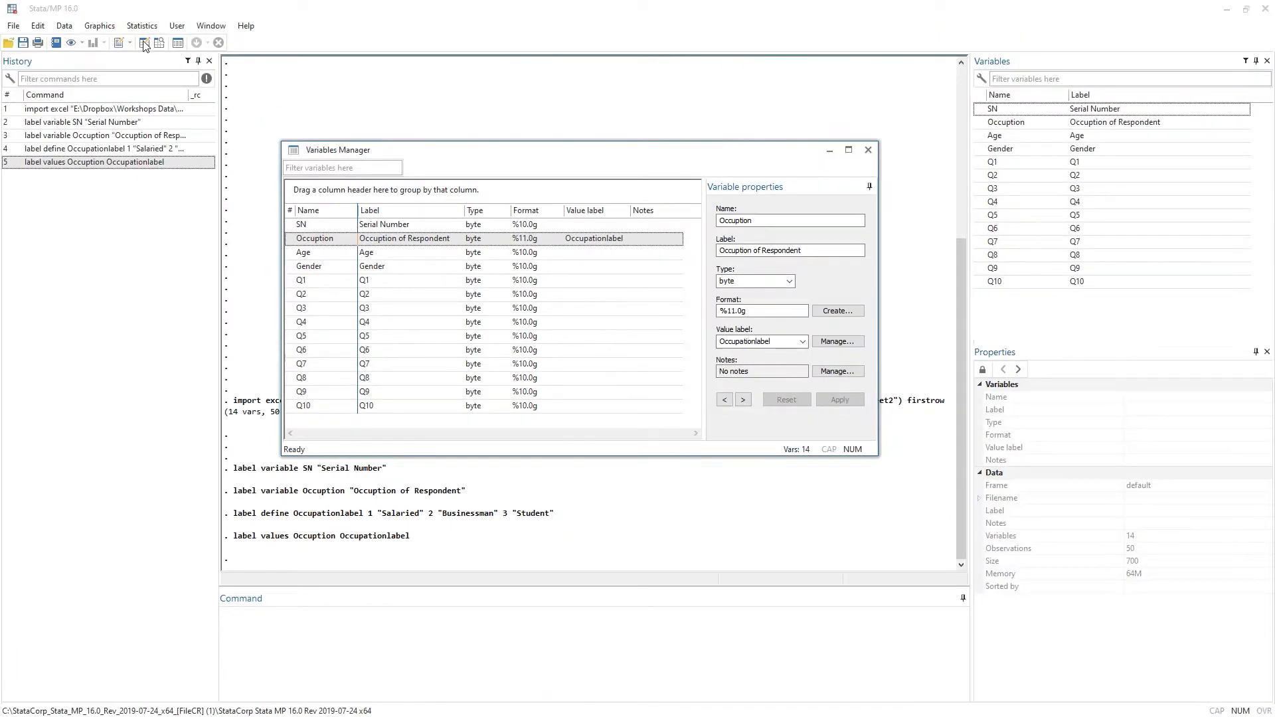
# Close the Variables Manager and examine the labelled Occuption cells and their underlying codes in the Data Editor
pyautogui.click(868, 149)
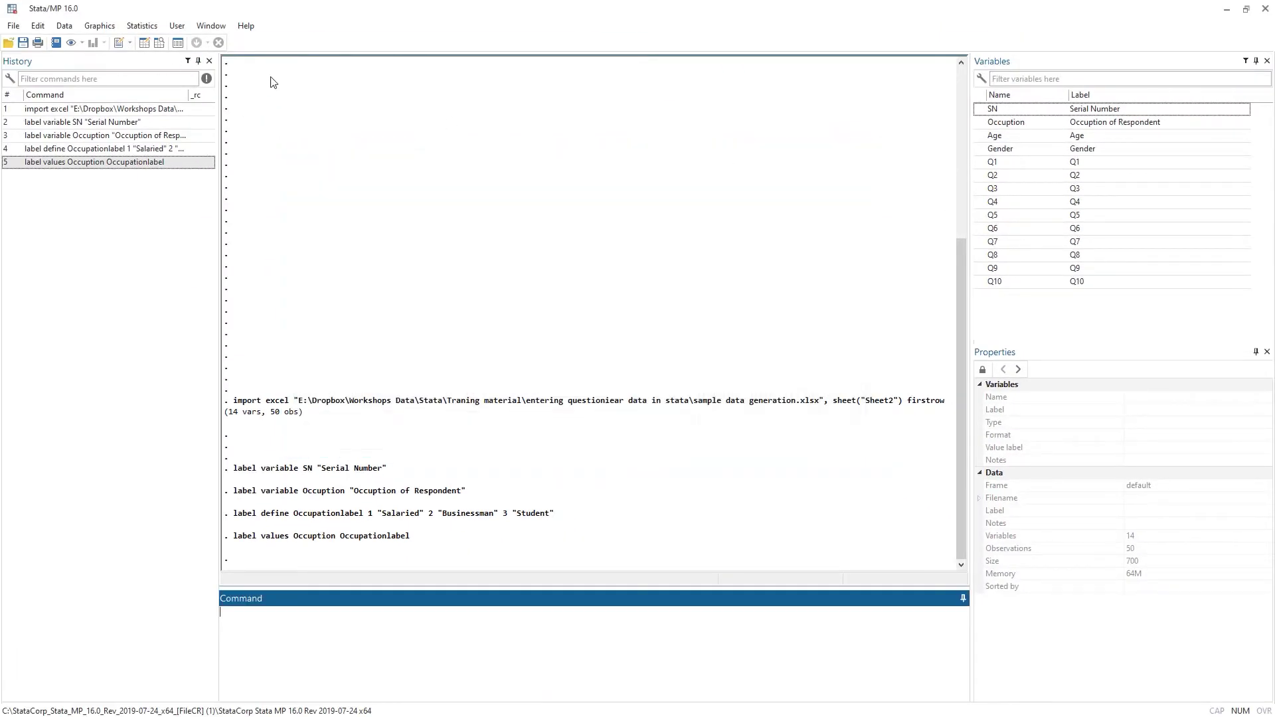
pyautogui.click(144, 43)
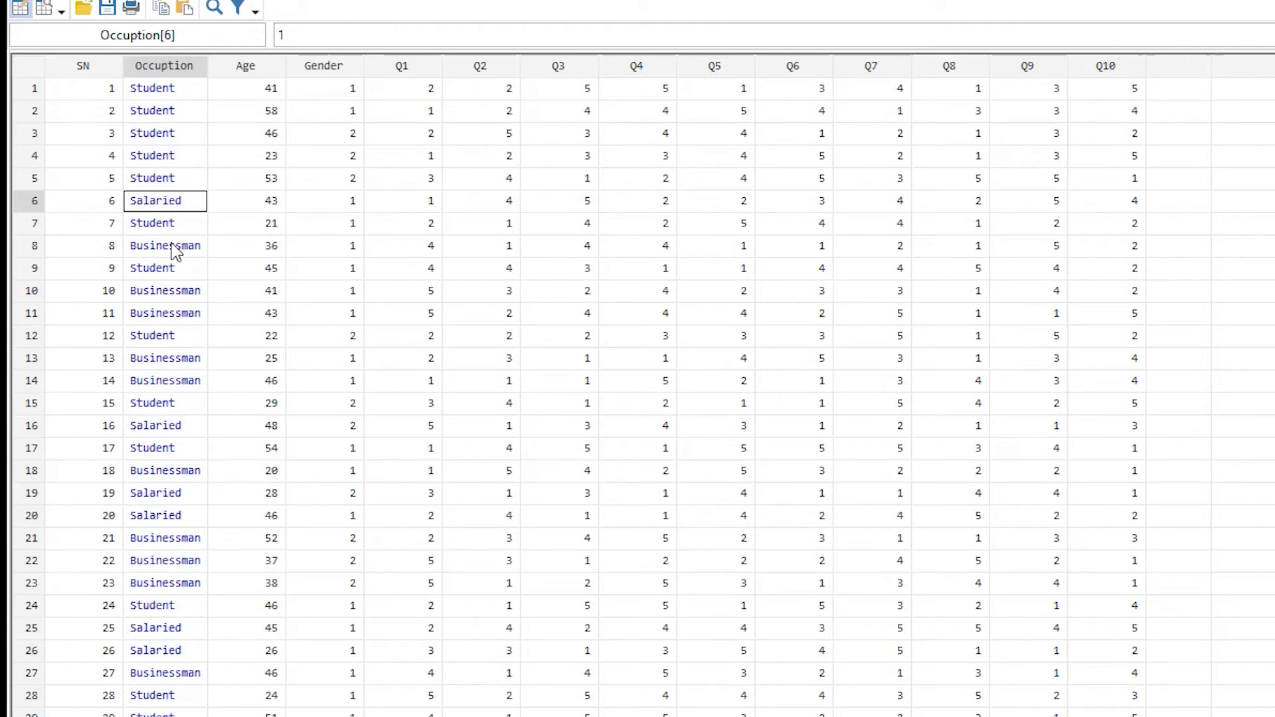
pyautogui.click(266, 205)
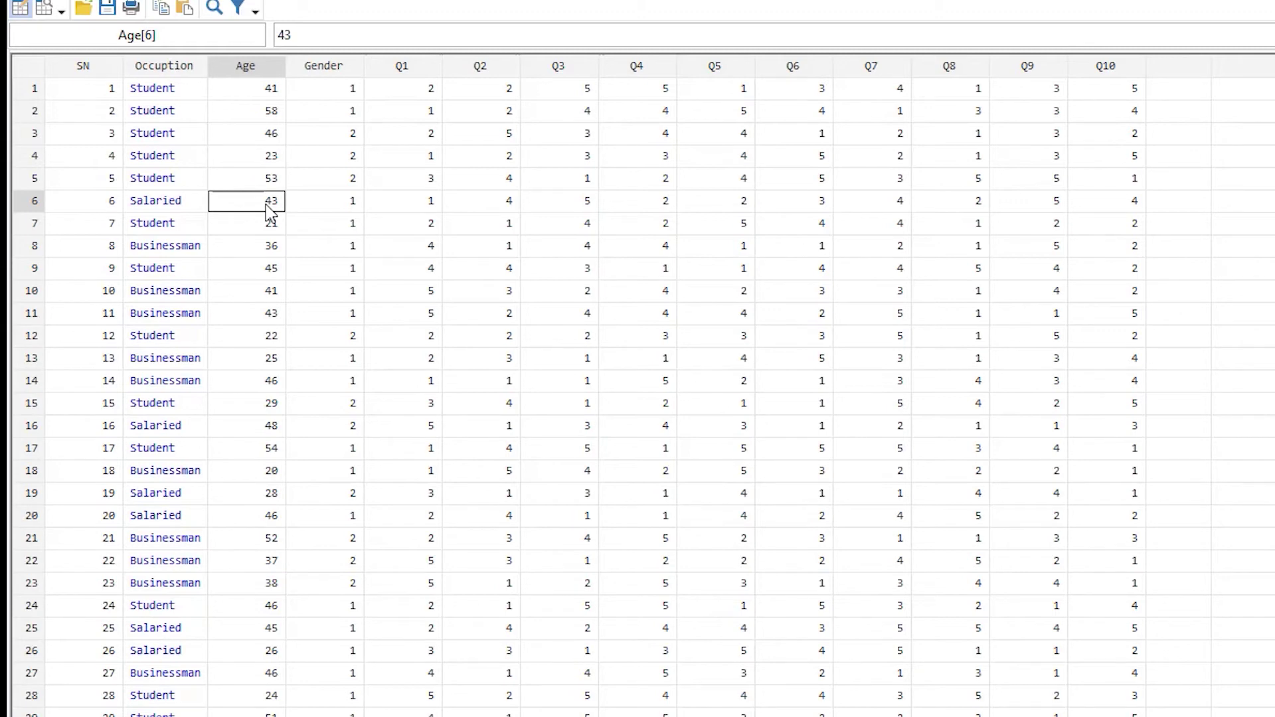
pyautogui.click(151, 161)
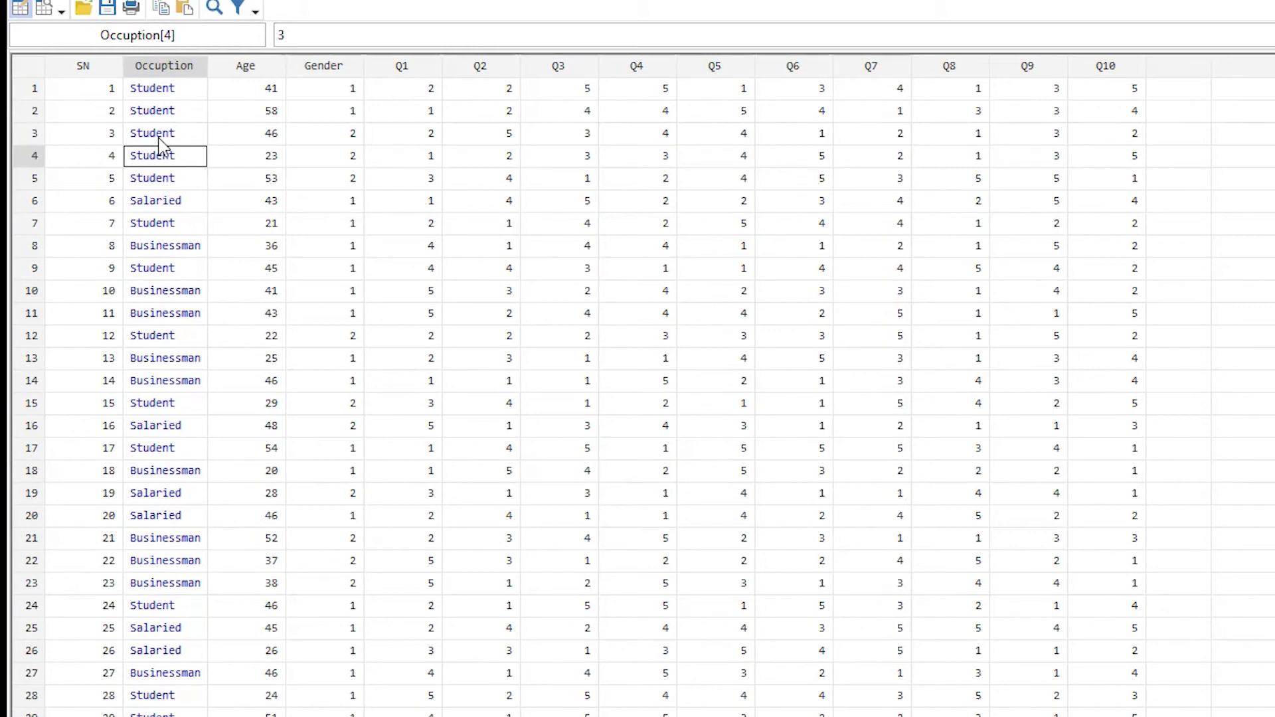
pyautogui.click(180, 199)
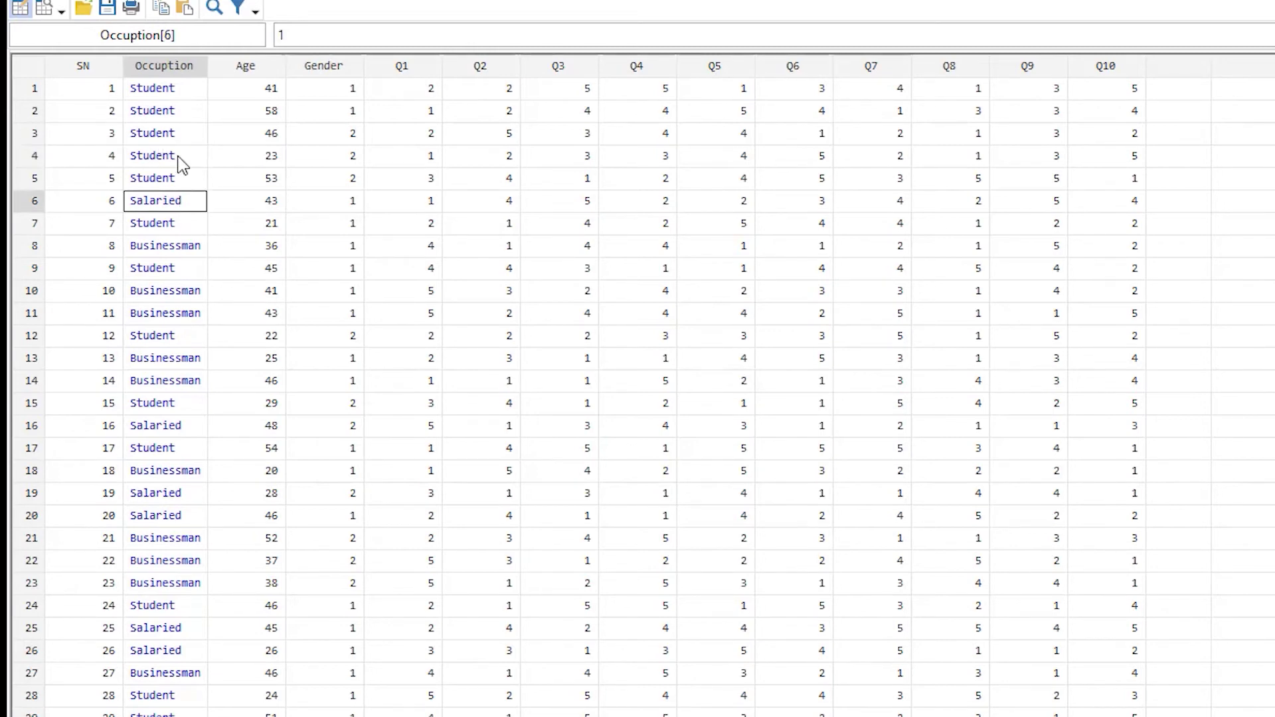
pyautogui.click(170, 292)
pyautogui.click(302, 35)
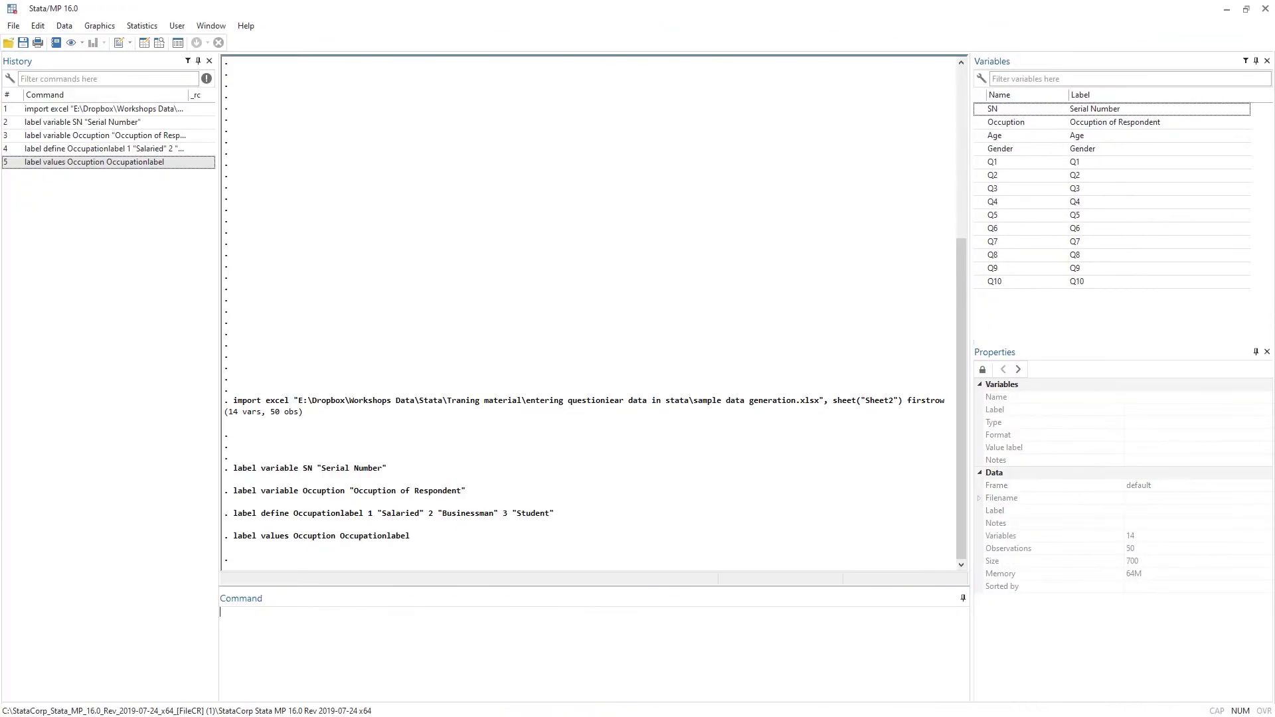
# Reopen the Variables Manager and start a new value label named "genderlabel" for the Gender variable
pyautogui.click(178, 43)
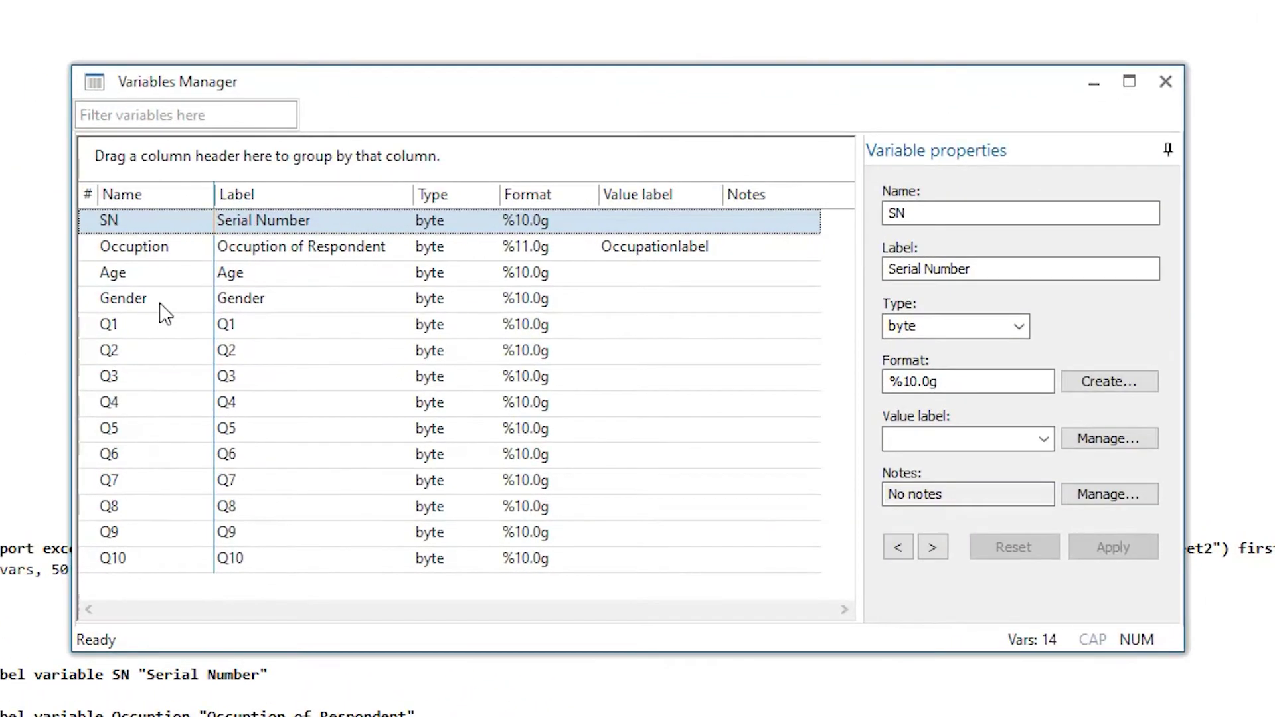
pyautogui.click(143, 304)
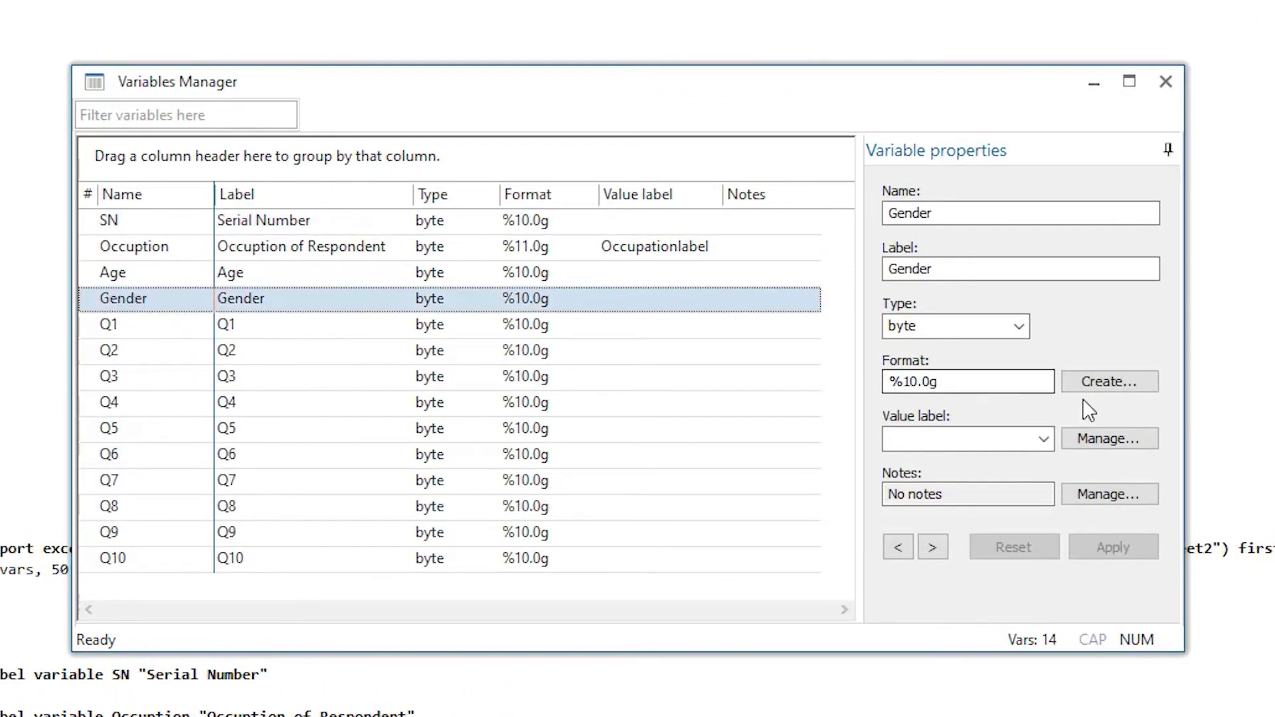
pyautogui.click(1117, 445)
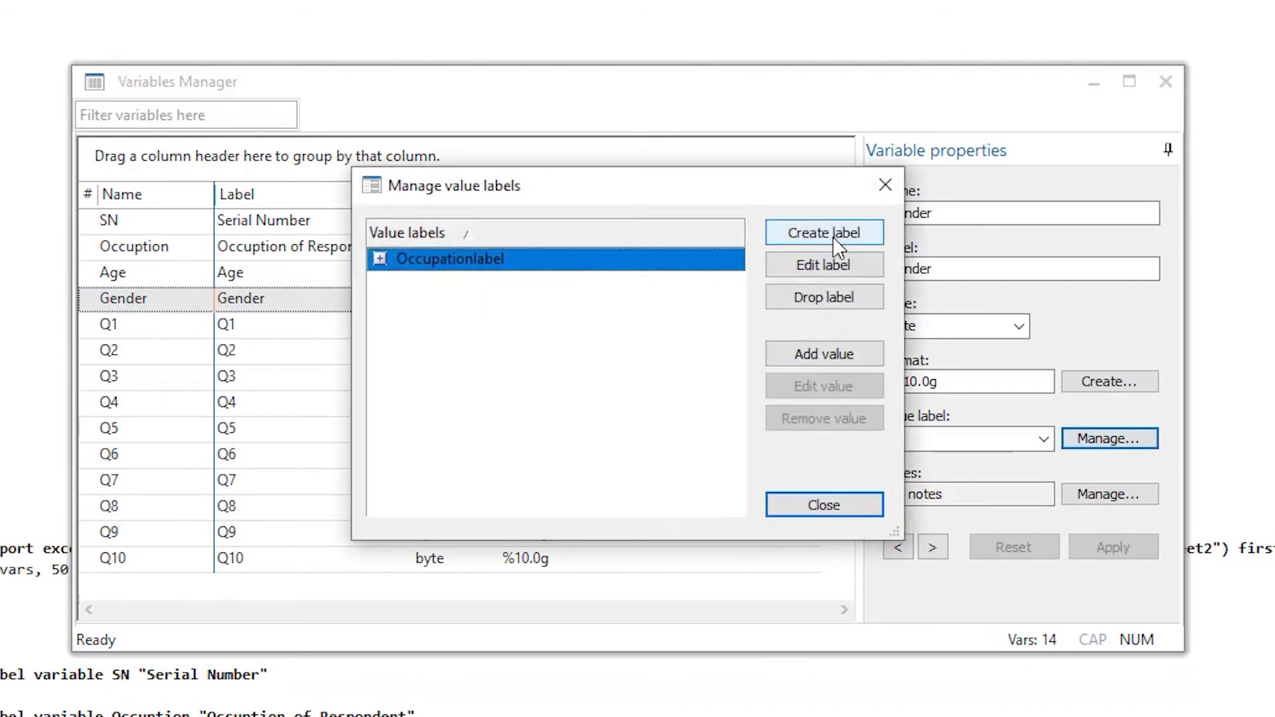
pyautogui.click(830, 234)
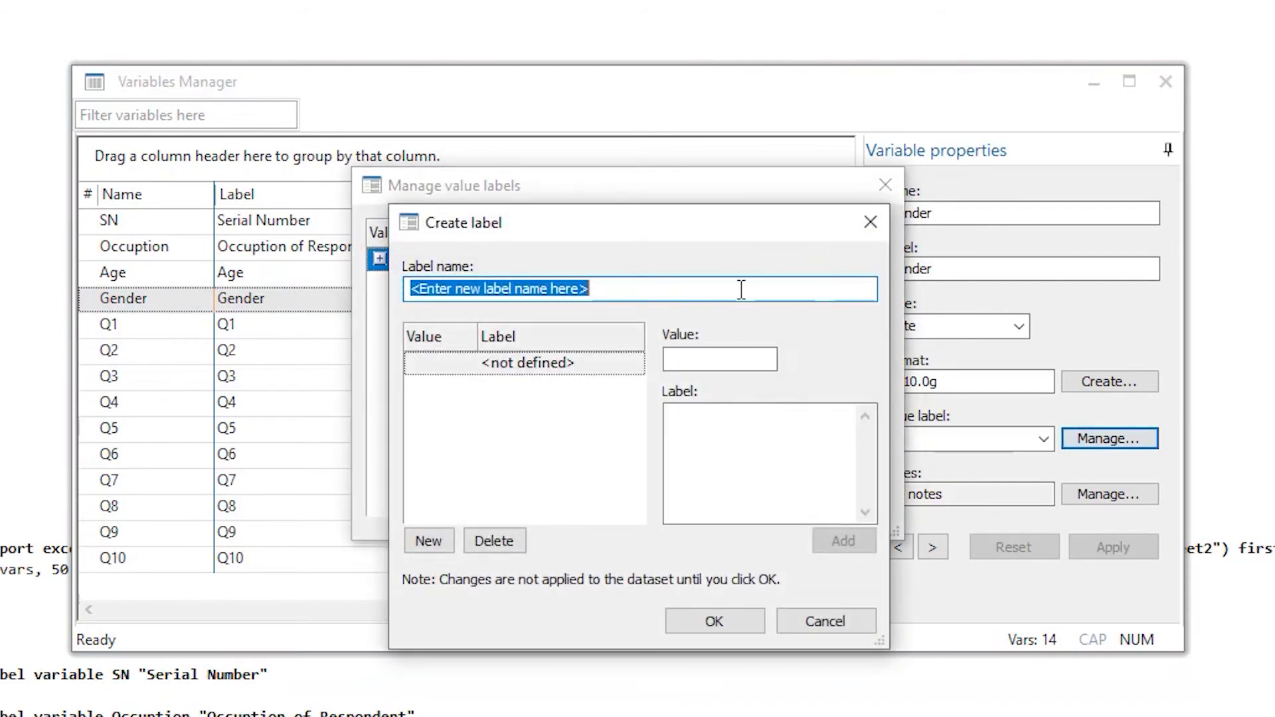
pyautogui.write('gen')
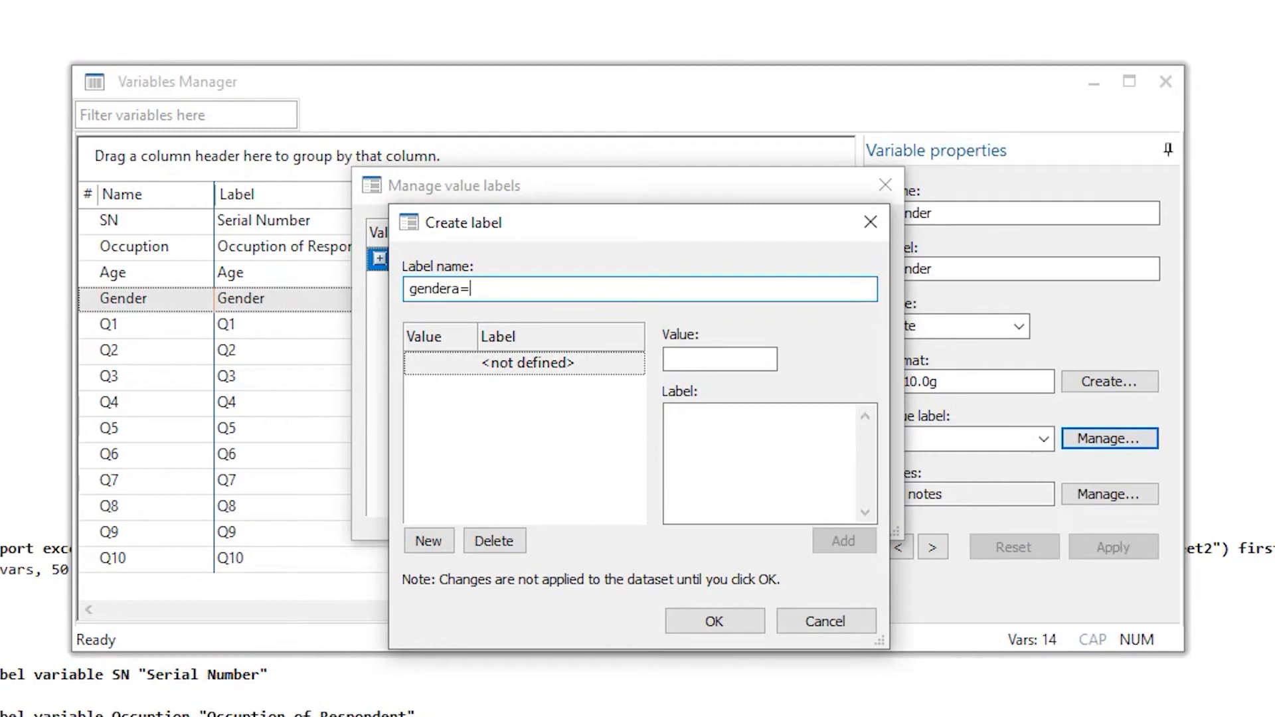
pyautogui.write('derlabel')
# Add value 1 with the text "Male" to the genderlabel value label
pyautogui.click(677, 362)
pyautogui.write('1')
pyautogui.click(733, 441)
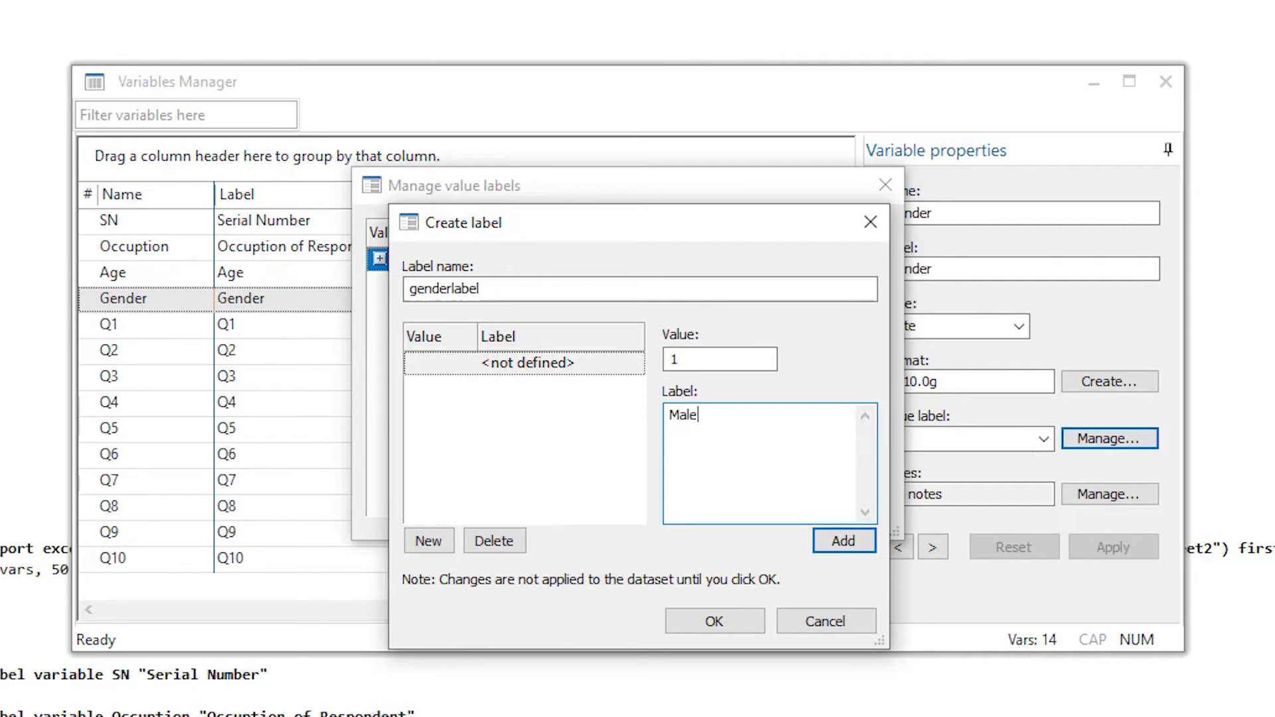
pyautogui.click(846, 545)
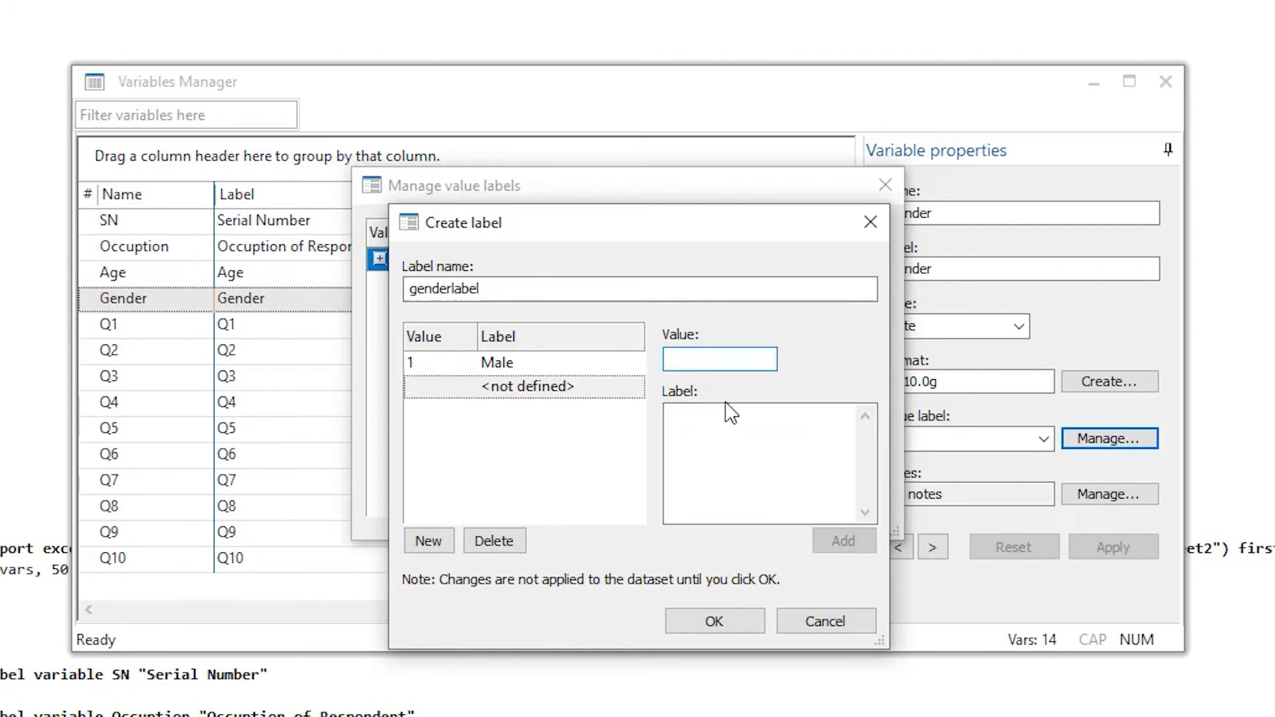
# Check the gender codes in the questionnaire, add value 2 with the text "Female" to genderlabel, and save the label
pyautogui.write('2')
pyautogui.click(734, 443)
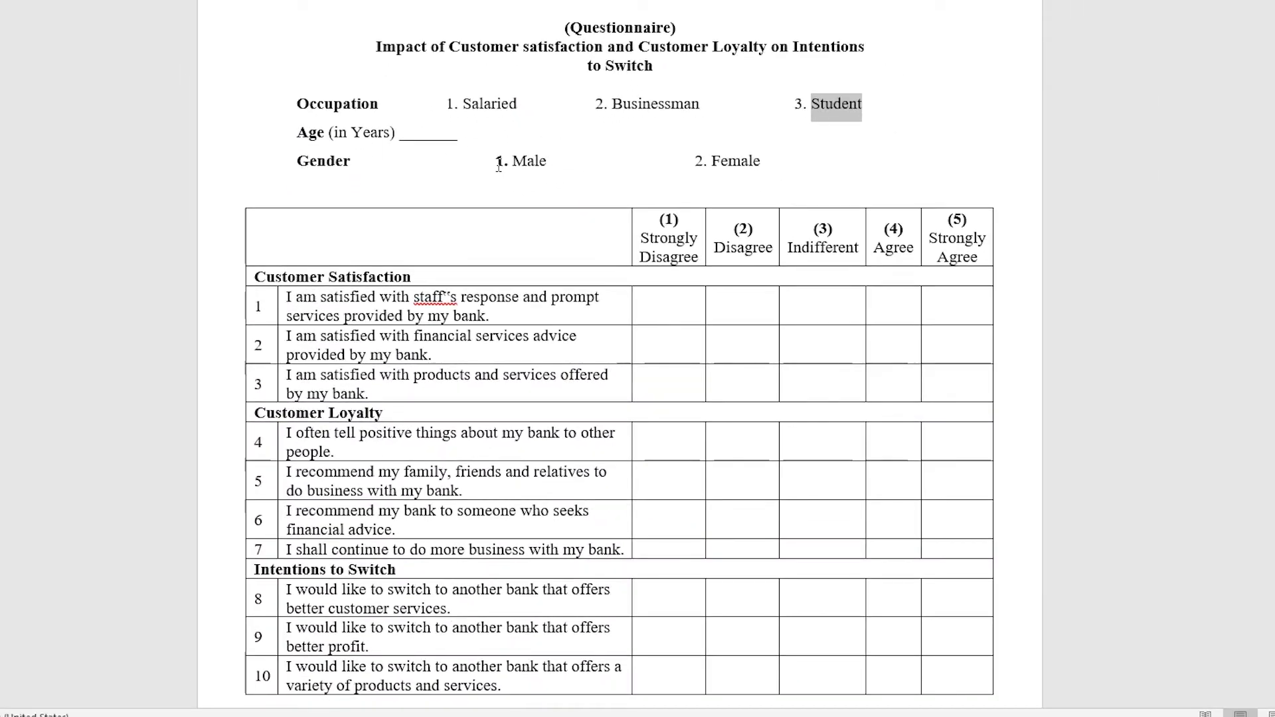
pyautogui.moveTo(493, 162); pyautogui.dragTo(547, 161)
pyautogui.press('Right')
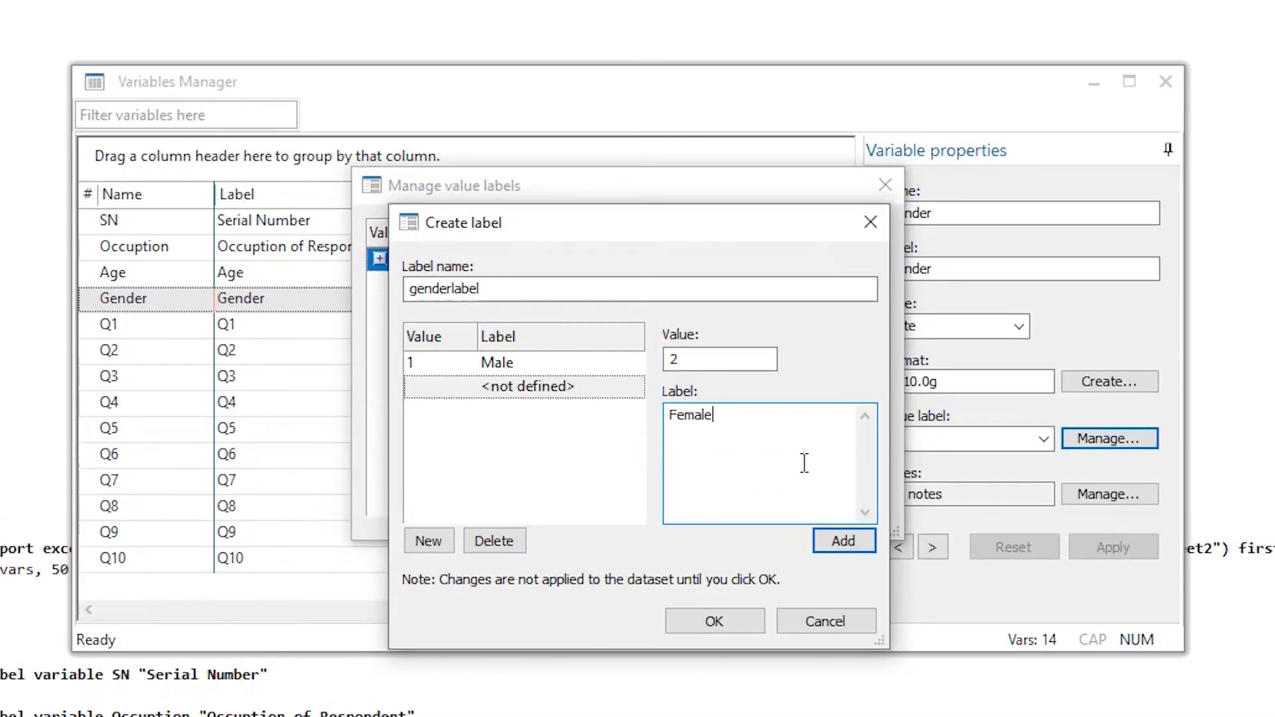
pyautogui.click(838, 548)
pyautogui.click(713, 622)
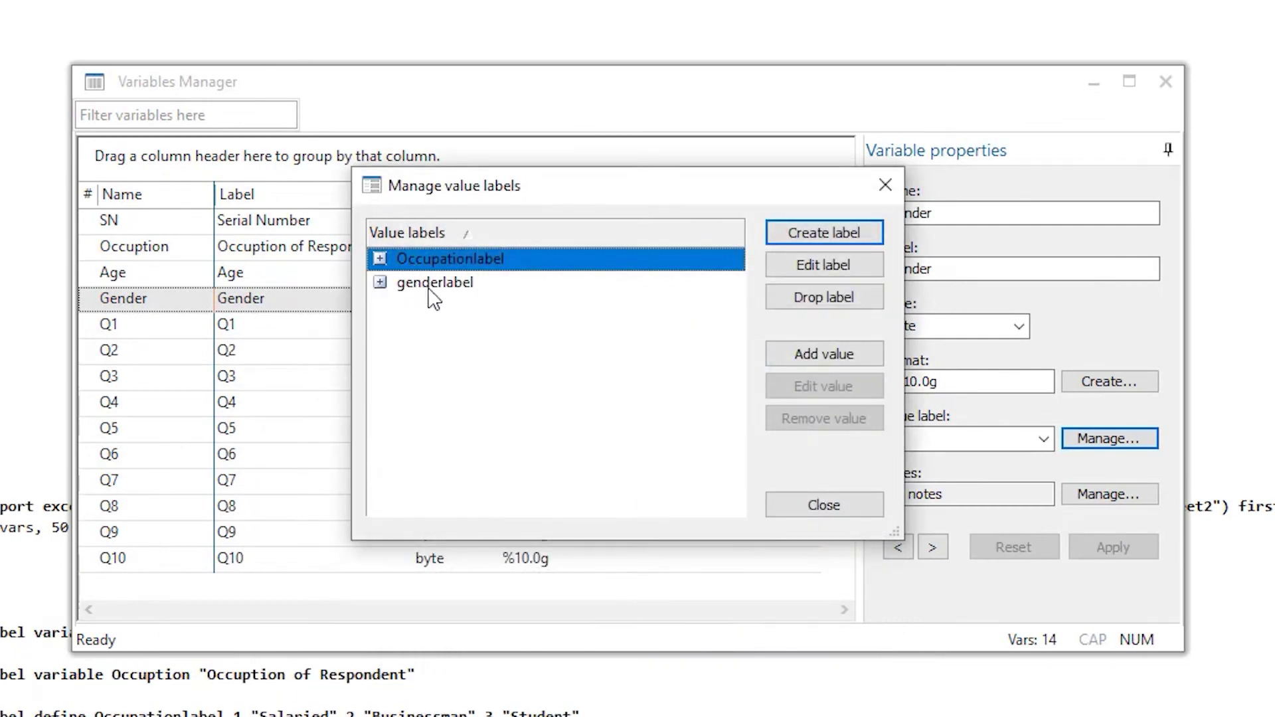
# Close the list of value labels, assign genderlabel to the Gender variable, and apply the change
pyautogui.click(824, 506)
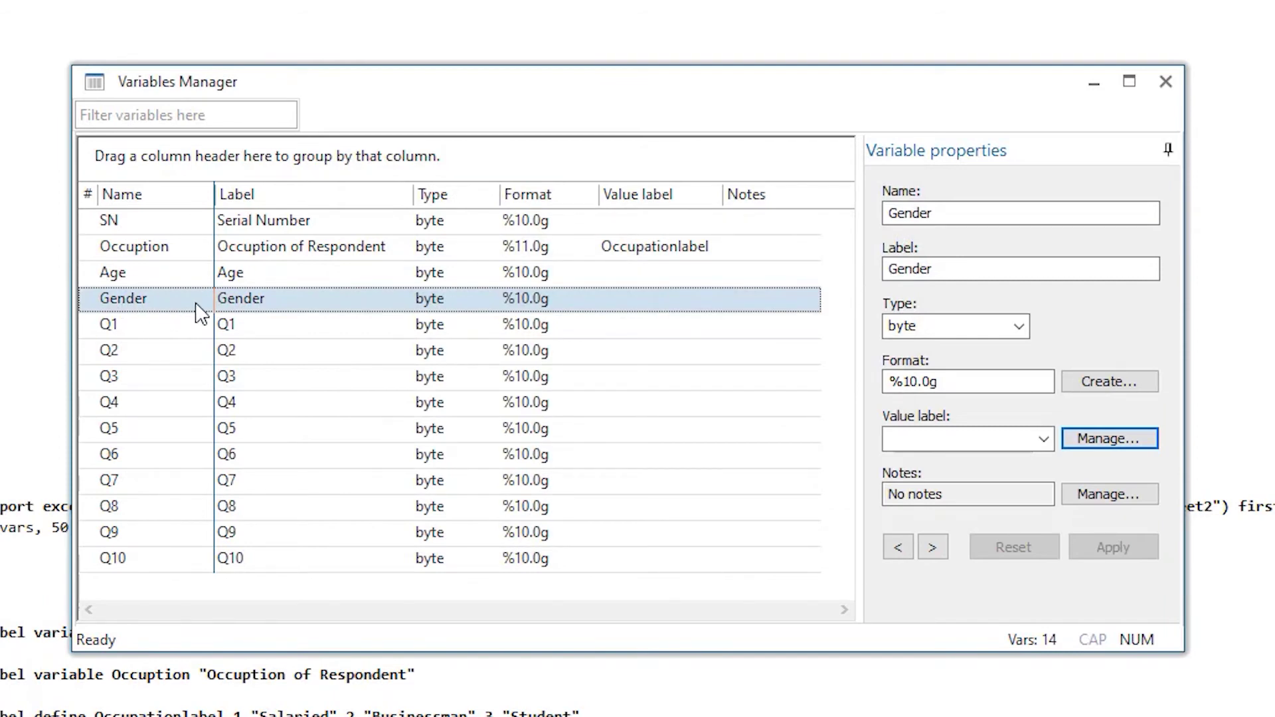
pyautogui.click(1051, 439)
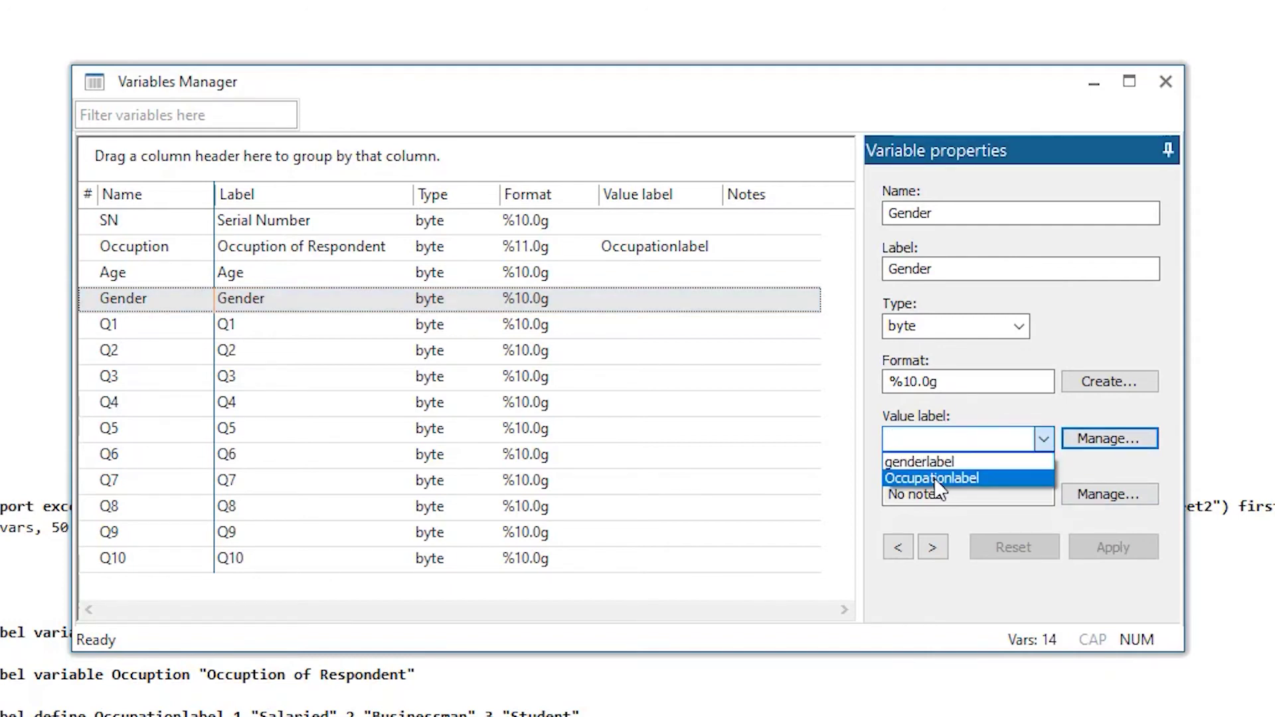
pyautogui.click(904, 461)
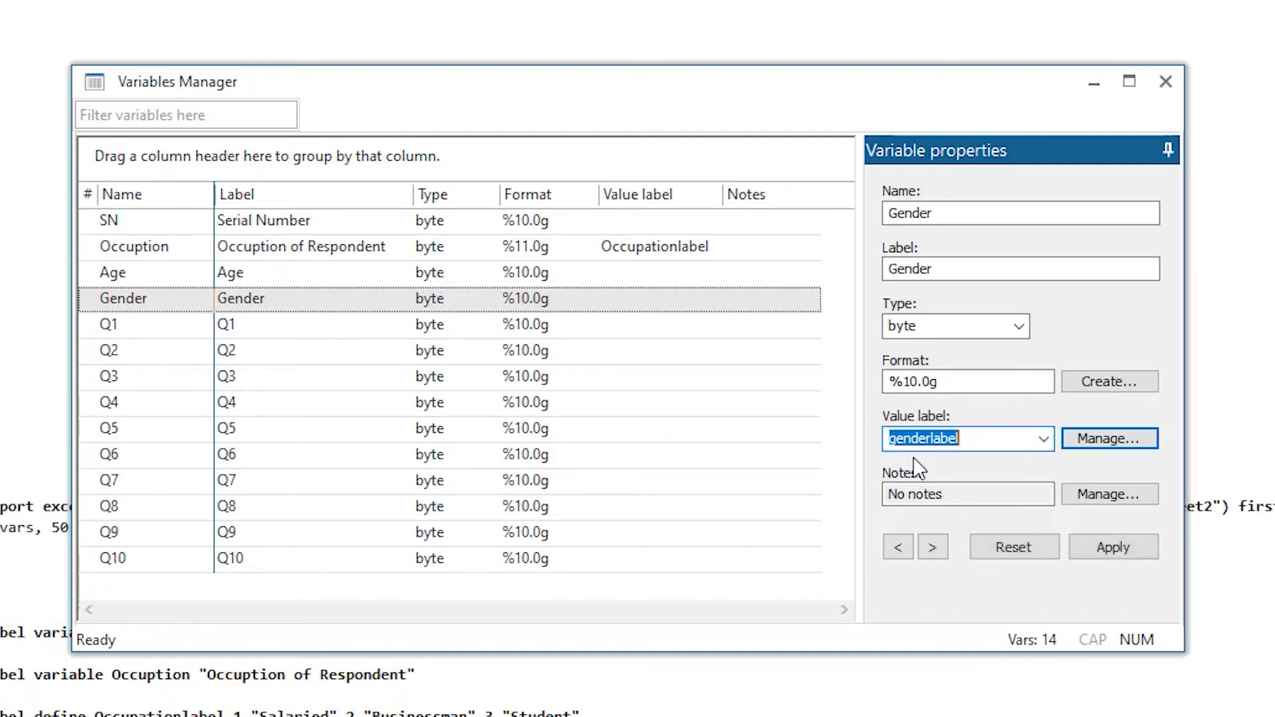
pyautogui.click(1101, 548)
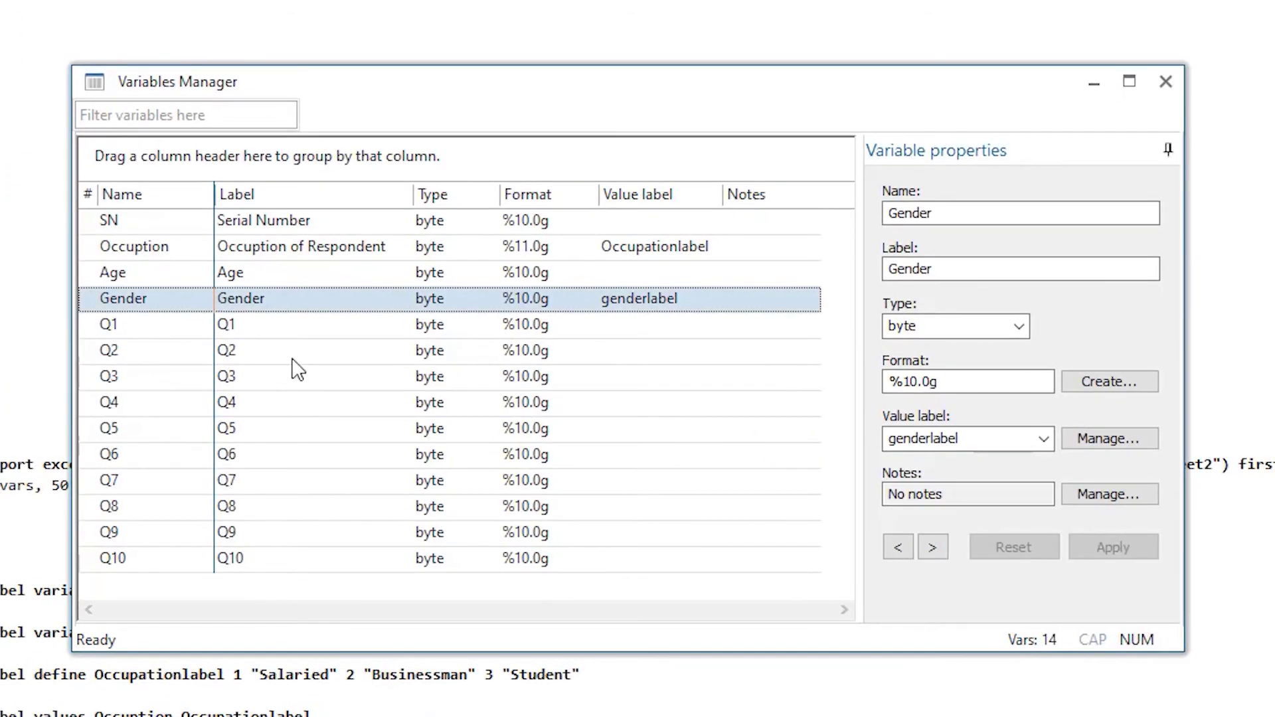
# Start a new value label named "likert" for the Q1 variable
pyautogui.click(122, 317)
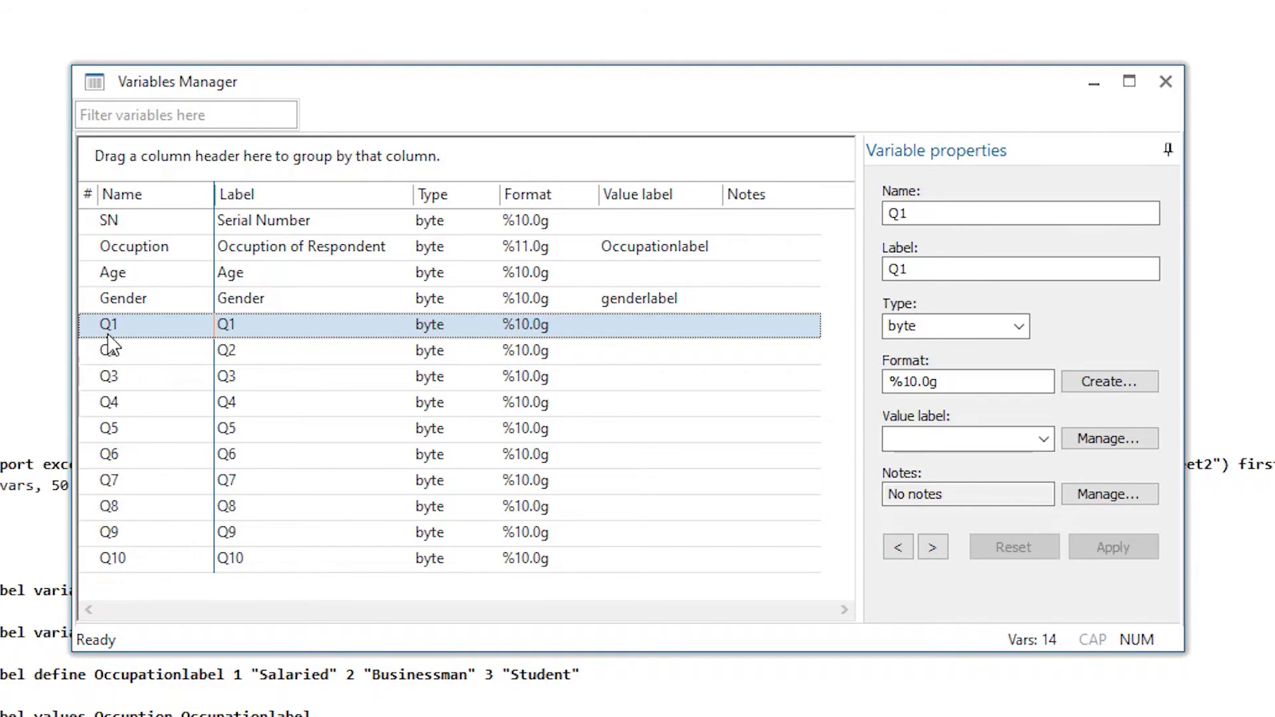
pyautogui.click(1108, 439)
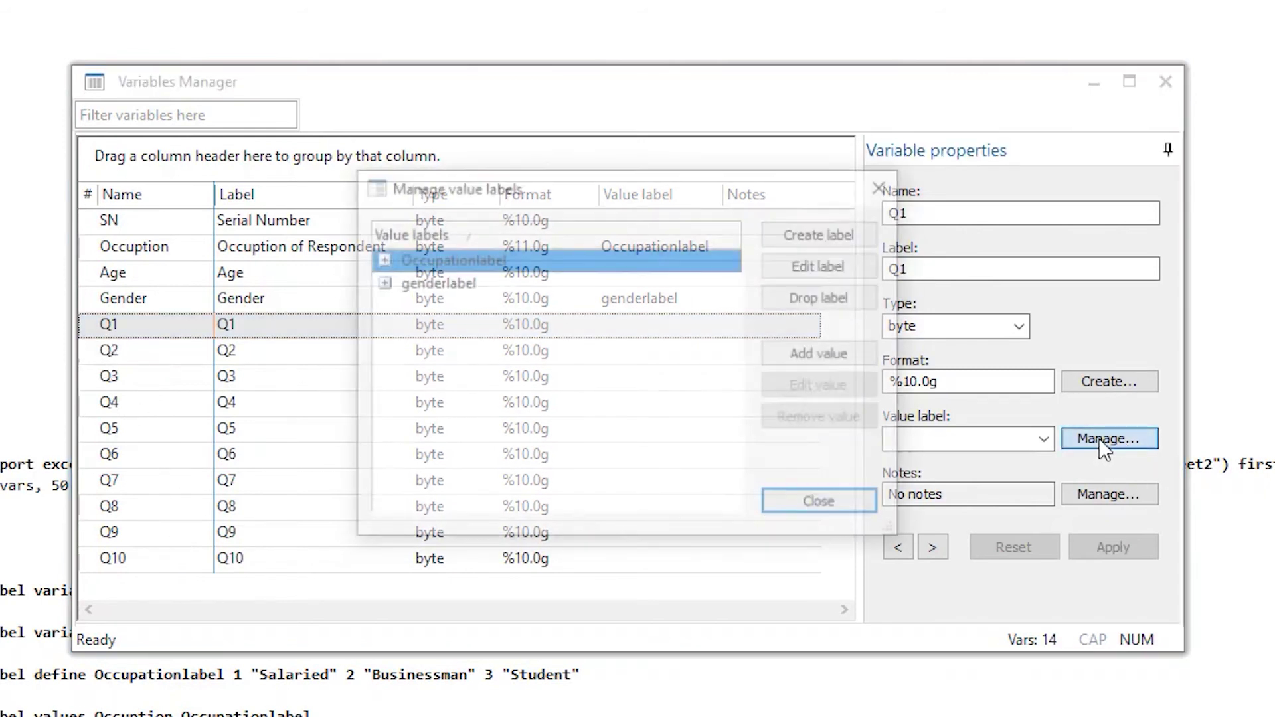
pyautogui.click(823, 231)
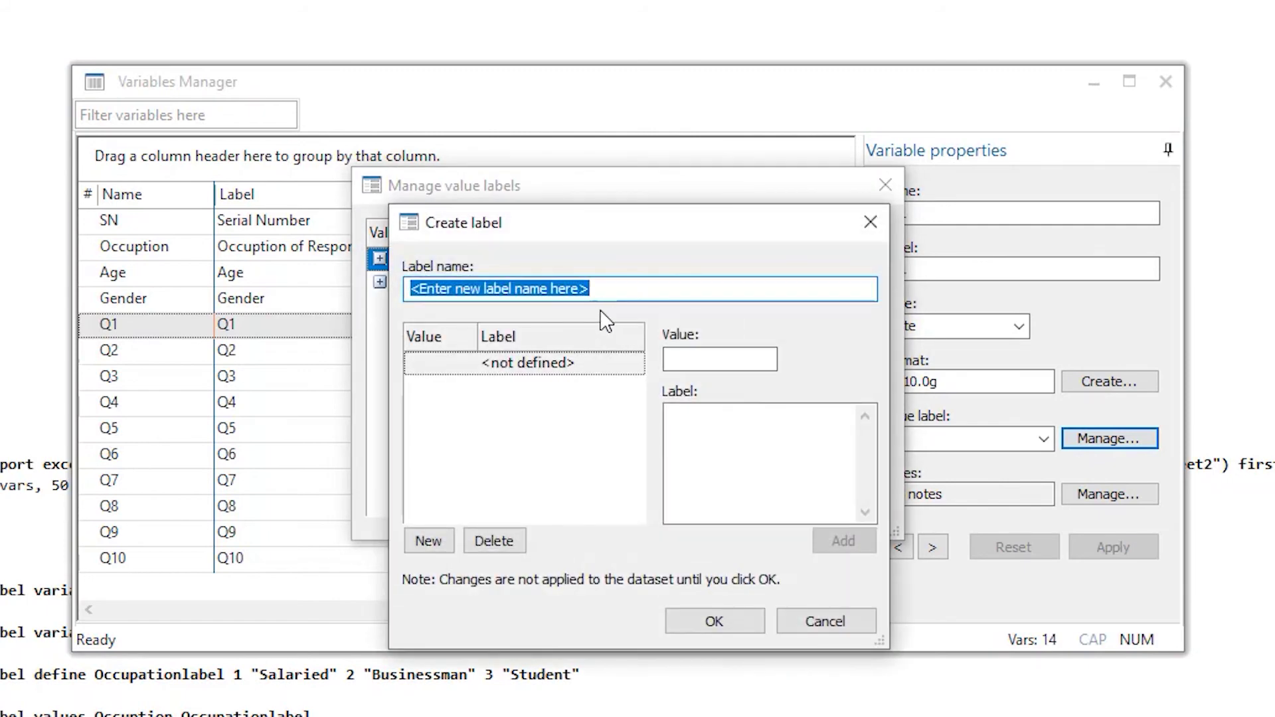
pyautogui.write('likert')
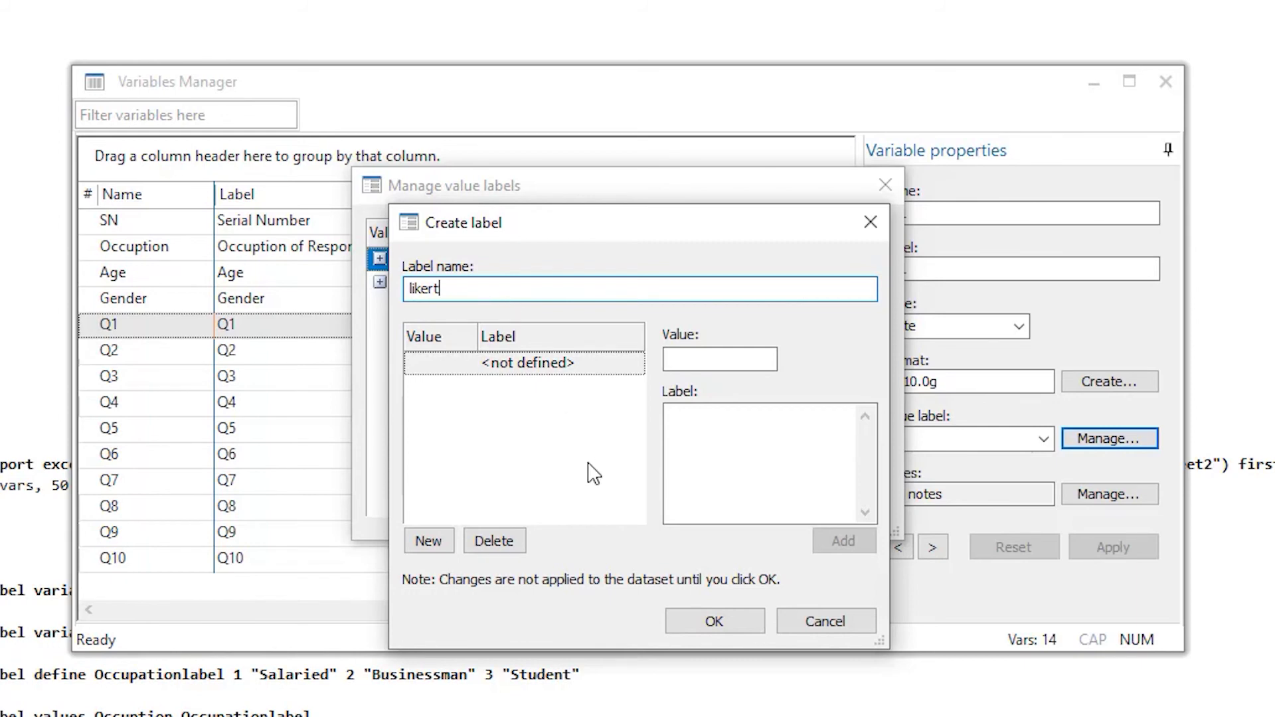
# Add value 1 to the likert value label with the text "Strongly Disagree" copied from the questionnaire
pyautogui.click(758, 362)
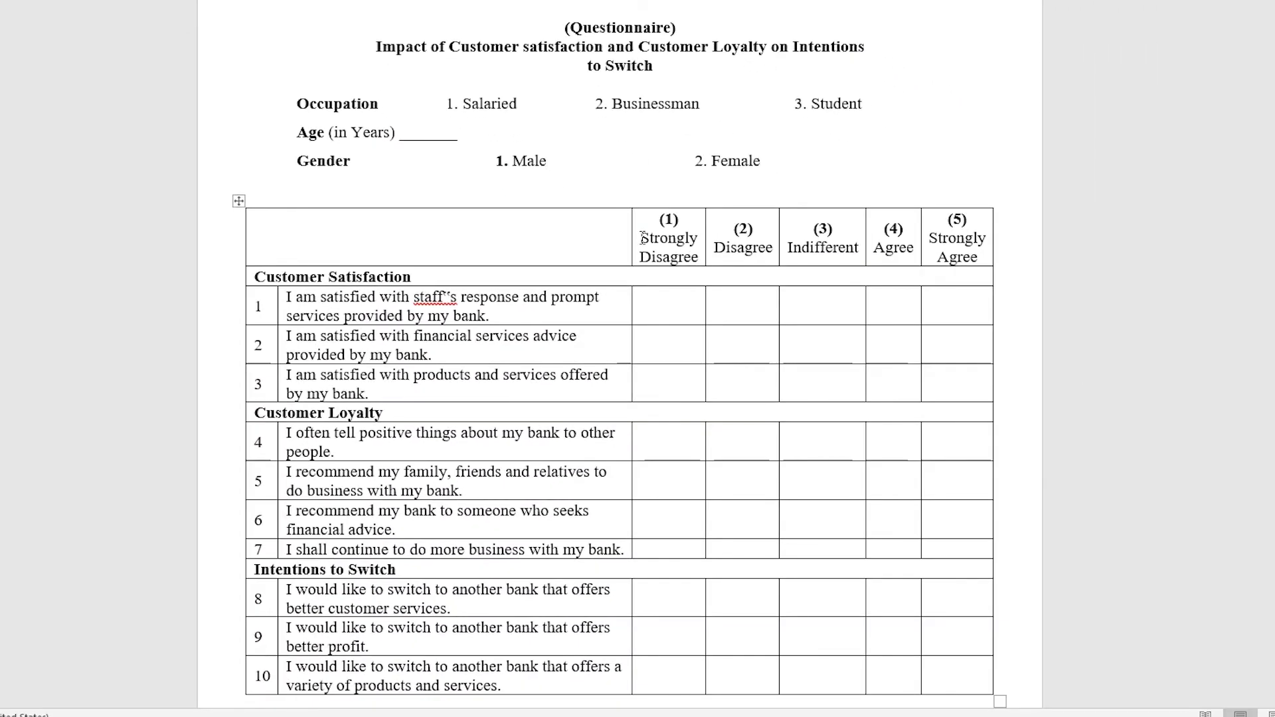
pyautogui.moveTo(643, 237); pyautogui.dragTo(693, 259)
pyautogui.hotkey('ctrl', 'c')
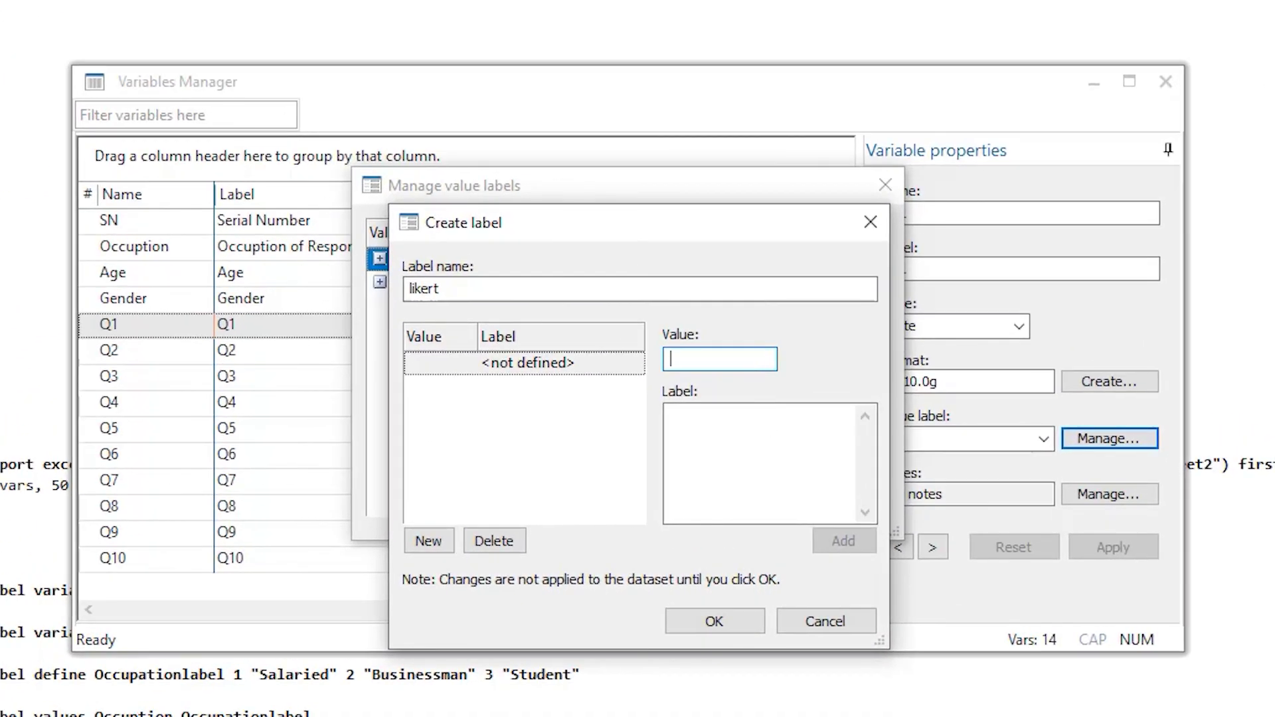
pyautogui.write('1')
pyautogui.click(745, 441)
pyautogui.hotkey('ctrl', 'v')
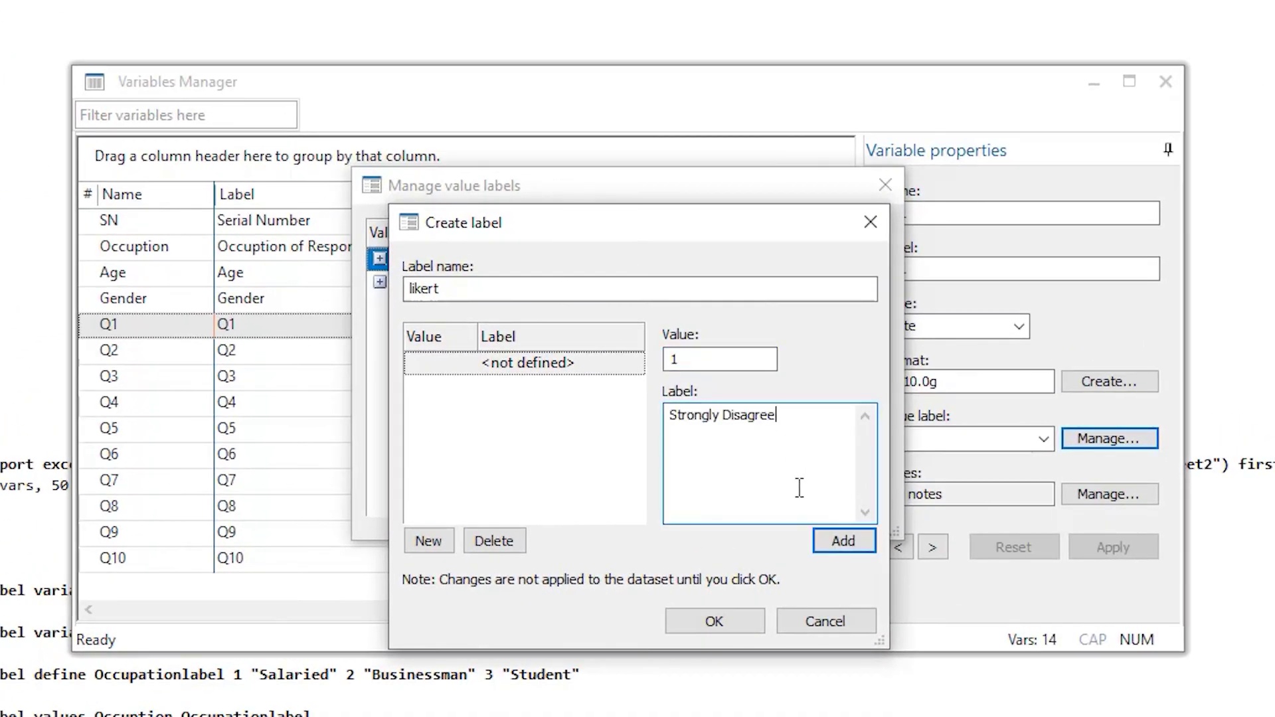
pyautogui.click(845, 542)
# Add value 2 to the likert value label with the text "Disagree" copied from the questionnaire
pyautogui.write('2')
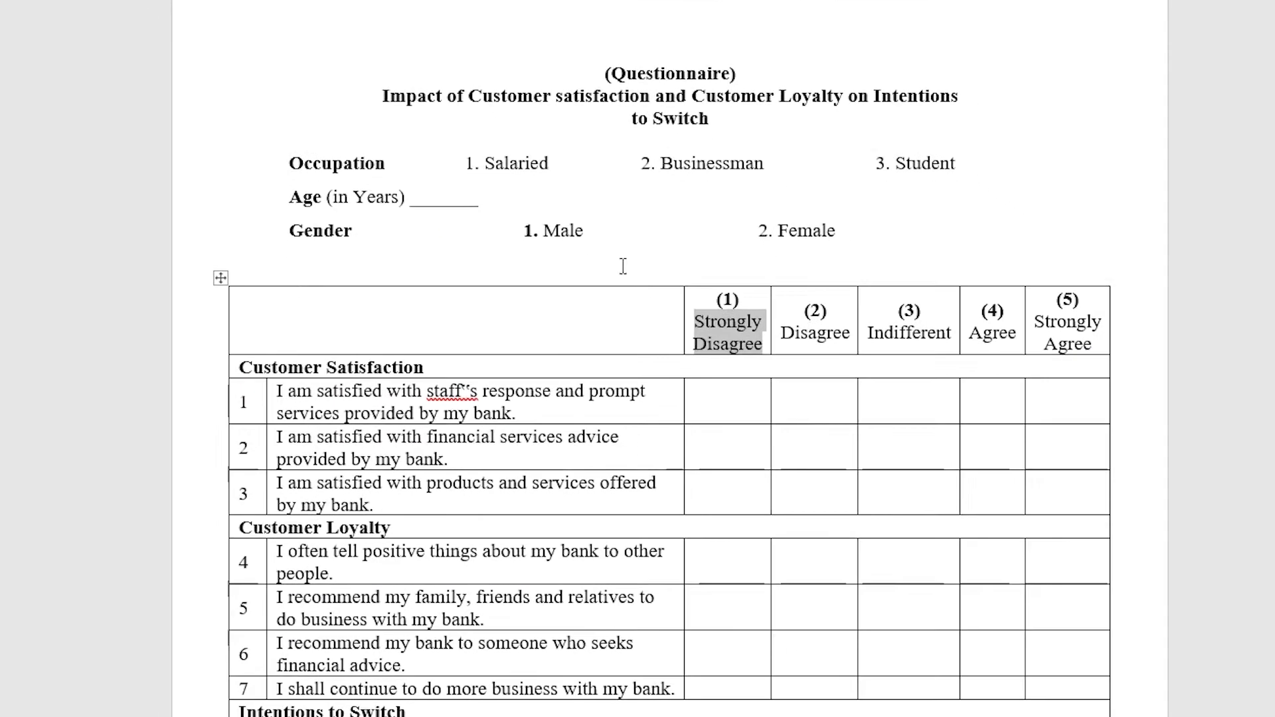
pyautogui.doubleClick(745, 248)
pyautogui.hotkey('ctrl', 'c')
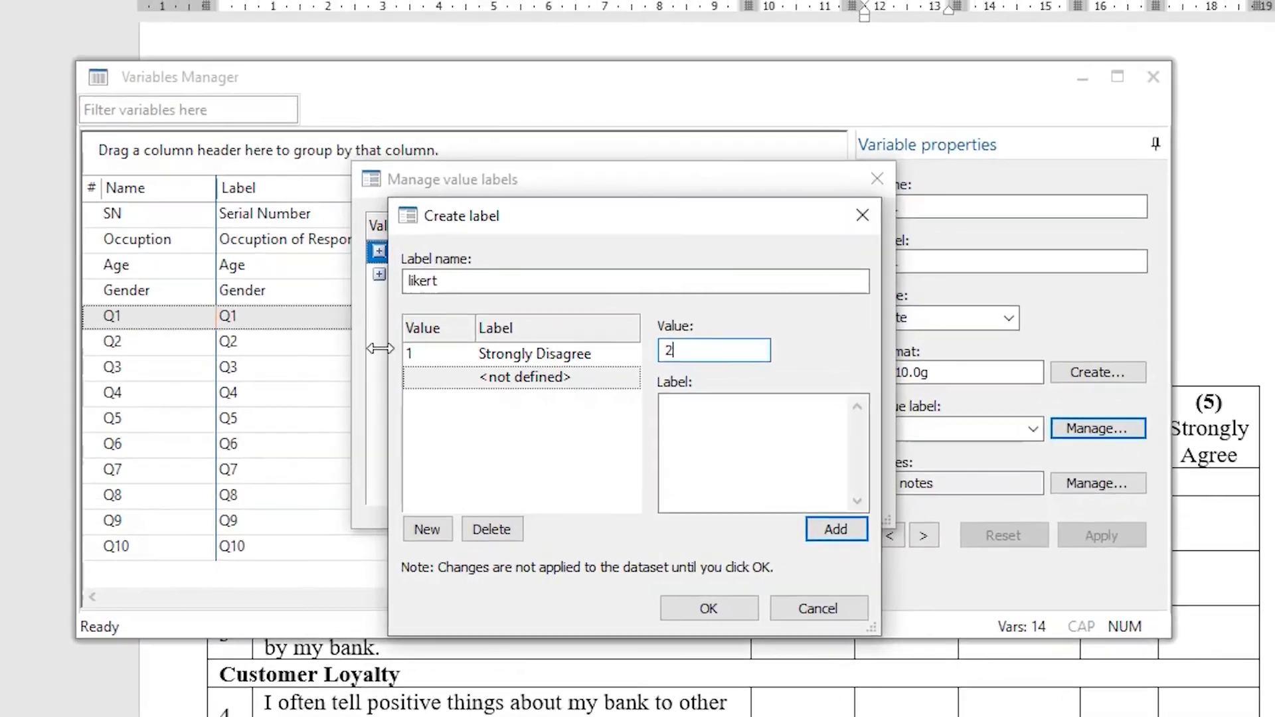
pyautogui.click(825, 450)
pyautogui.hotkey('ctrl', 'v')
pyautogui.click(843, 541)
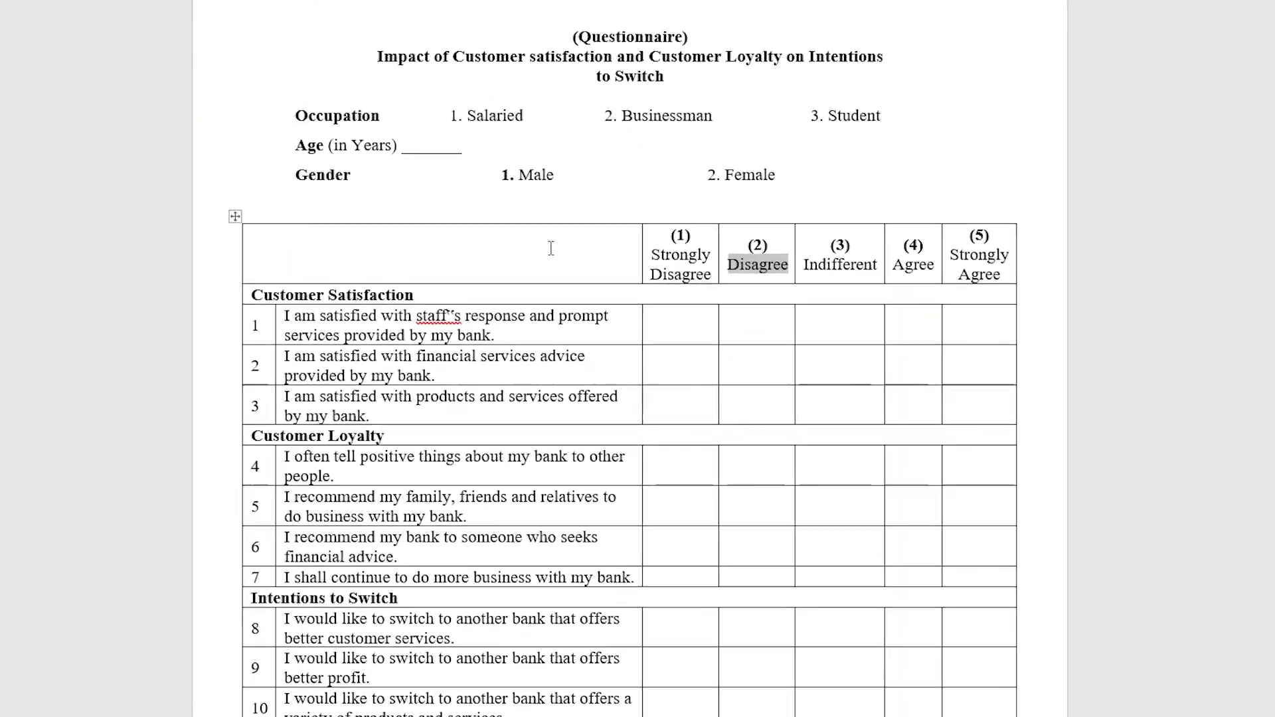
# Add value 3 to the likert value label with the text "Indifferent" copied from the questionnaire
pyautogui.doubleClick(832, 253)
pyautogui.hotkey('ctrl', 'c')
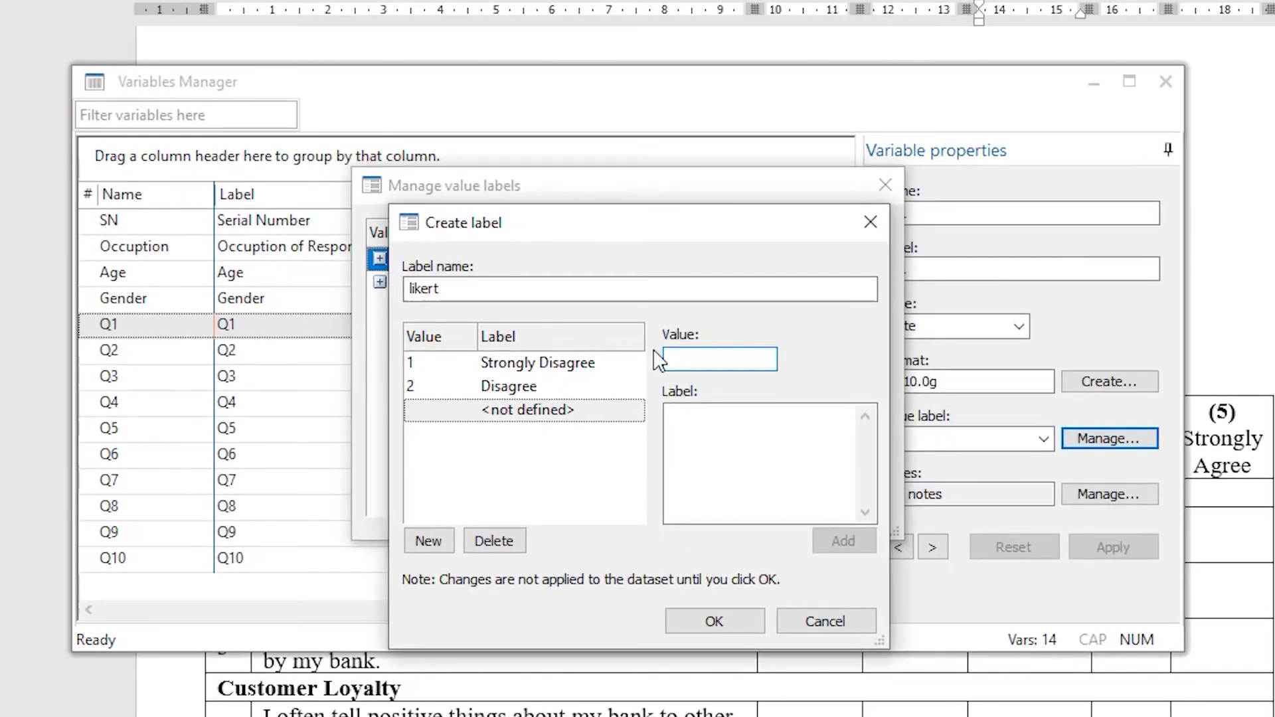
pyautogui.write('3')
pyautogui.click(739, 437)
pyautogui.hotkey('ctrl', 'v')
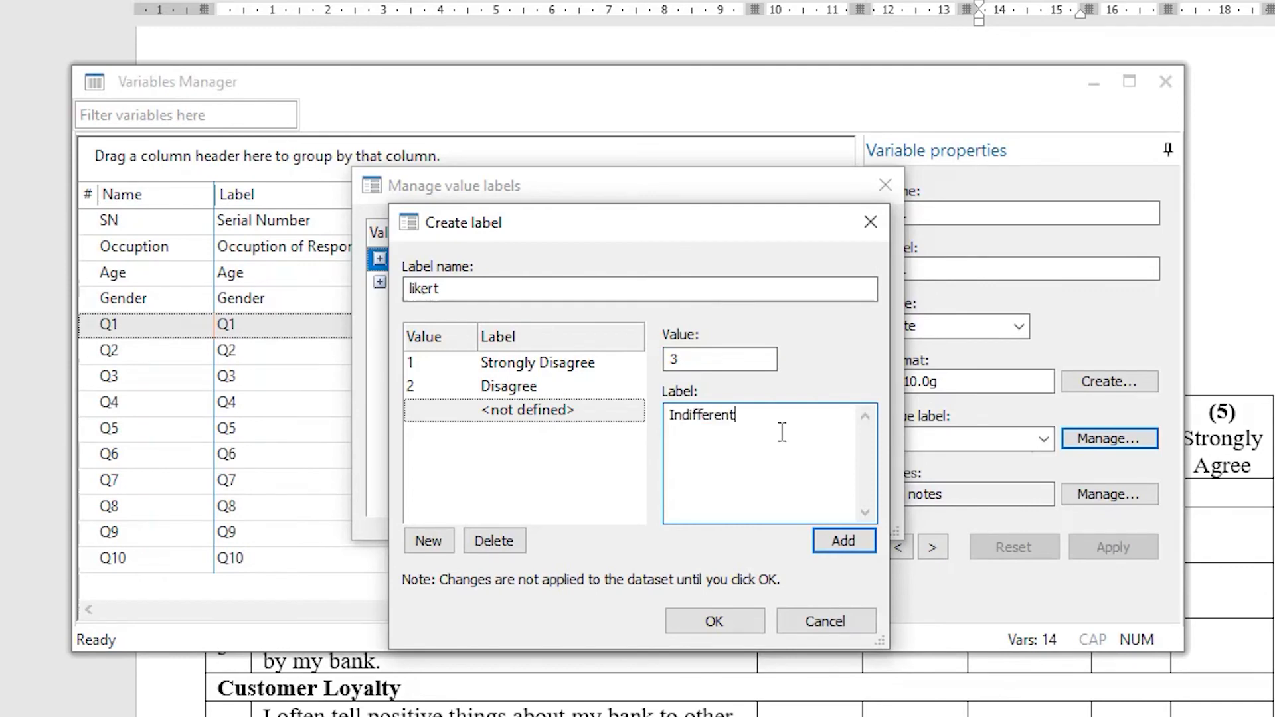
pyautogui.click(856, 541)
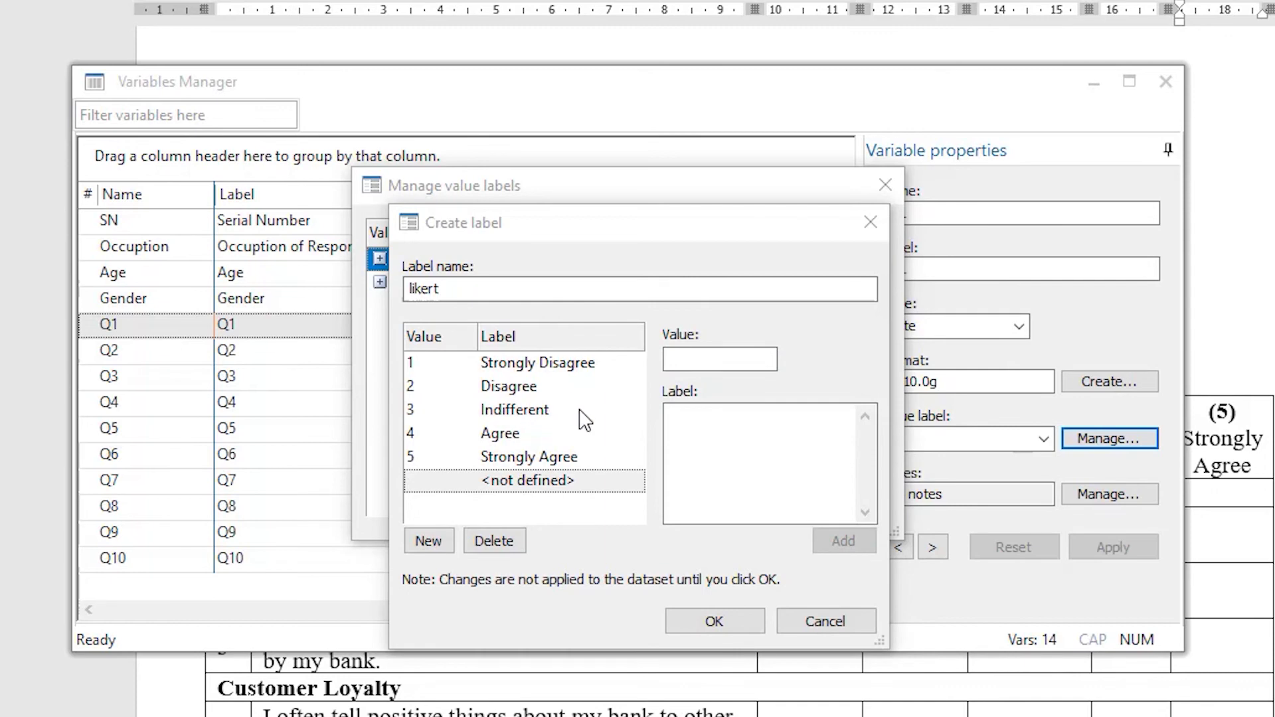
# Save the likert value label and close the list of value labels
pyautogui.click(731, 620)
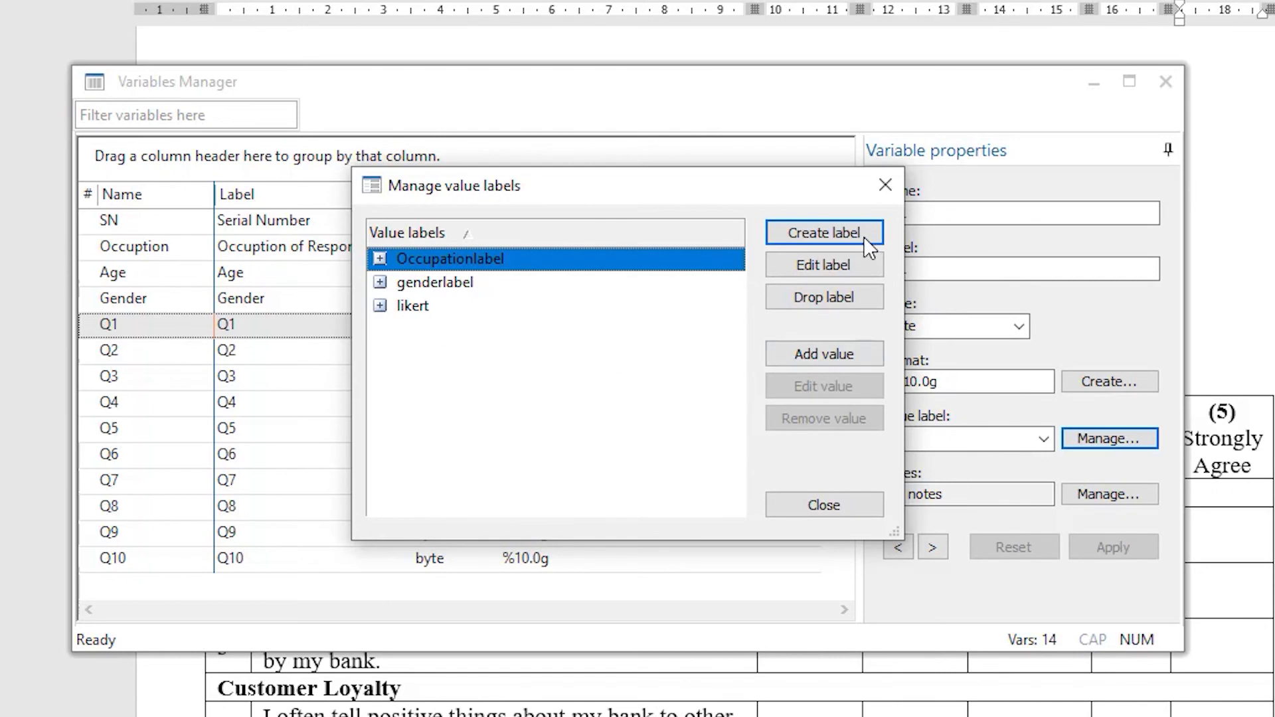
pyautogui.click(823, 505)
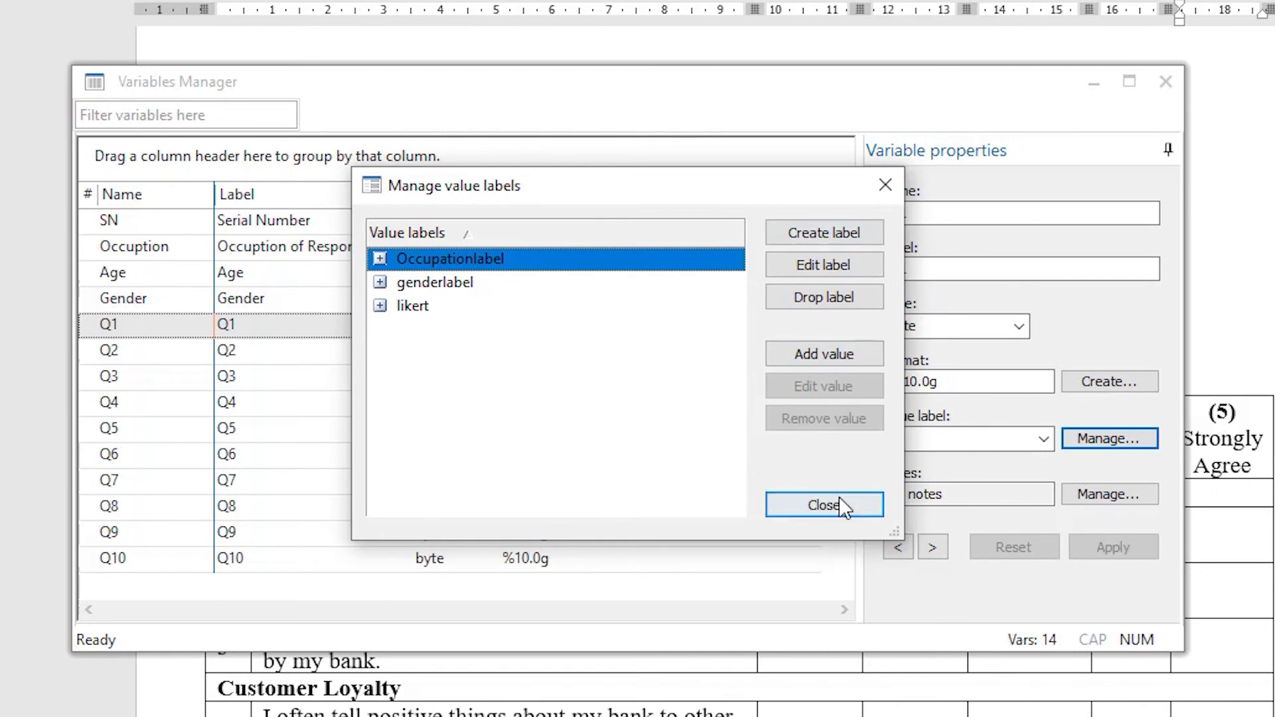
pyautogui.click(823, 505)
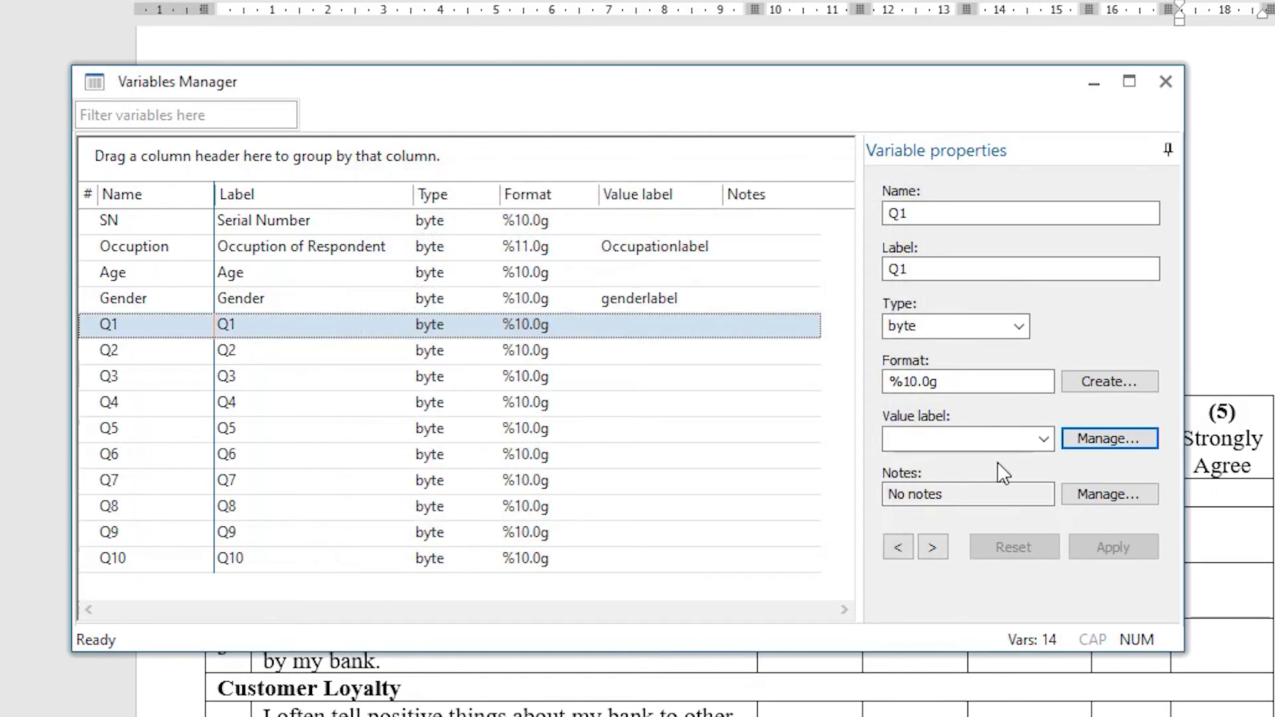
# Assign the likert value label to Q1 and to Q2, applying the change for each variable
pyautogui.click(1044, 439)
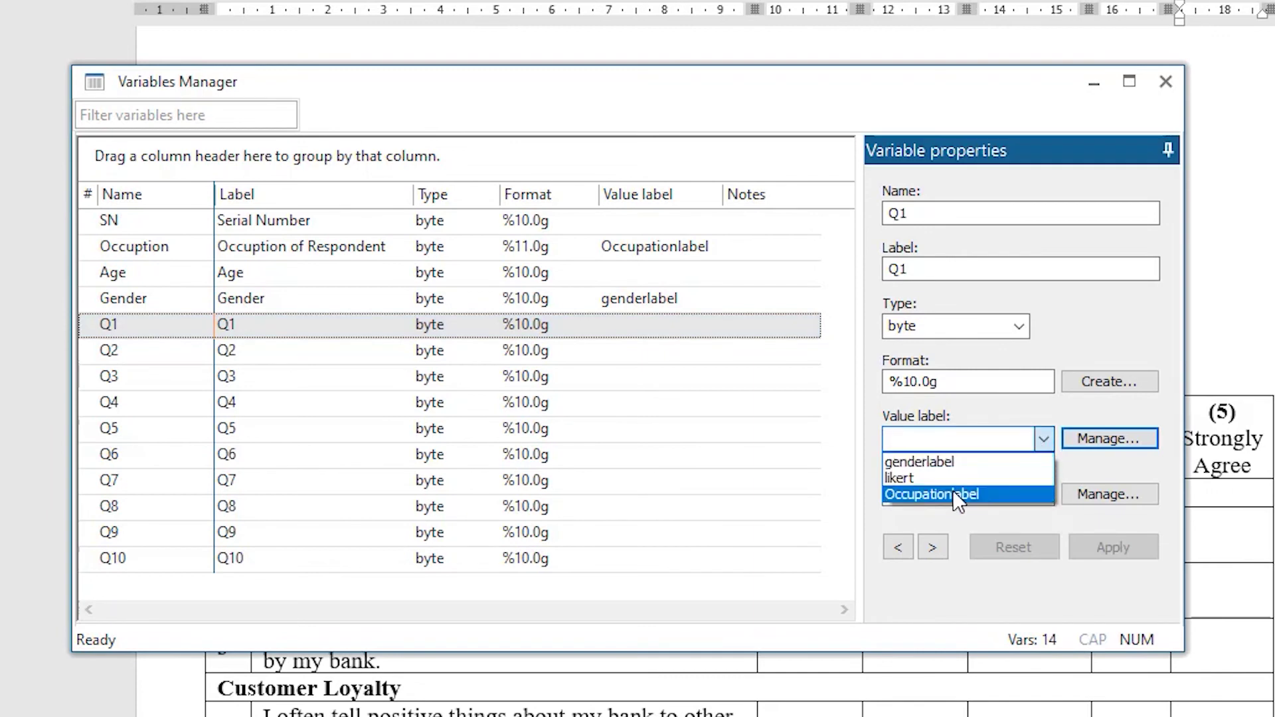
pyautogui.click(942, 476)
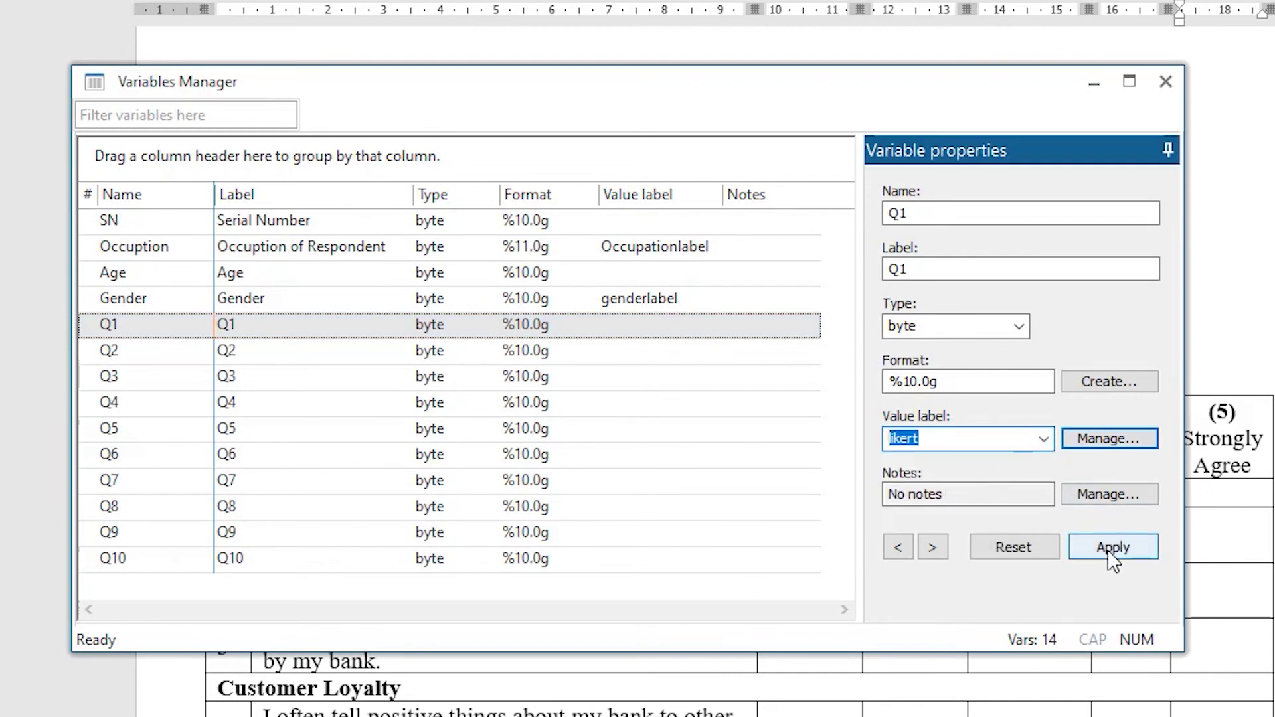
pyautogui.click(1112, 547)
pyautogui.click(106, 350)
pyautogui.click(1042, 444)
pyautogui.click(952, 472)
pyautogui.click(1101, 541)
# Assign the likert value label to Q3 and apply the change
pyautogui.click(104, 385)
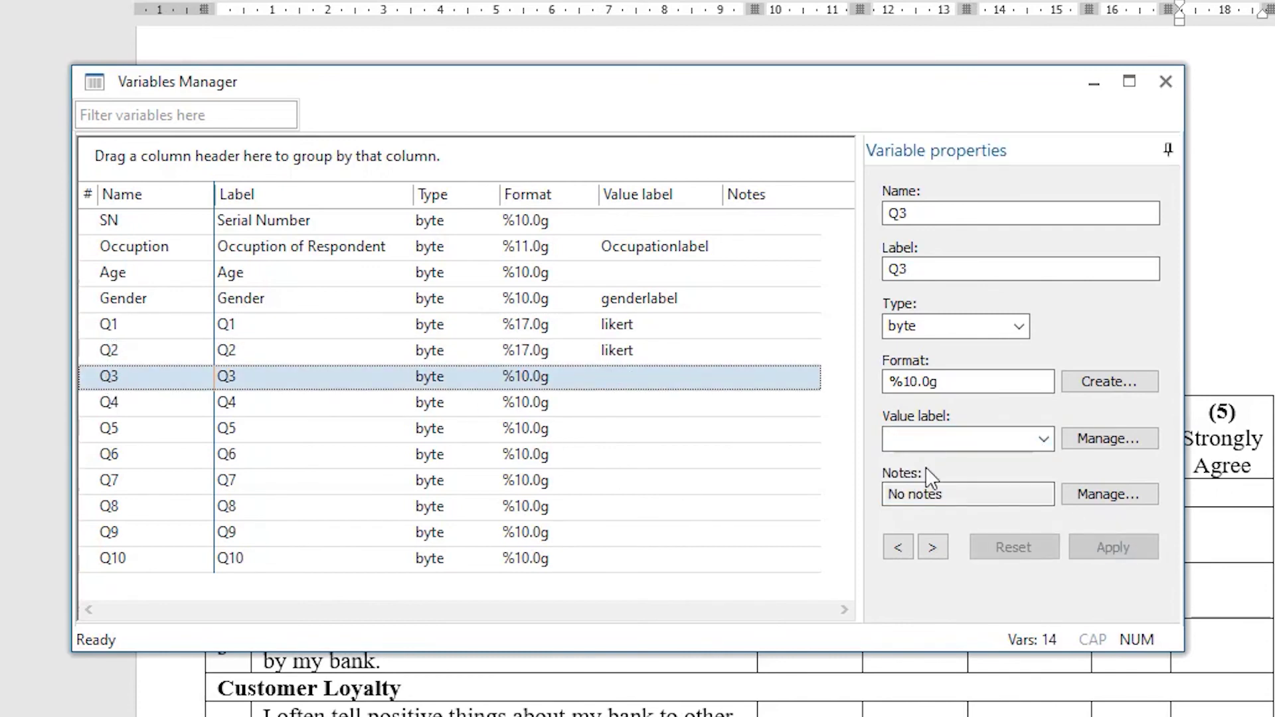
pyautogui.click(964, 443)
pyautogui.click(987, 477)
pyautogui.click(1142, 553)
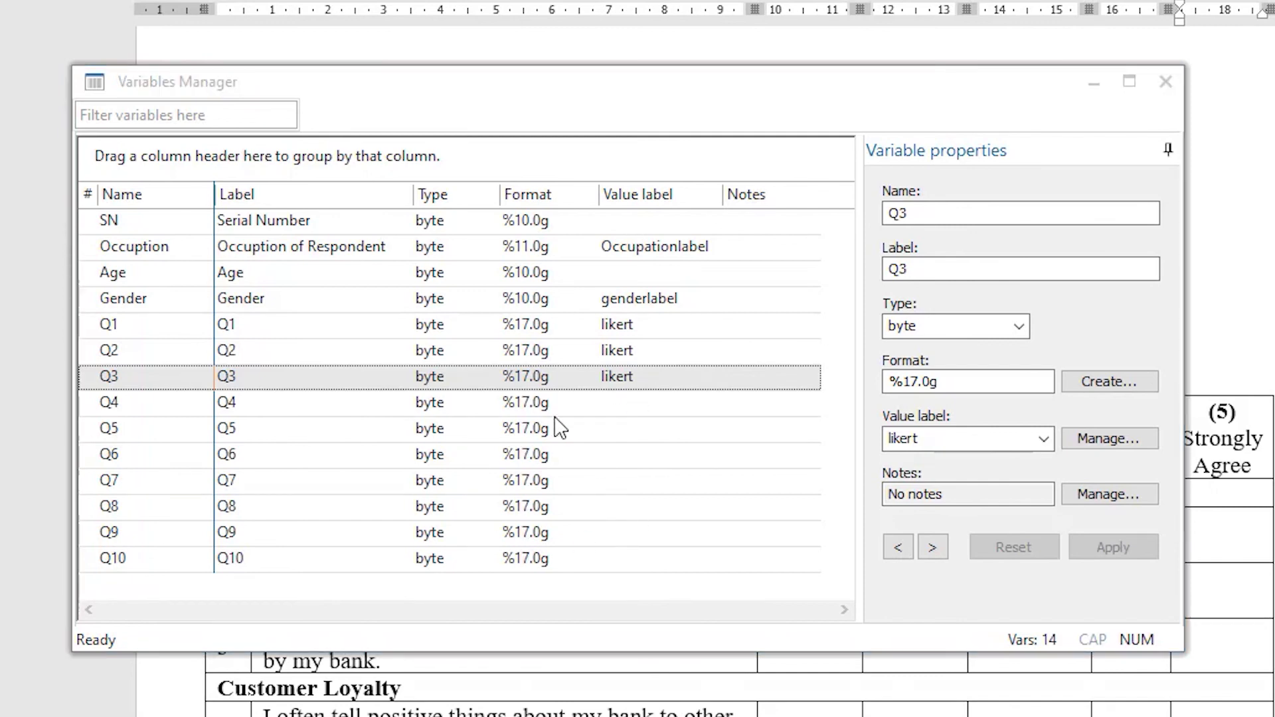
# Assign the likert value label to the variables Q4 through Q10 together and apply the change
pyautogui.click(534, 407)
pyautogui.keyDown('shift'); pyautogui.click(516, 561); pyautogui.keyUp('shift')
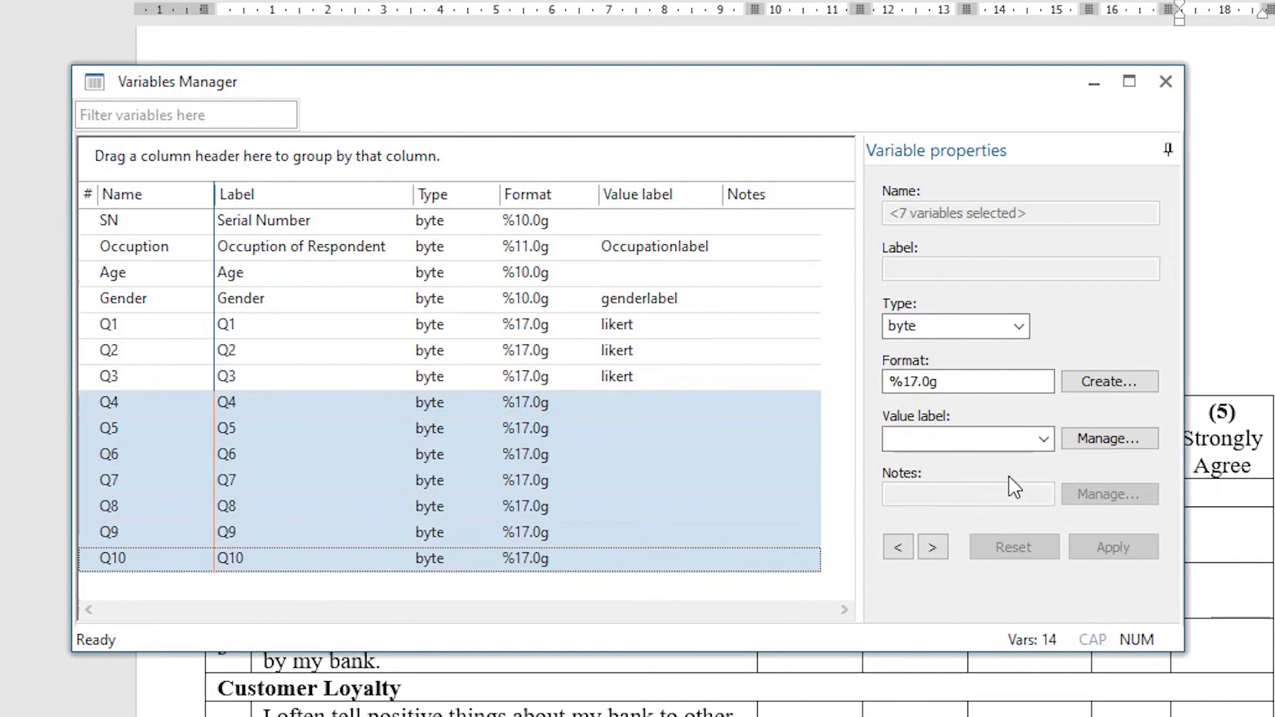
pyautogui.click(1043, 440)
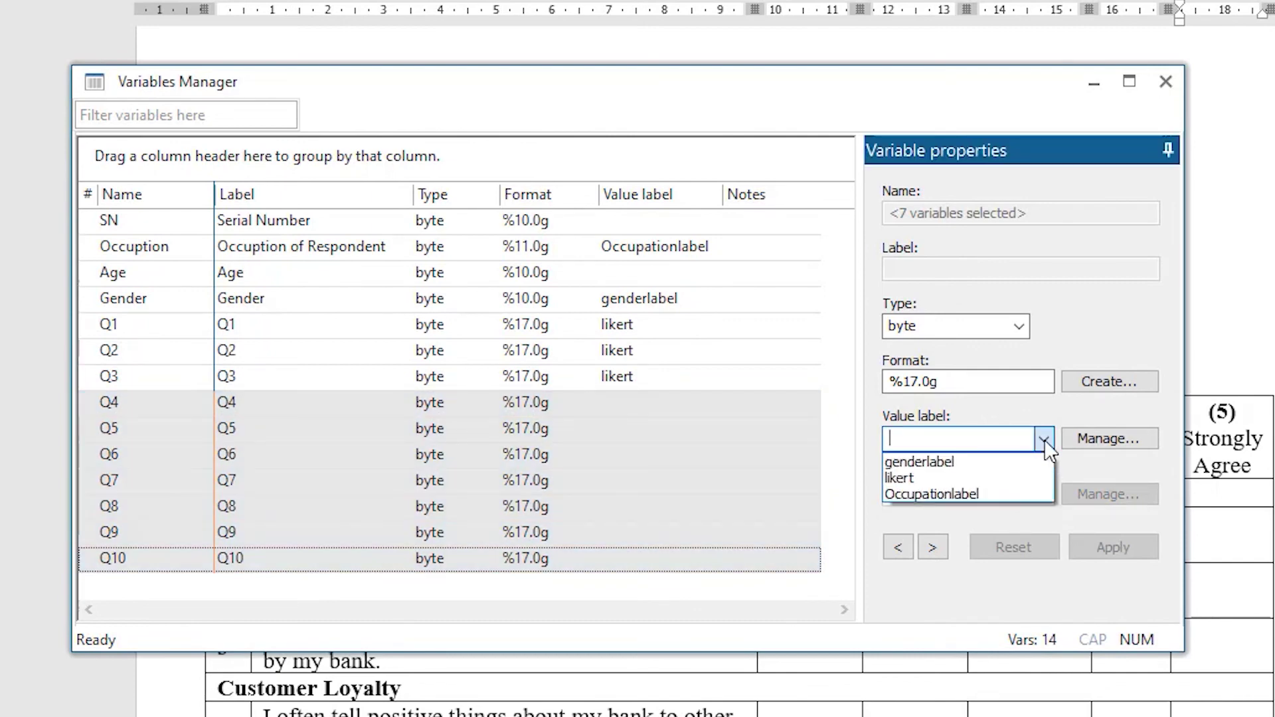
pyautogui.click(926, 479)
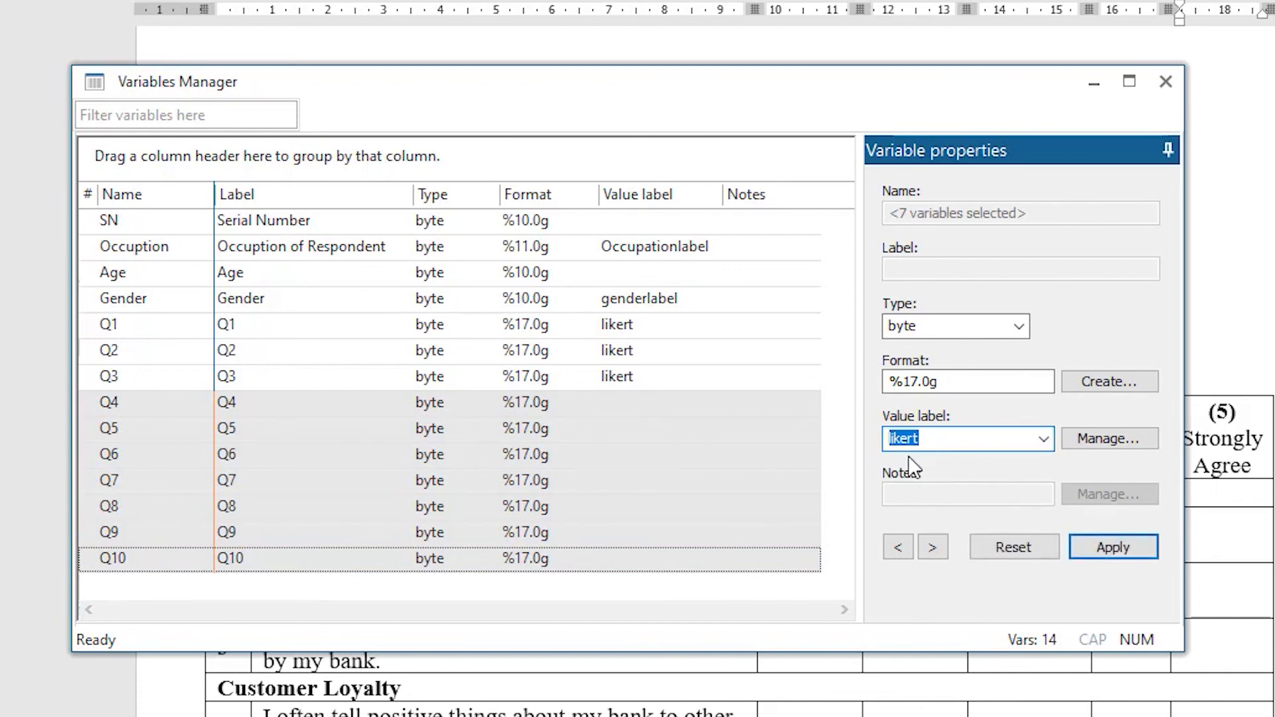
pyautogui.click(1114, 547)
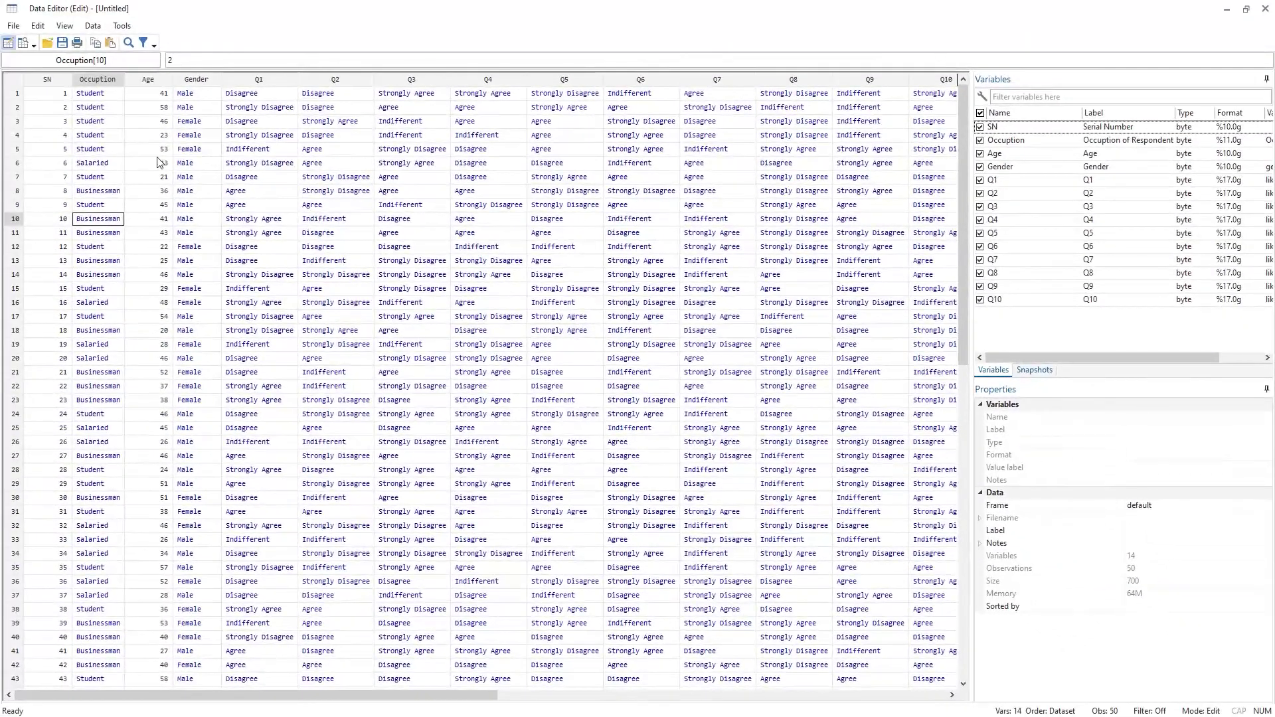
# Check the labelled responses in the Data Editor and return to the Variables Manager
pyautogui.moveTo(473, 690)
pyautogui.mouseDown()
pyautogui.moveTo(510, 702)
pyautogui.moveTo(473, 704)
pyautogui.mouseUp()
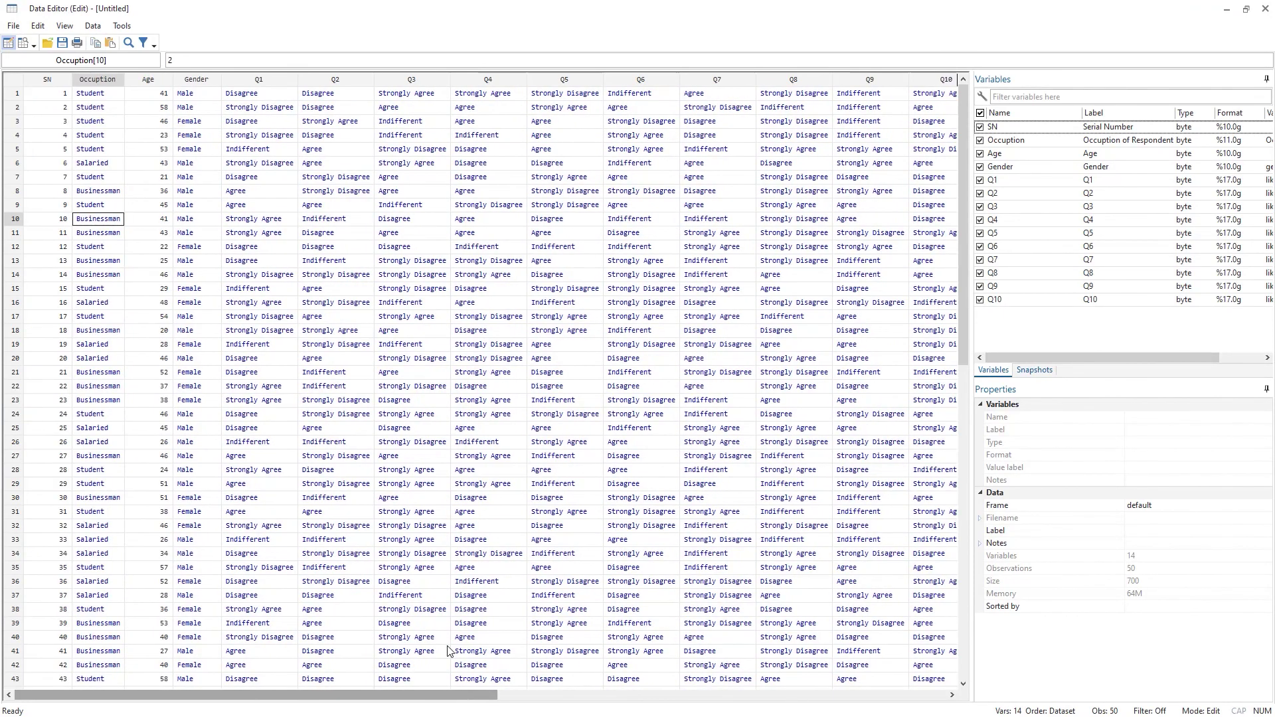
pyautogui.hotkey('alt', 'Tab')
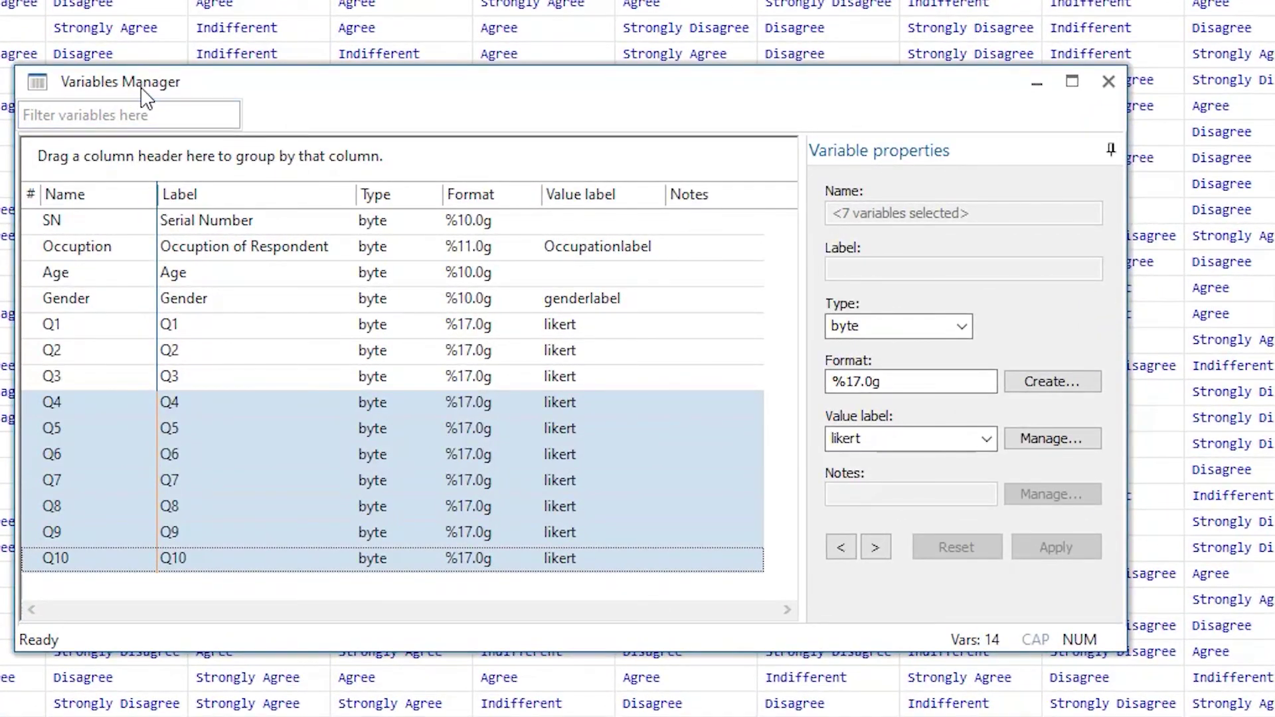
pyautogui.moveTo(142, 87); pyautogui.dragTo(237, 98)
pyautogui.click(226, 125)
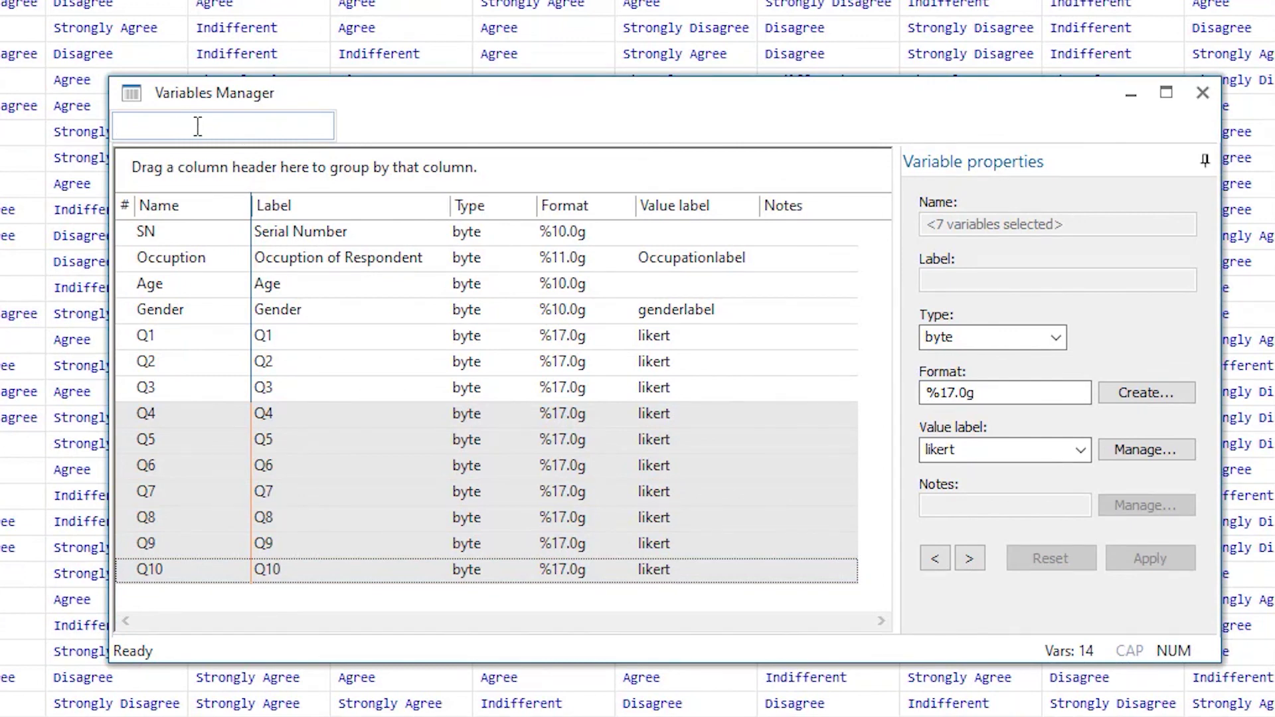
pyautogui.press('Tab')
# Sort the variable list by name in ascending and descending order, and restore the dataset order
pyautogui.click(199, 208)
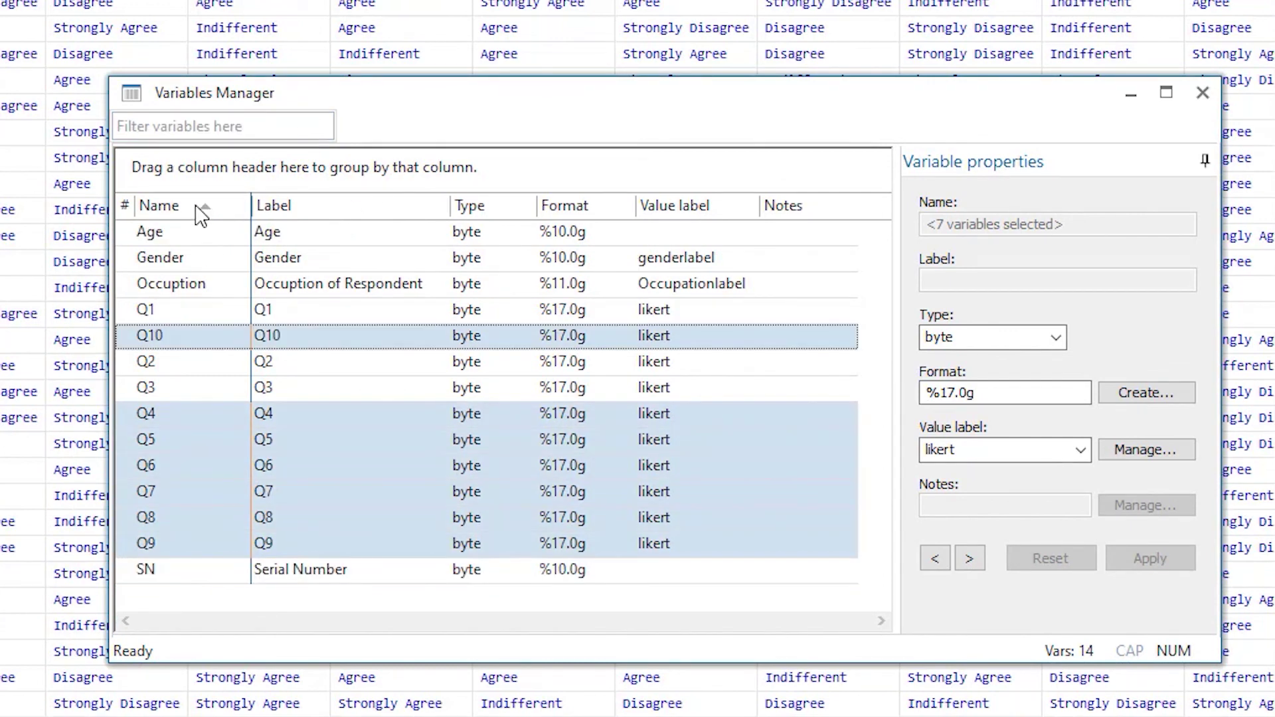
pyautogui.click(178, 211)
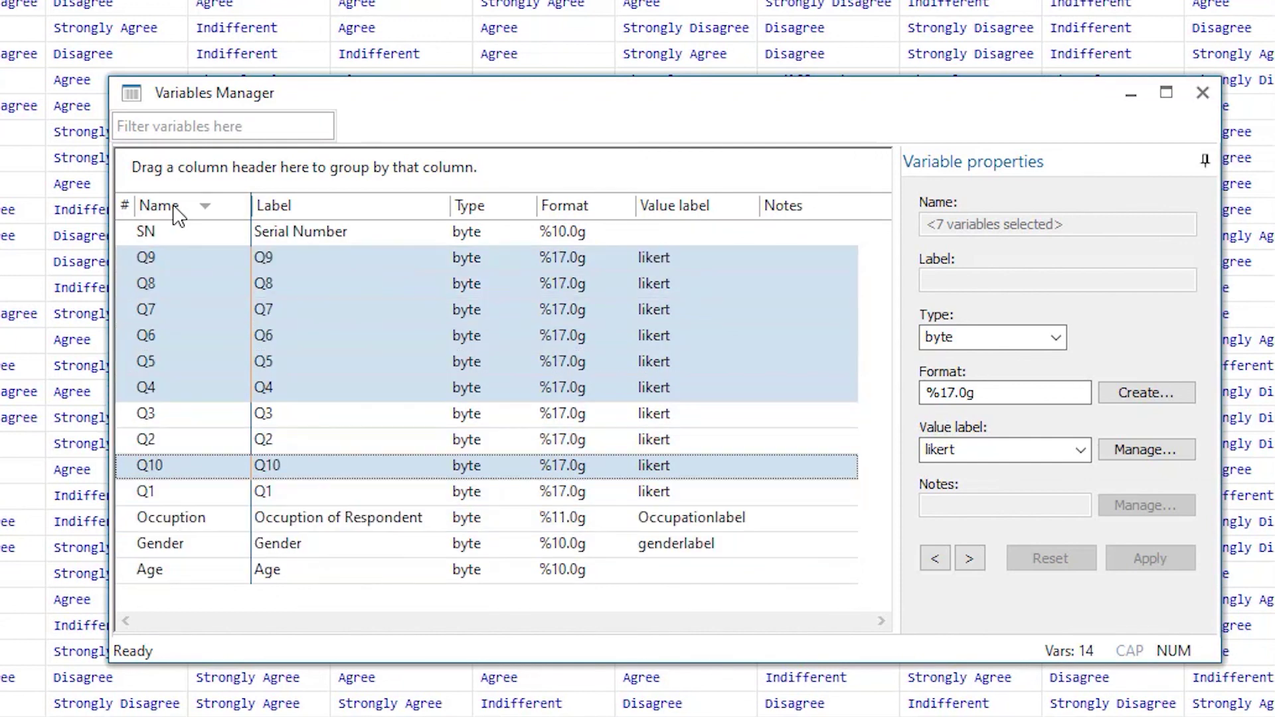
pyautogui.click(126, 207)
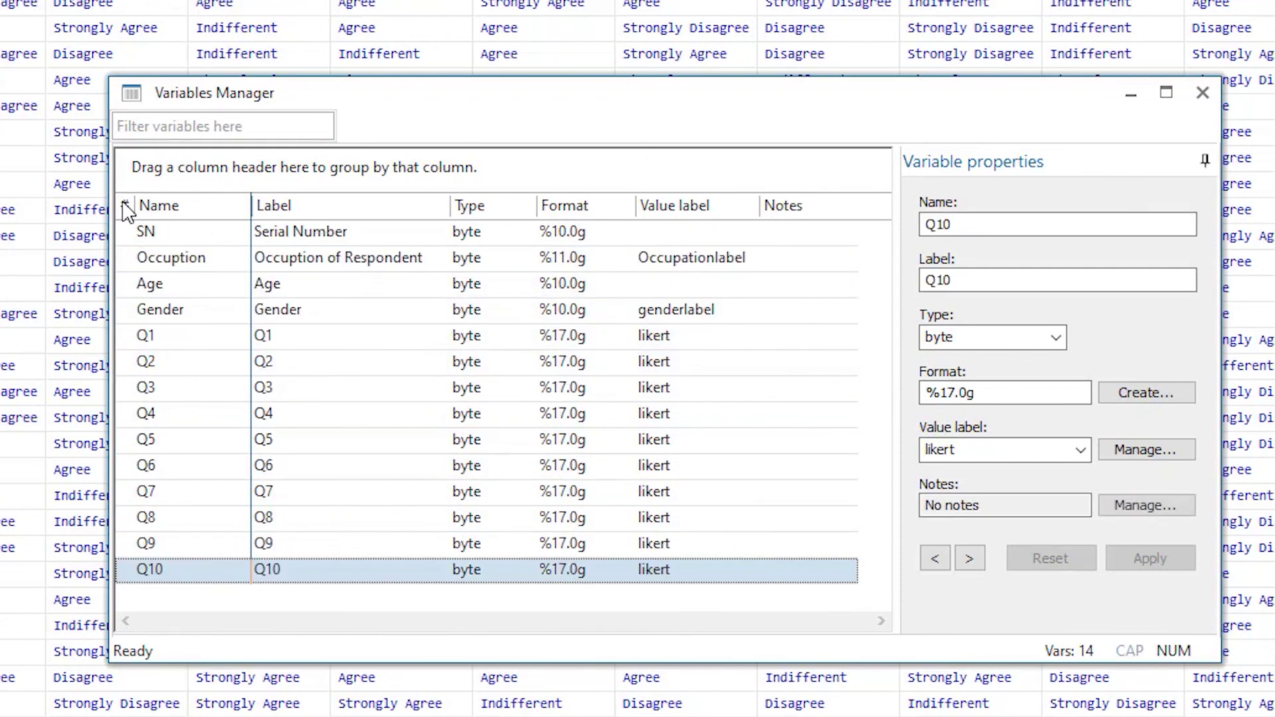
# Sort the variable list by name and by label, and return it to the dataset order
pyautogui.click(179, 208)
pyautogui.click(294, 211)
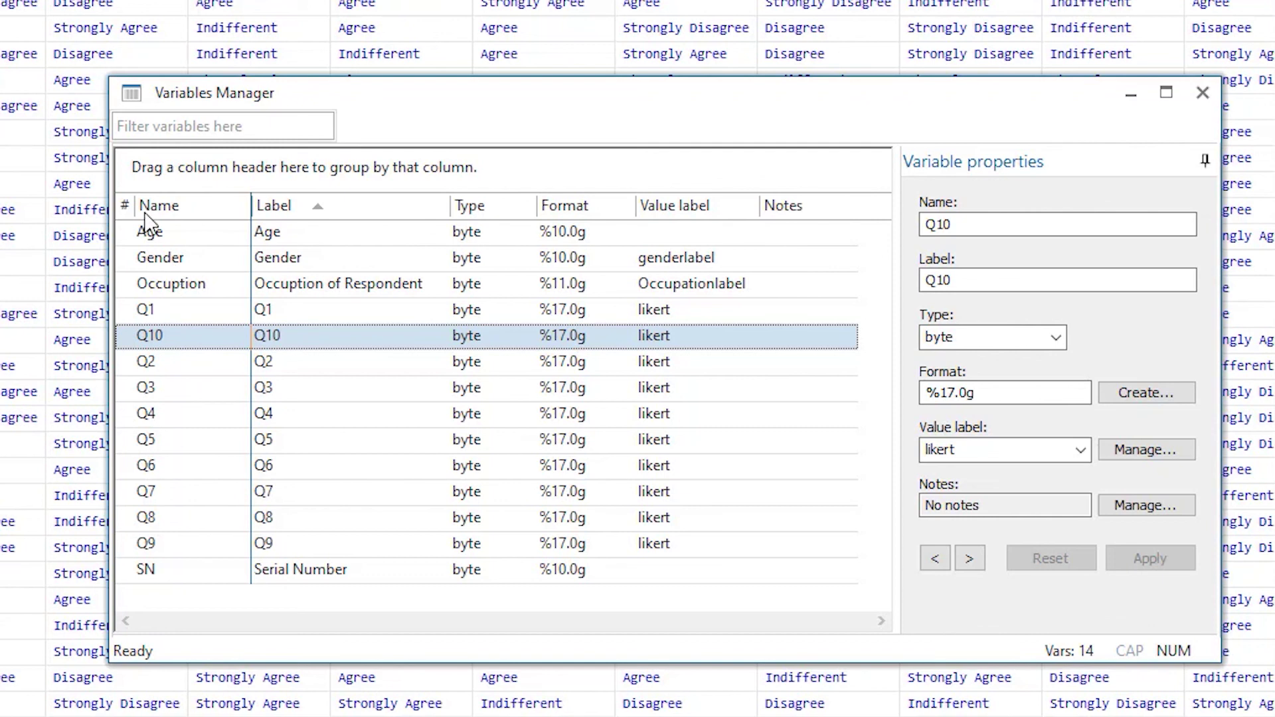
pyautogui.click(125, 208)
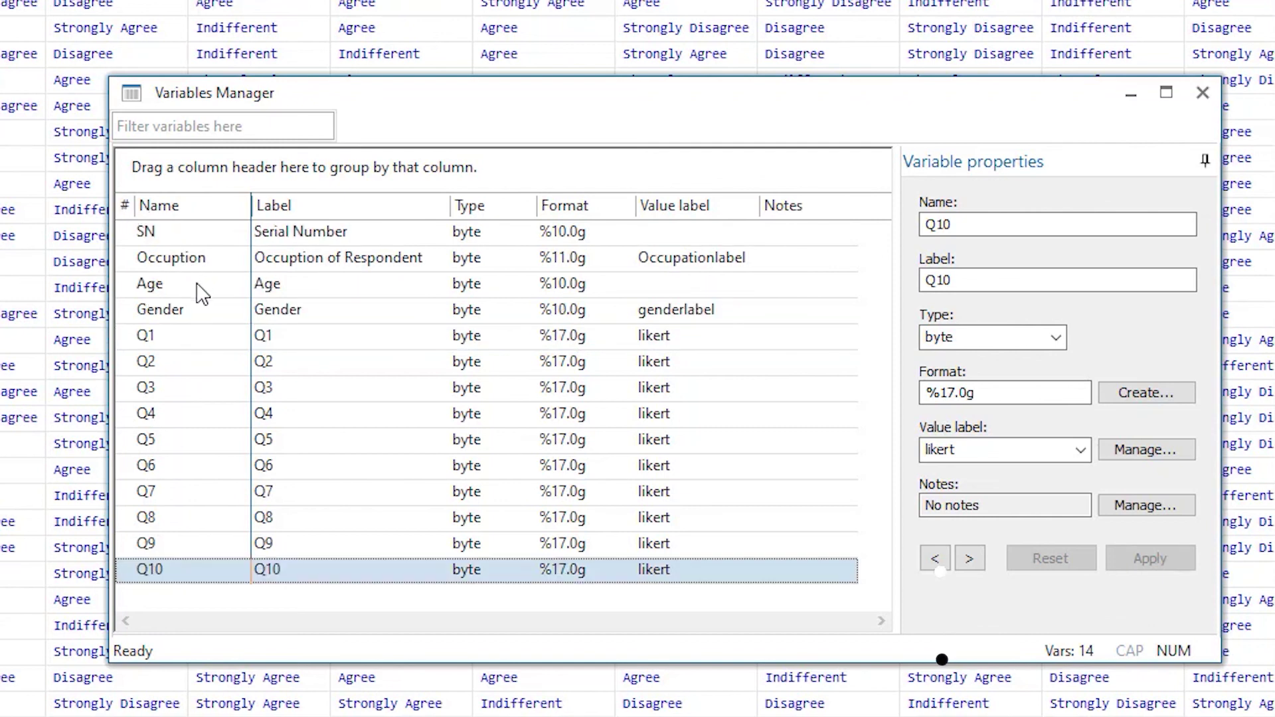